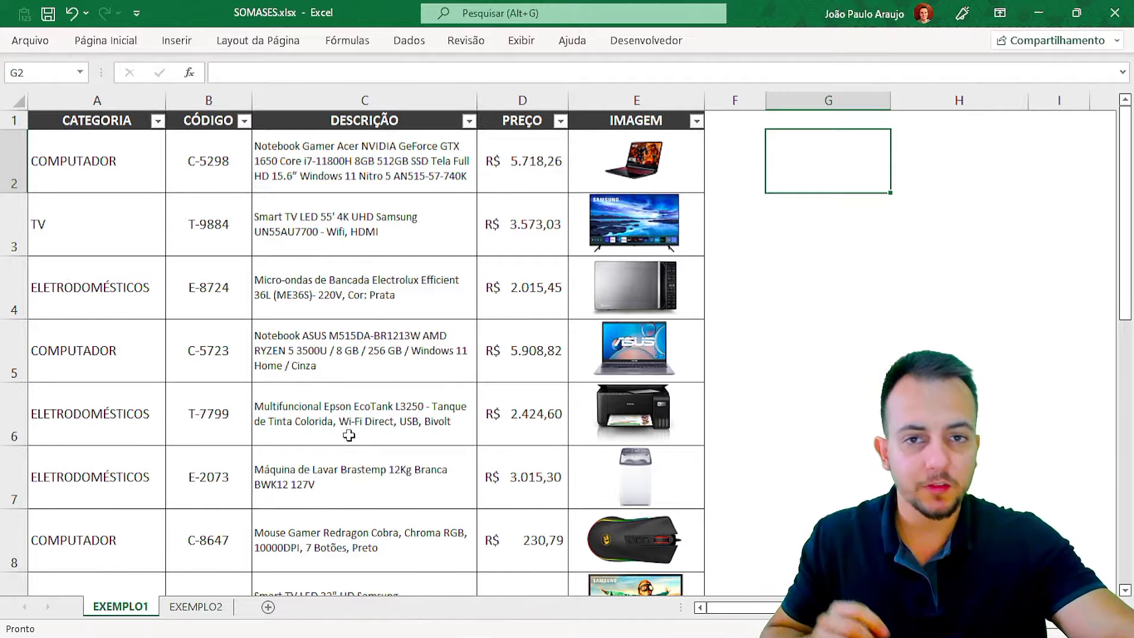
Review the product table's rows and its CATEGORIA, CÓDIGO, DESCRIÇÃO, PREÇO and IMAGEM columns
scroll(349, 435, "down", 4)
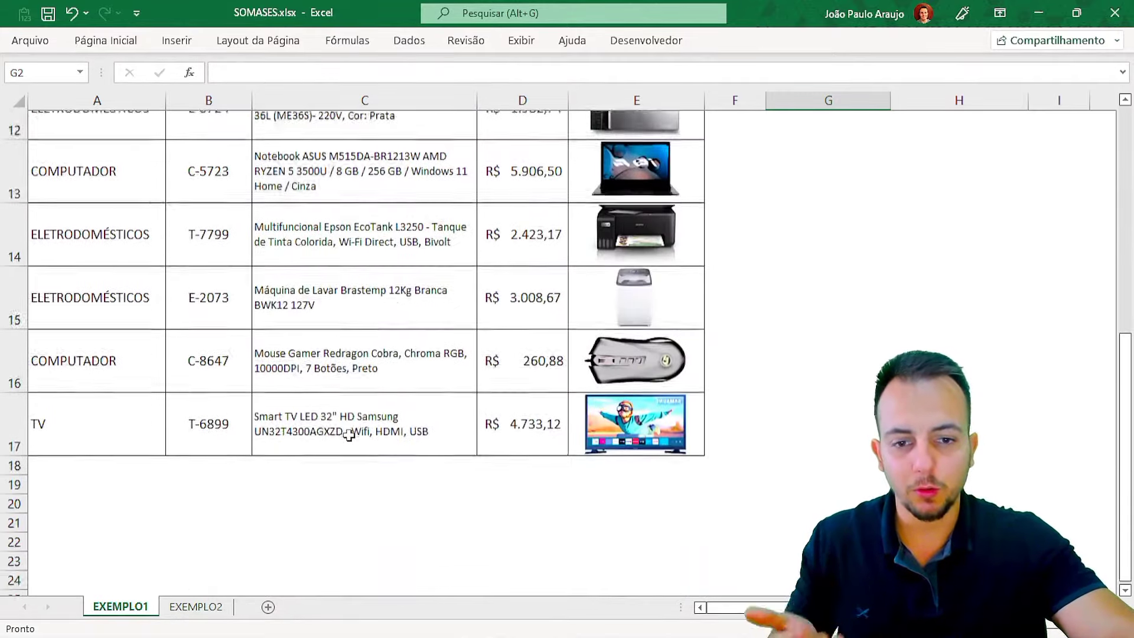
scroll(349, 434, "up", 4)
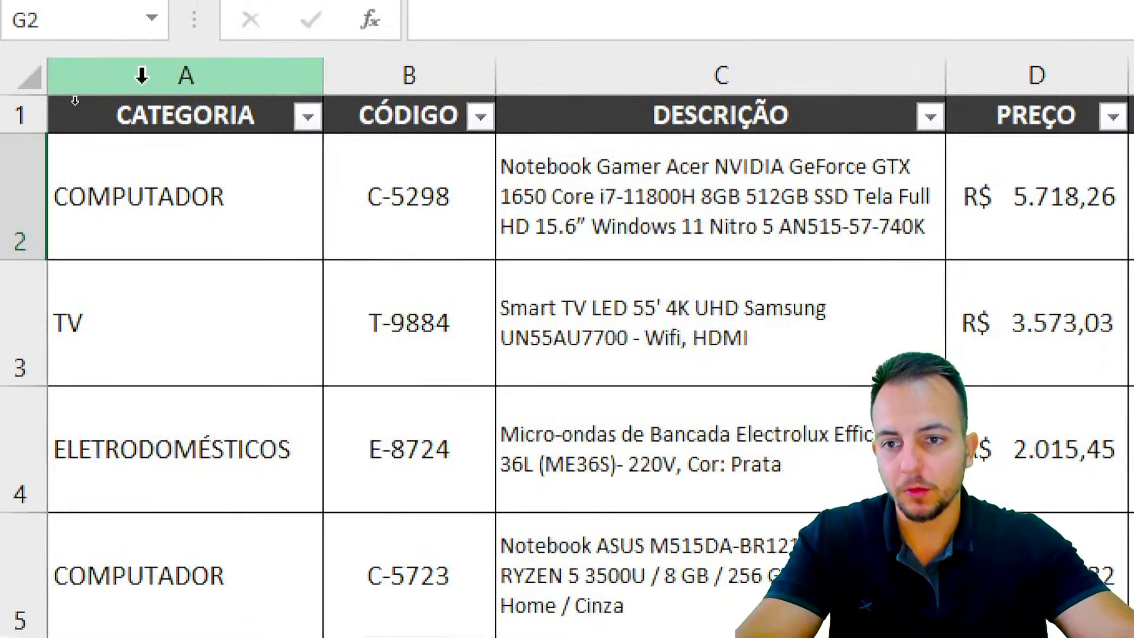
left_click(74, 101)
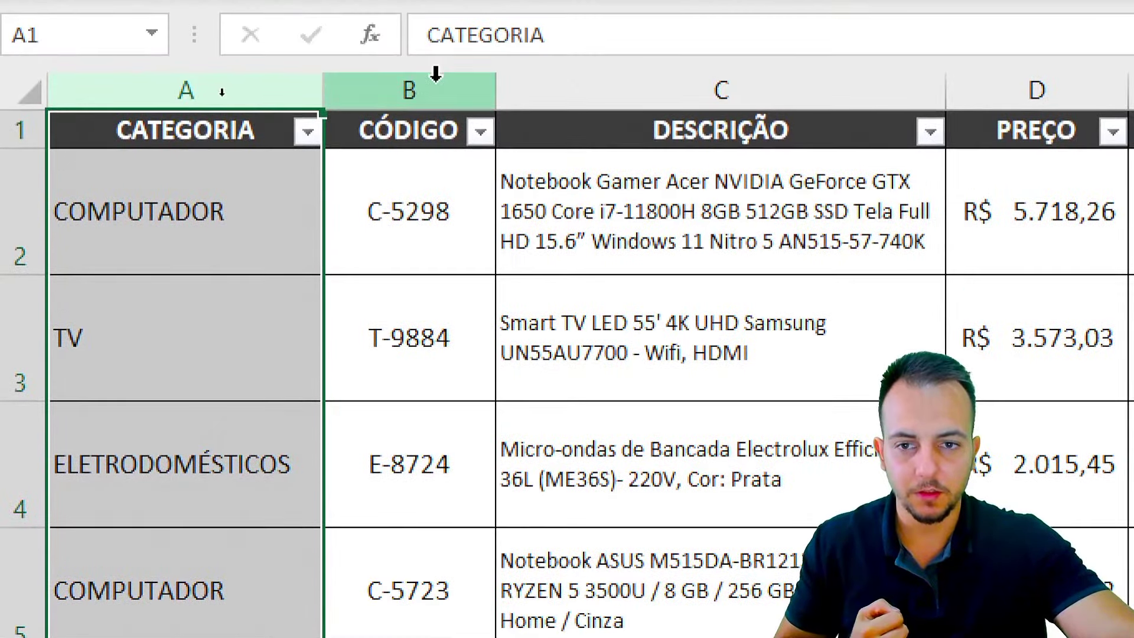
left_click(429, 76)
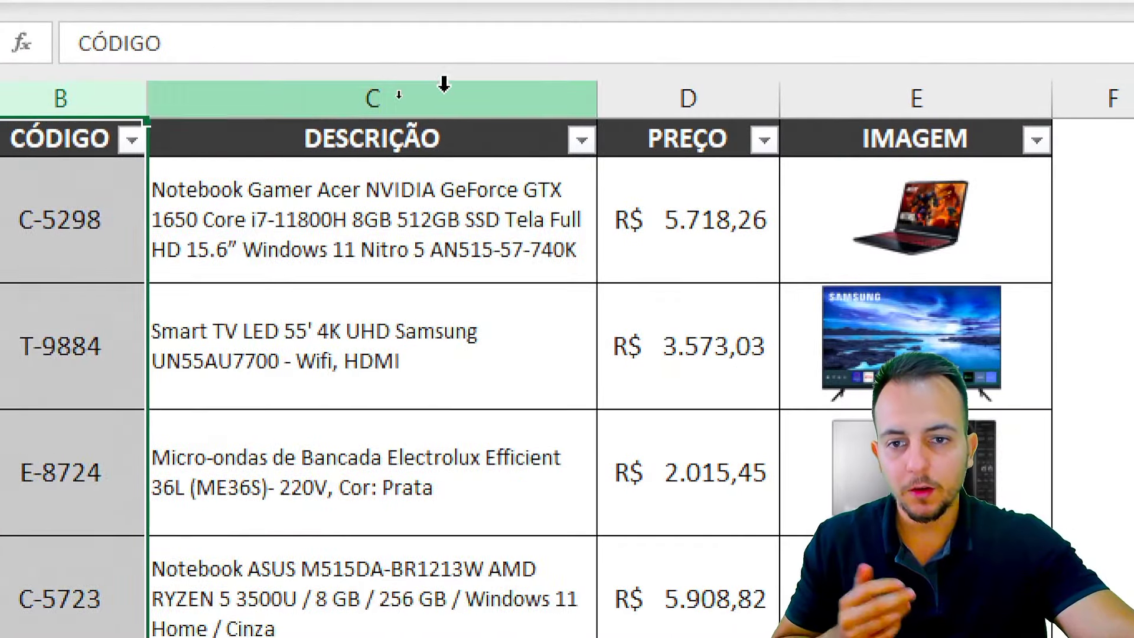
left_click(572, 83)
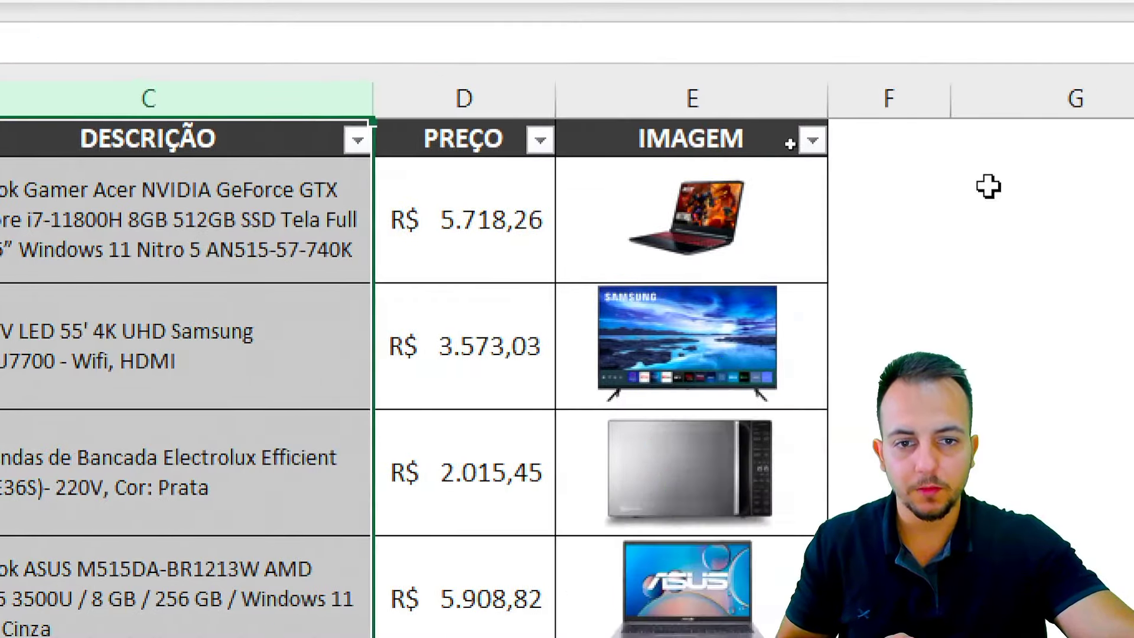
left_click(495, 91)
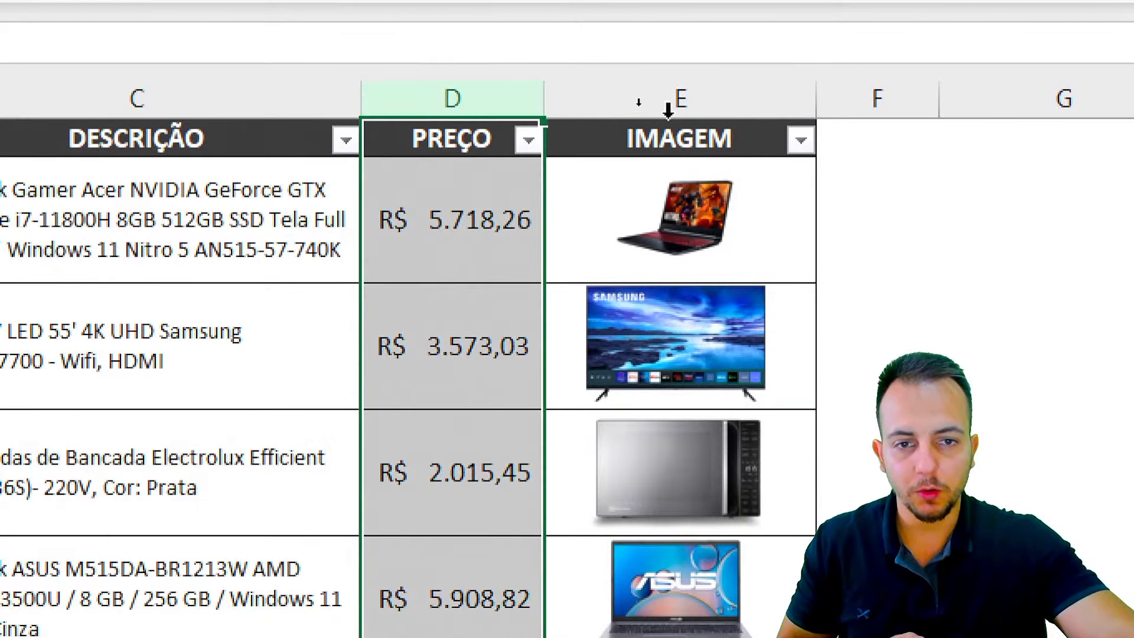
left_click(731, 100)
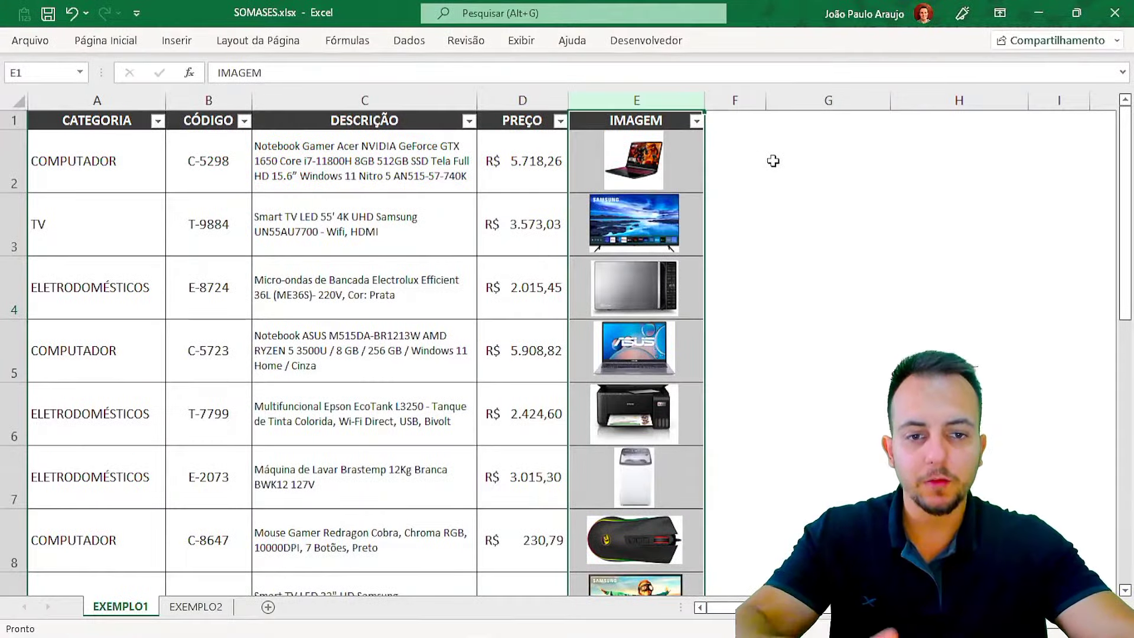
left_click(1037, 211)
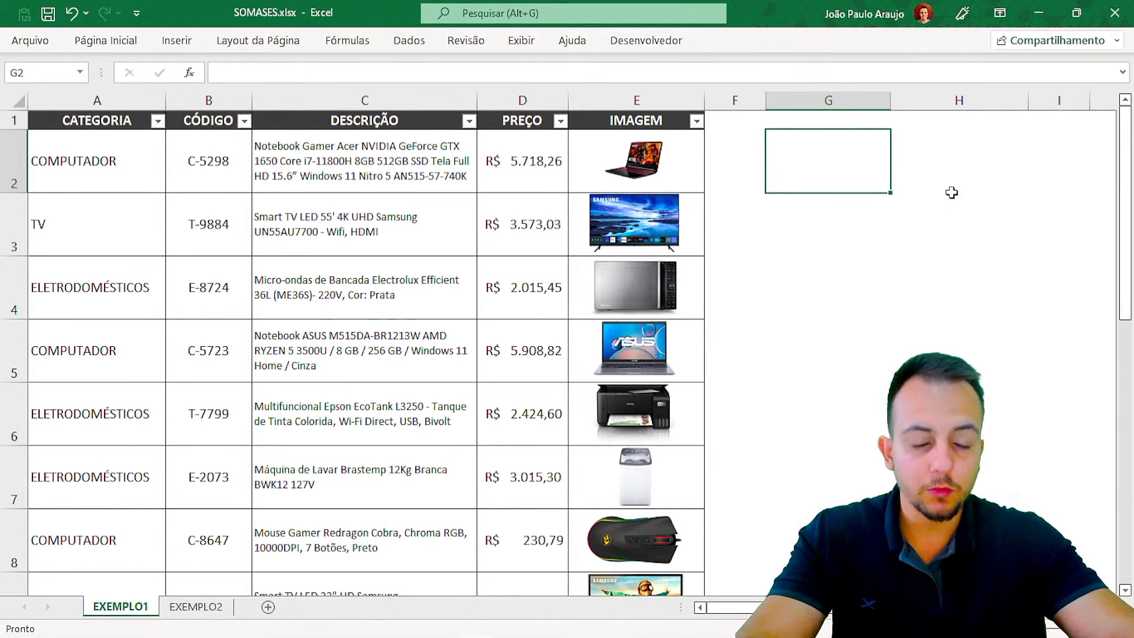
Mark the PREÇO column with a red rectangle and an arrow as screen annotations, and clear them
key("ctrl+2")
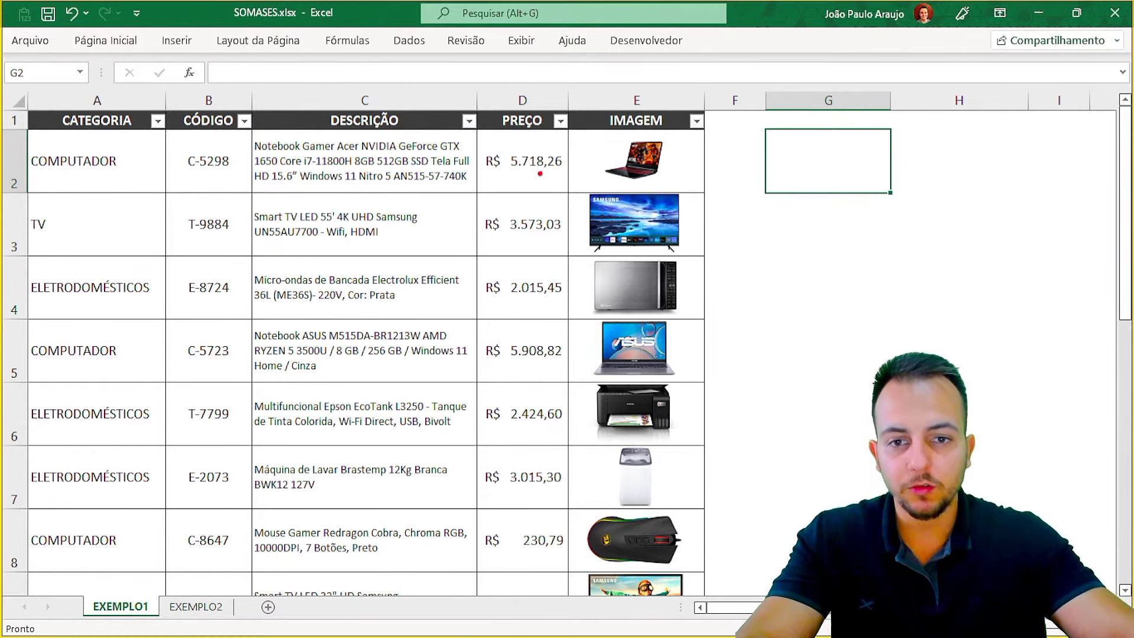
left_click_drag(471, 94, 575, 607)
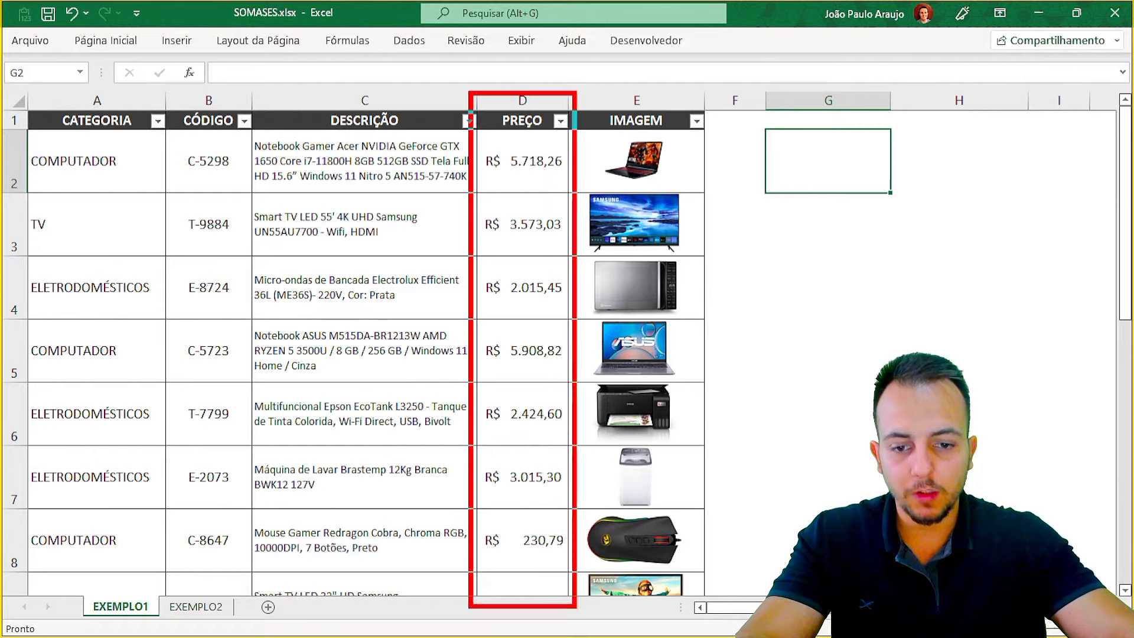
left_click_drag(635, 88, 599, 96)
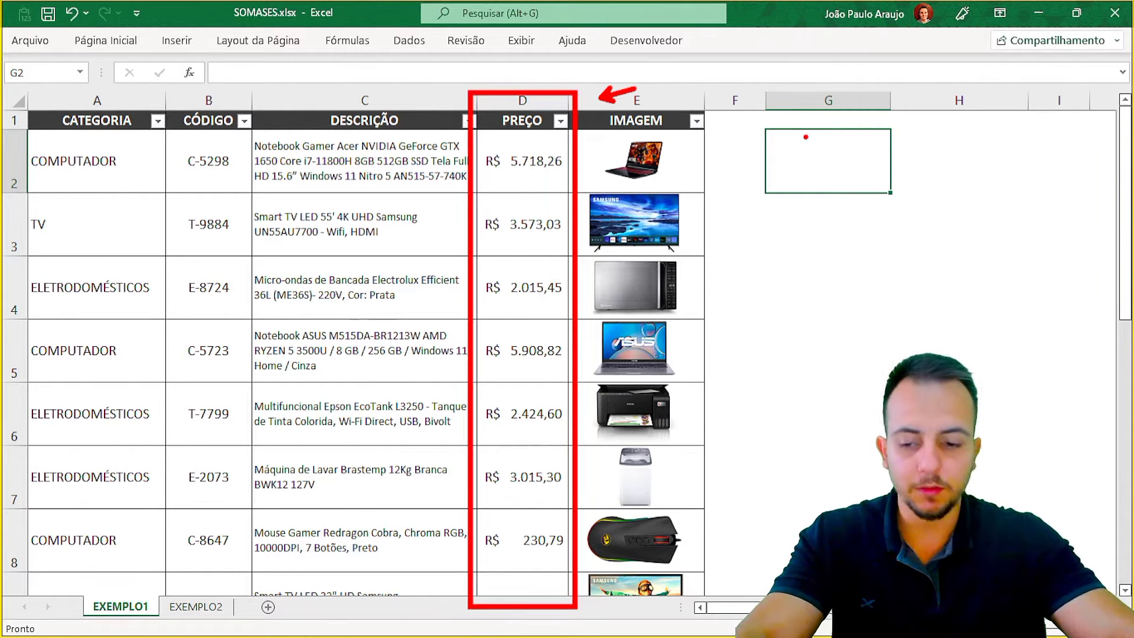
key("Escape")
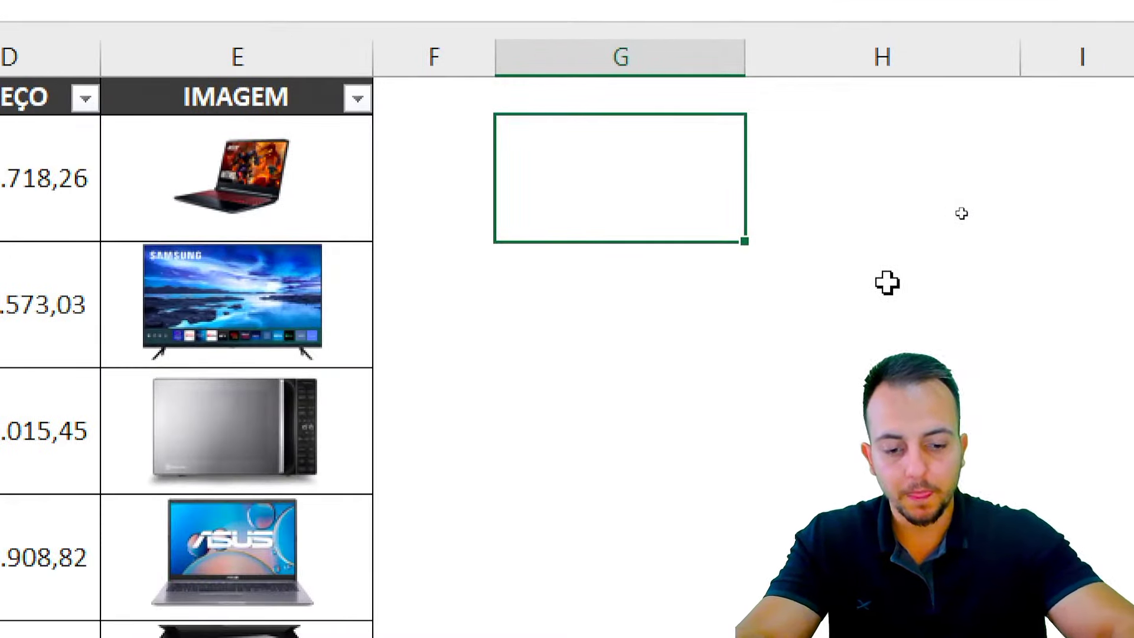
Enter the formula =SOMA(D:D) in cell G2 to total the whole PREÇO column
type("=soma")
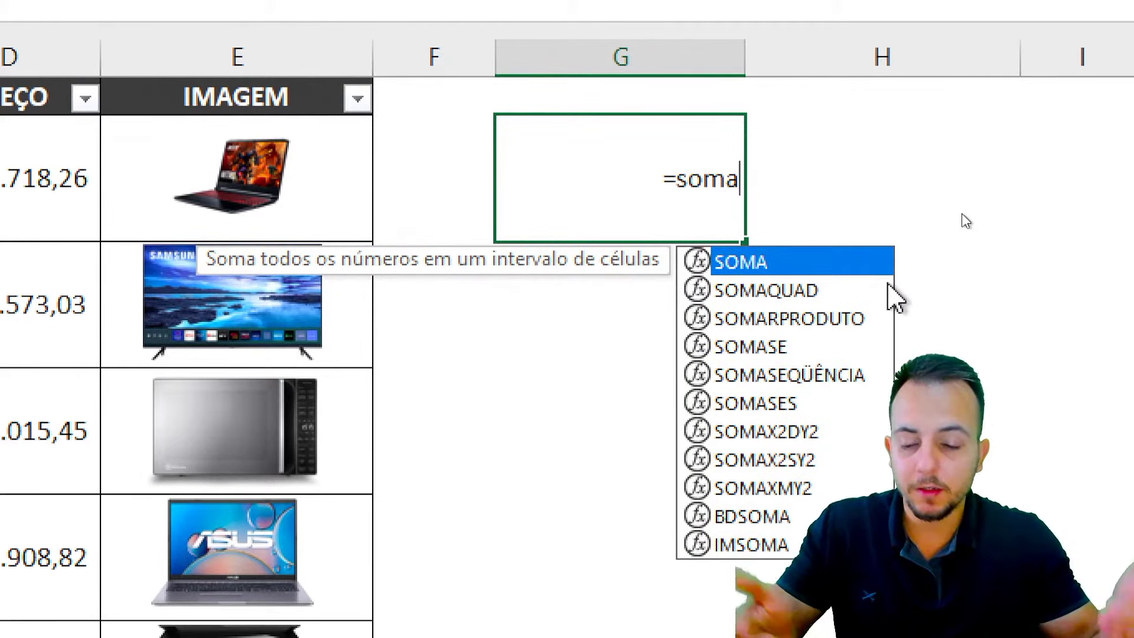
key("Escape")
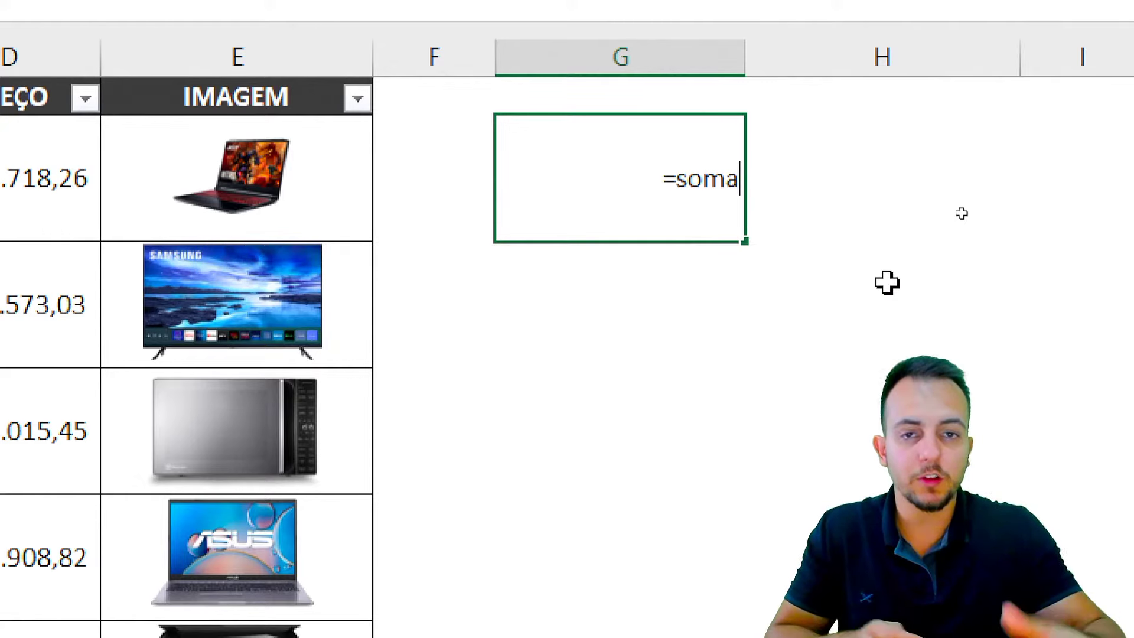
key("BackSpace")
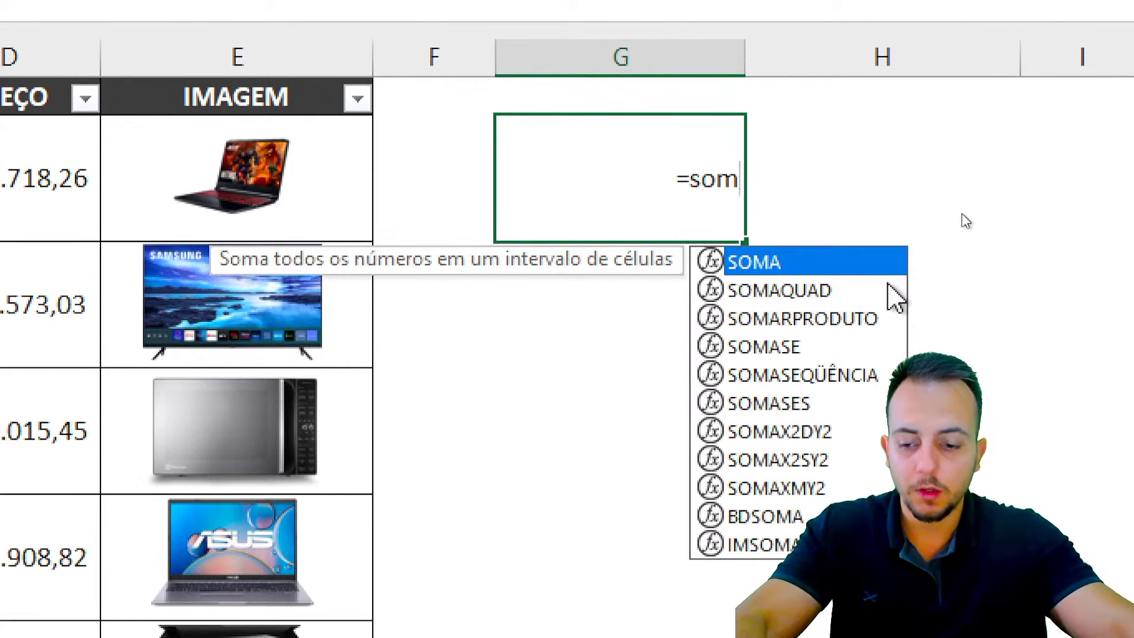
type("A")
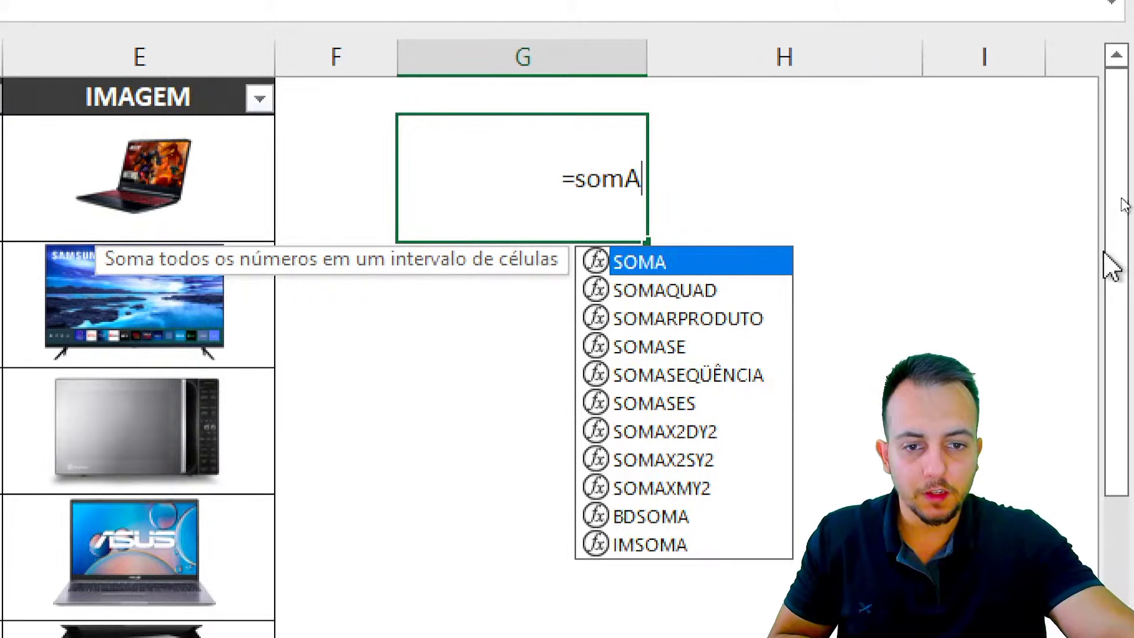
double_click(649, 262)
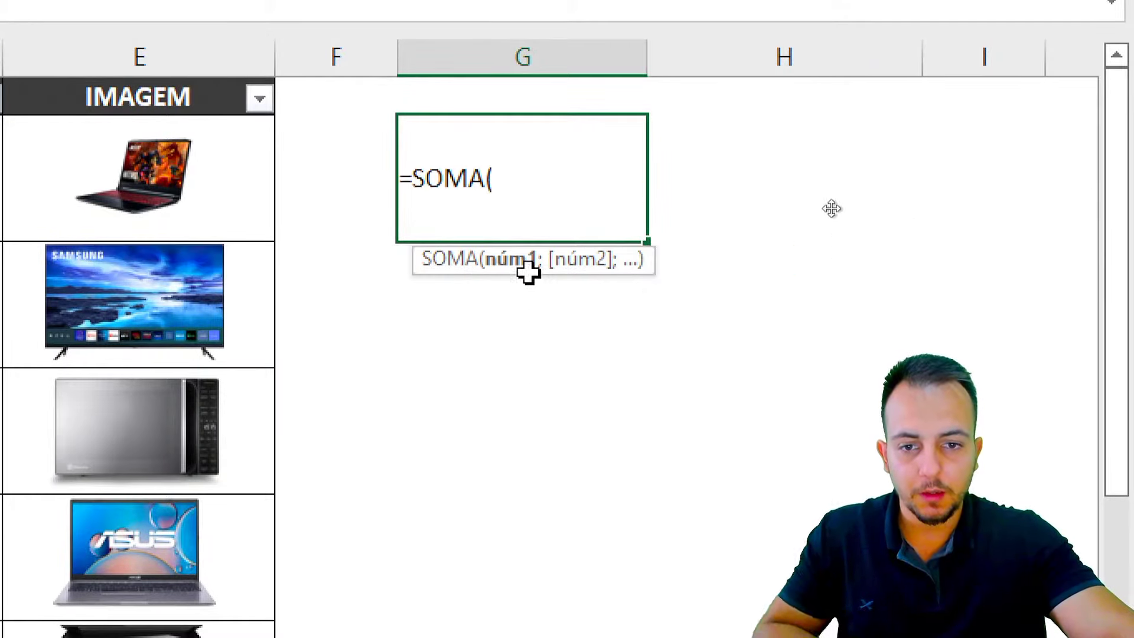
left_click(537, 99)
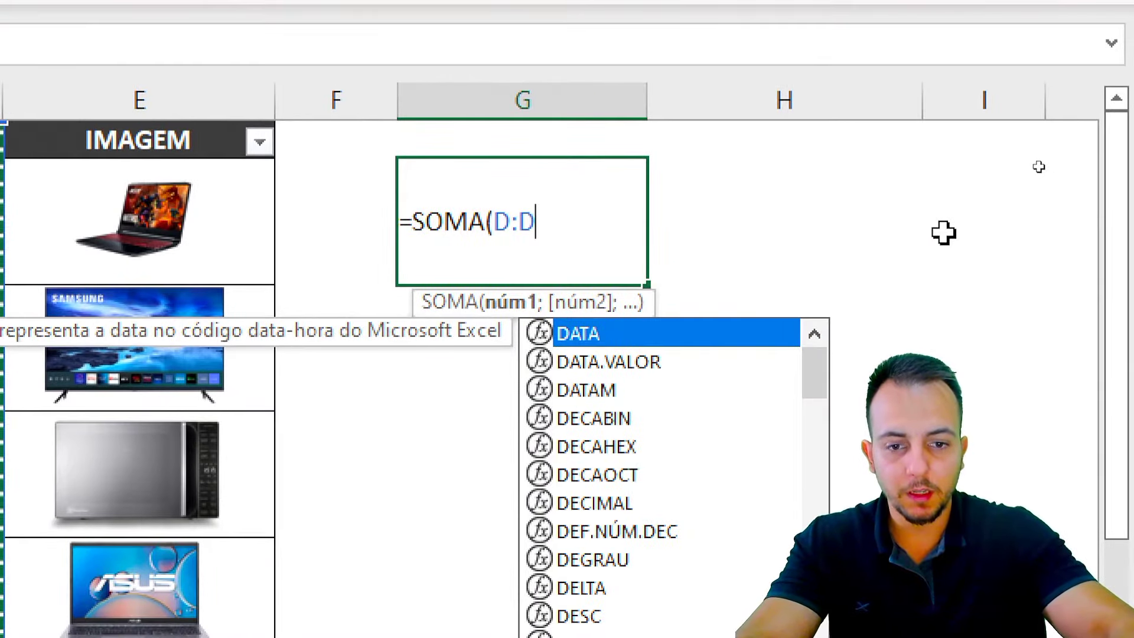
key("Return")
left_click(599, 251)
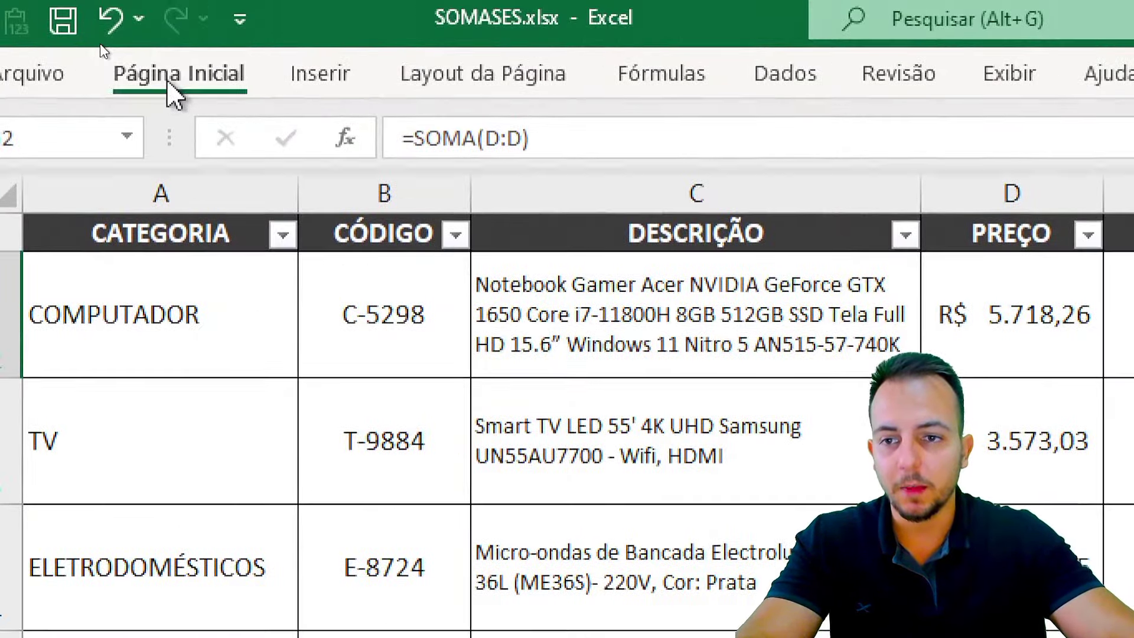
Apply the accounting number format in R$ to cell G2 and point out its total with on-screen annotations
left_click(171, 86)
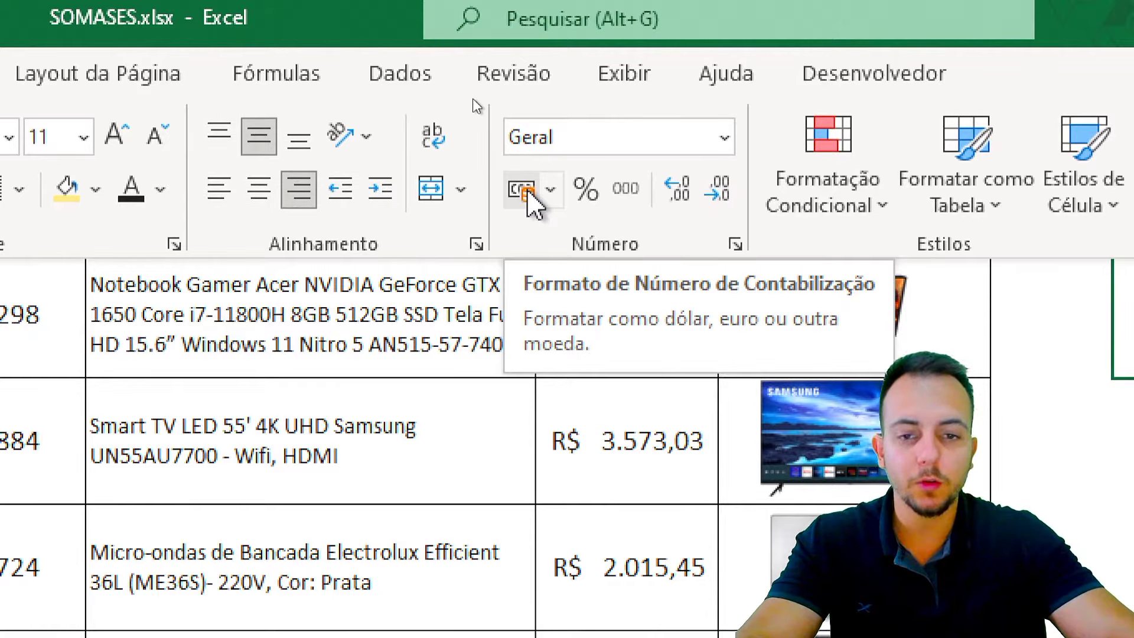
left_click(522, 189)
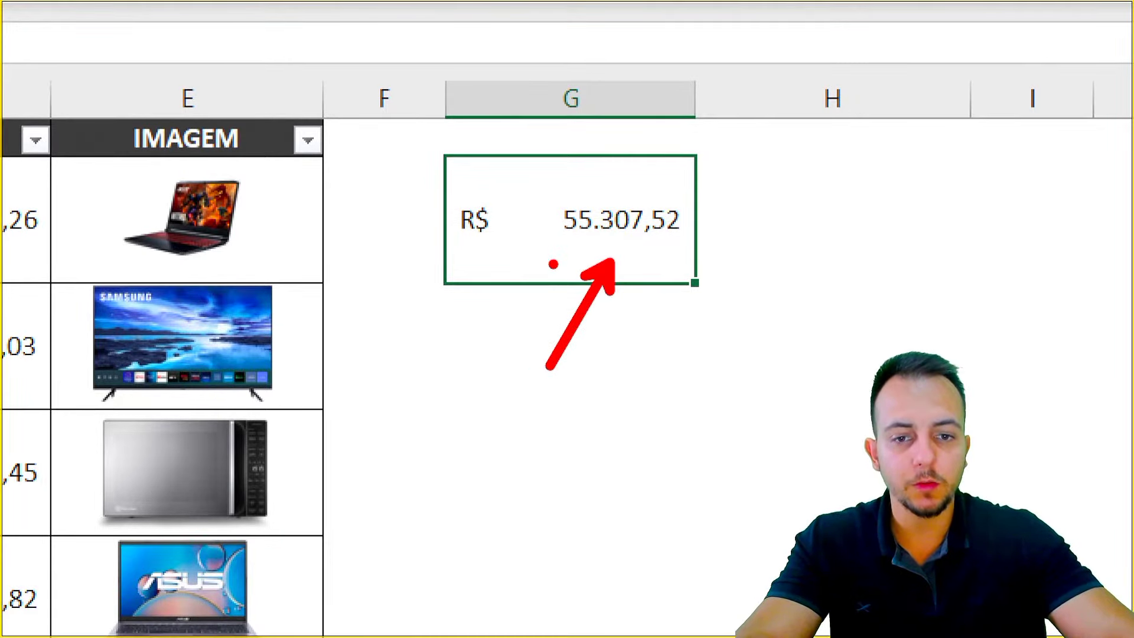
left_click_drag(643, 240, 680, 240)
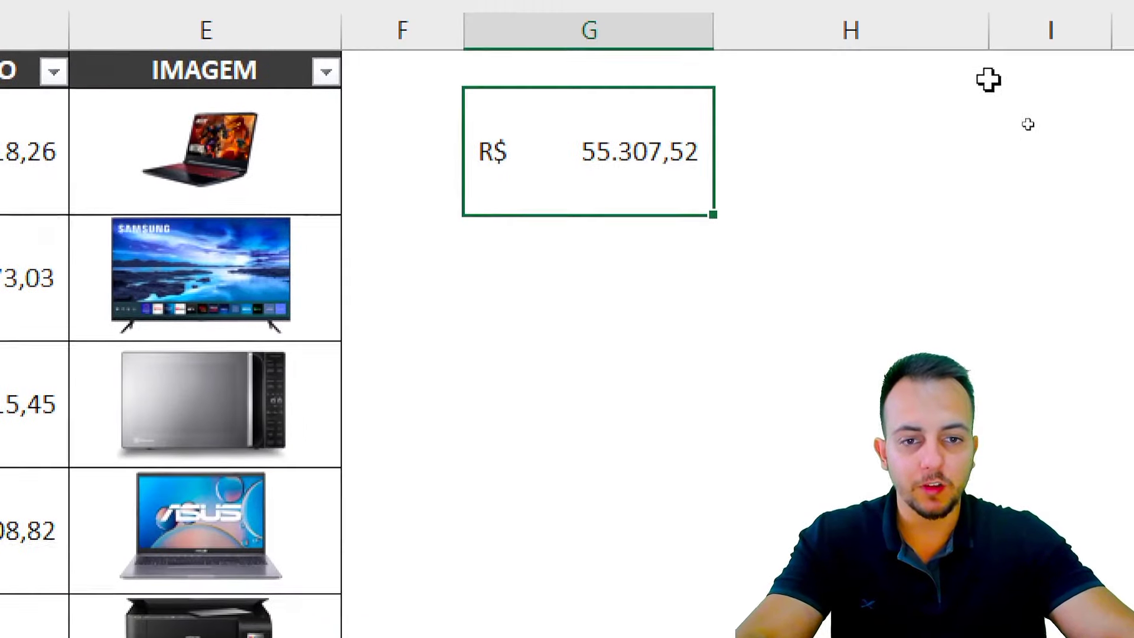
Replace the contents of cell G2 with the category criterion COMPUTADOR
key("Delete")
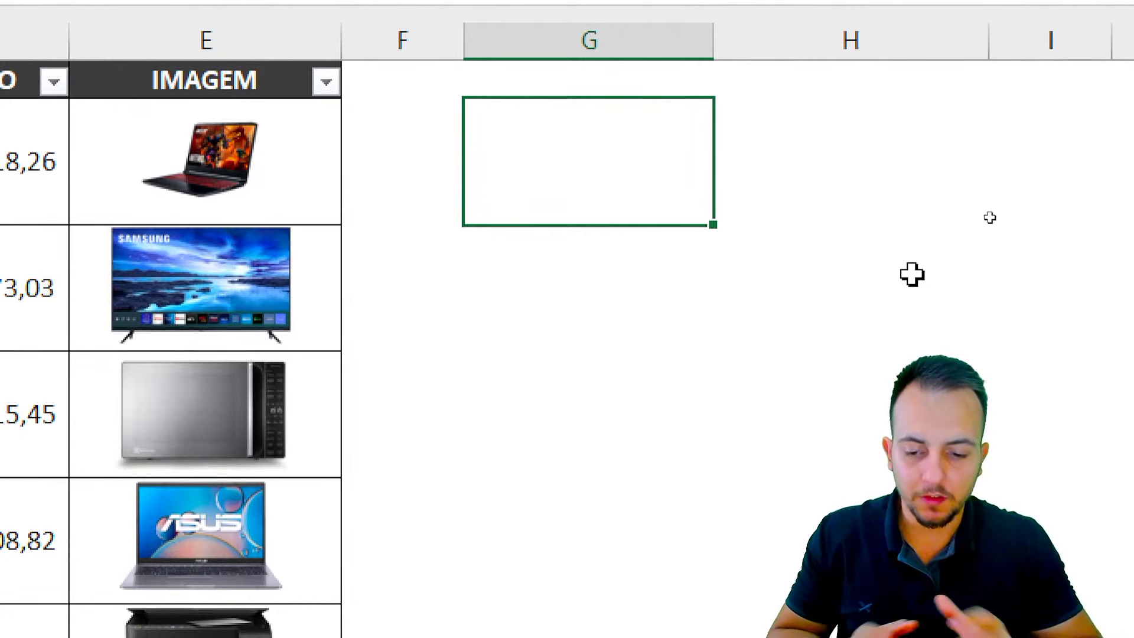
type("COMPUTADOR")
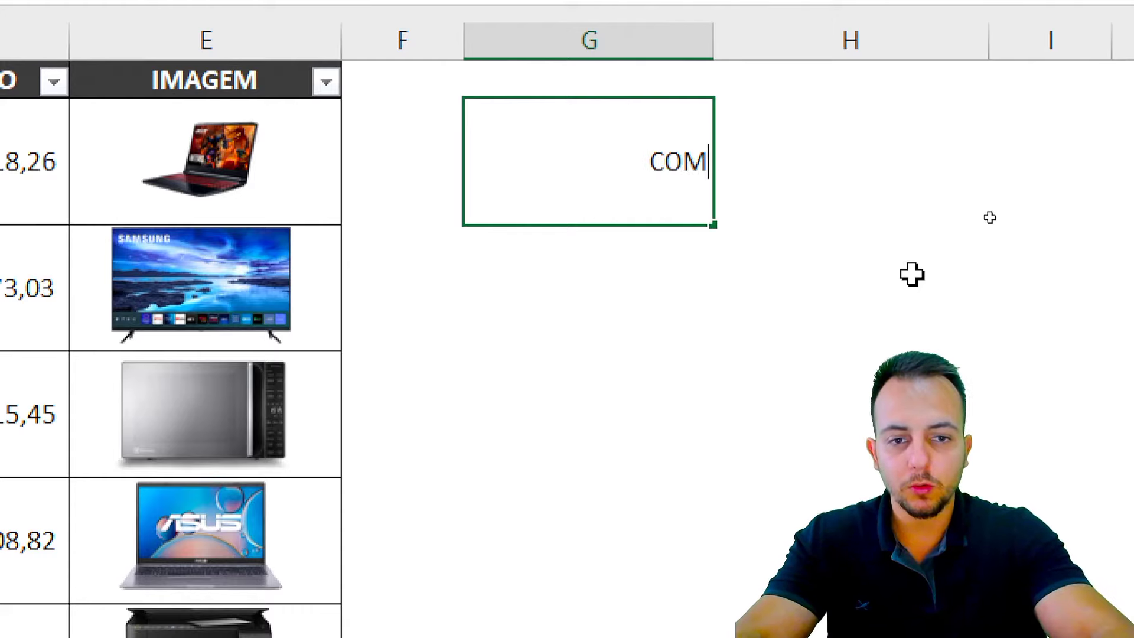
key("Return")
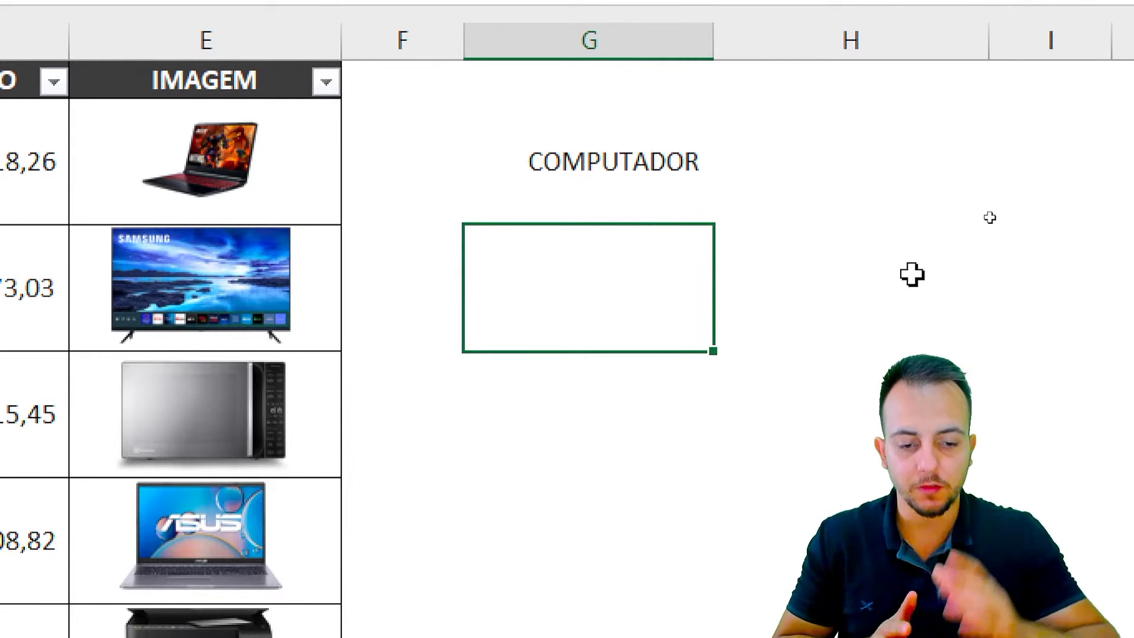
Enter =SOMASE(A:A;G2;D:D) in cell G3 to sum the prices of the category named in G2
type("=SOMASE")
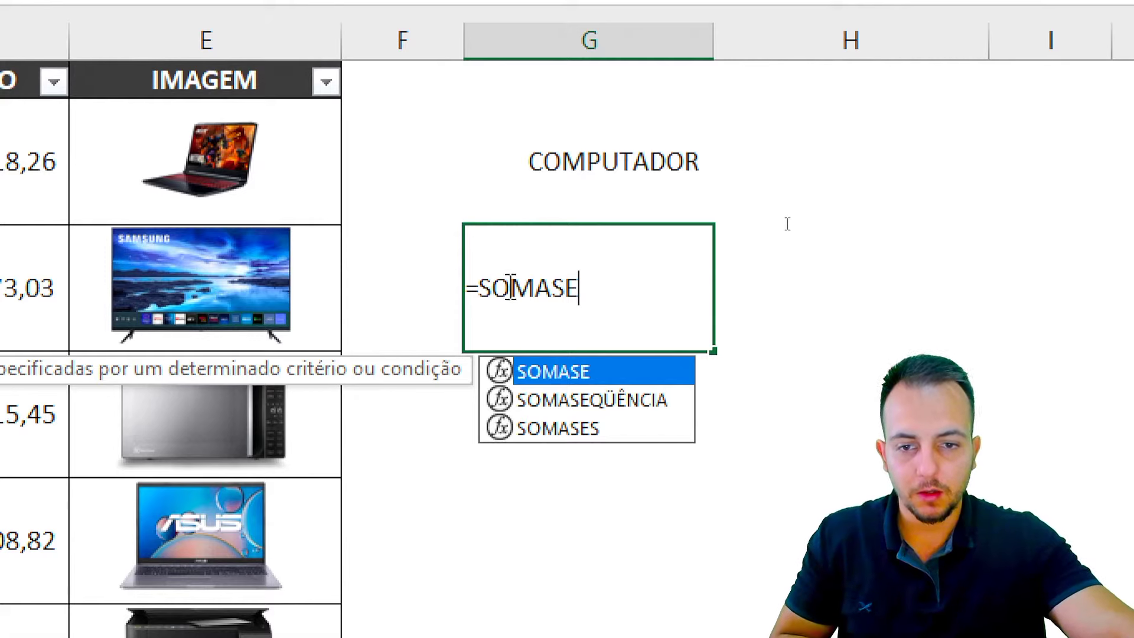
double_click(576, 373)
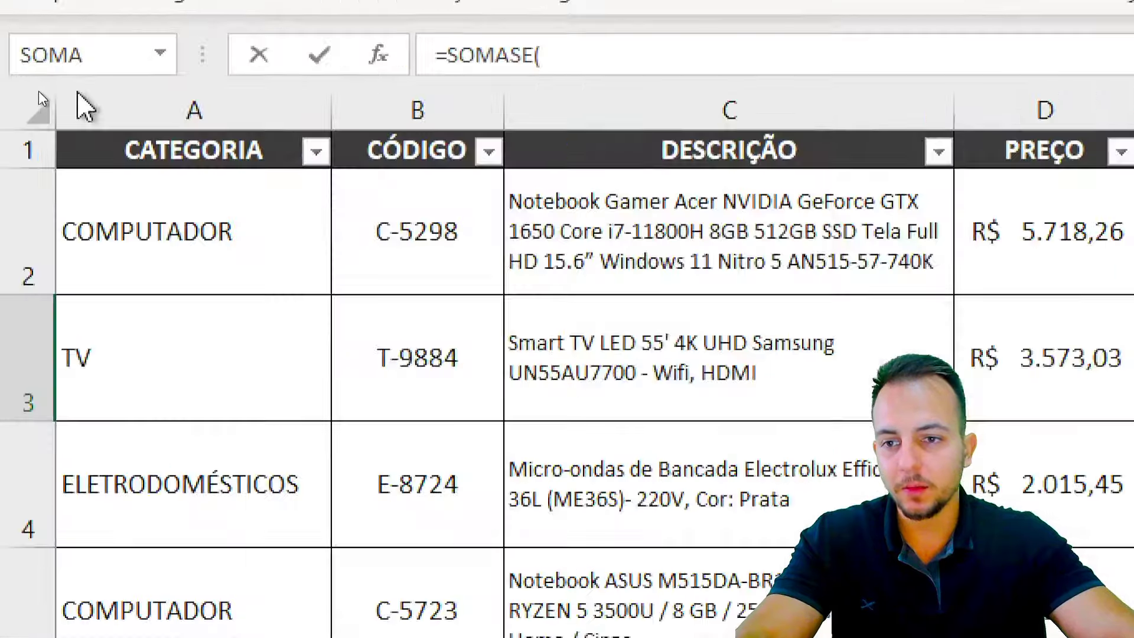
left_click(79, 101)
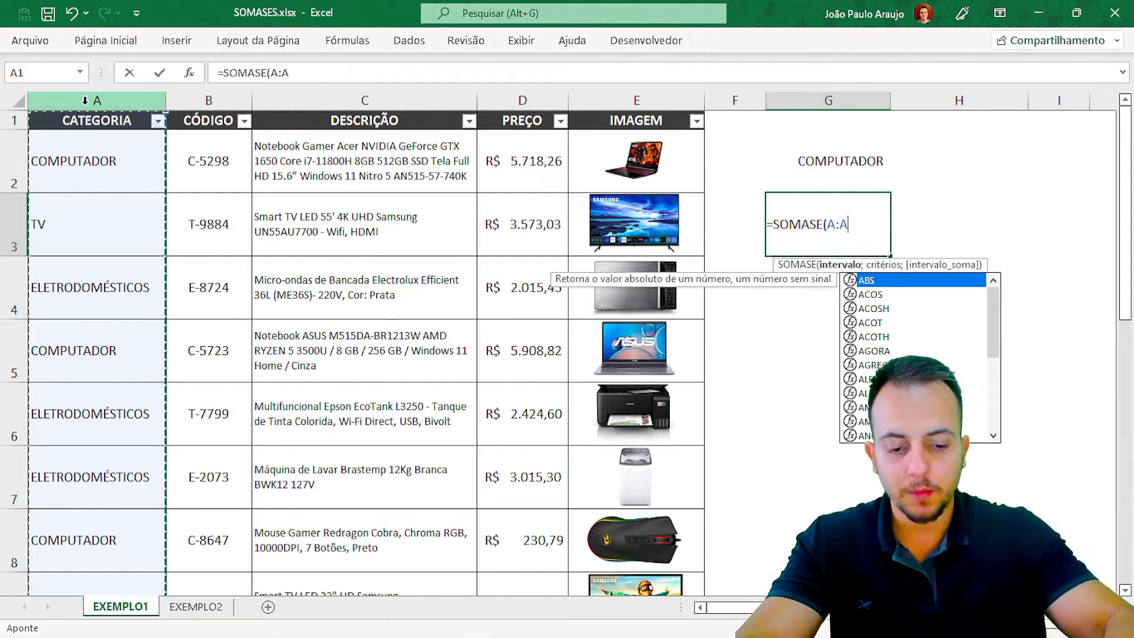
type(";")
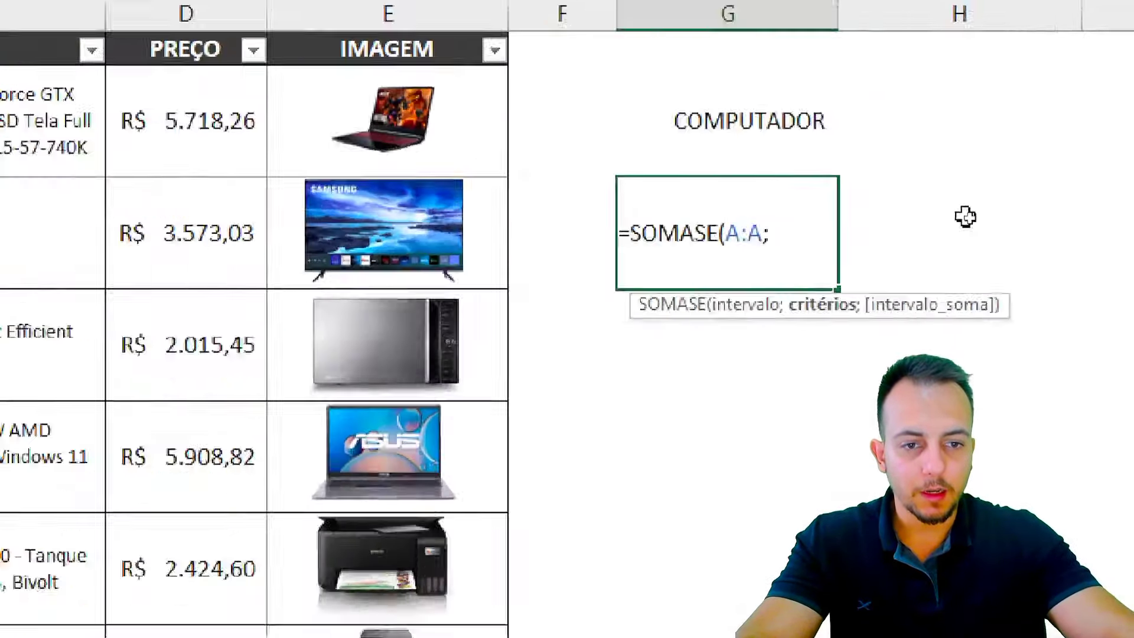
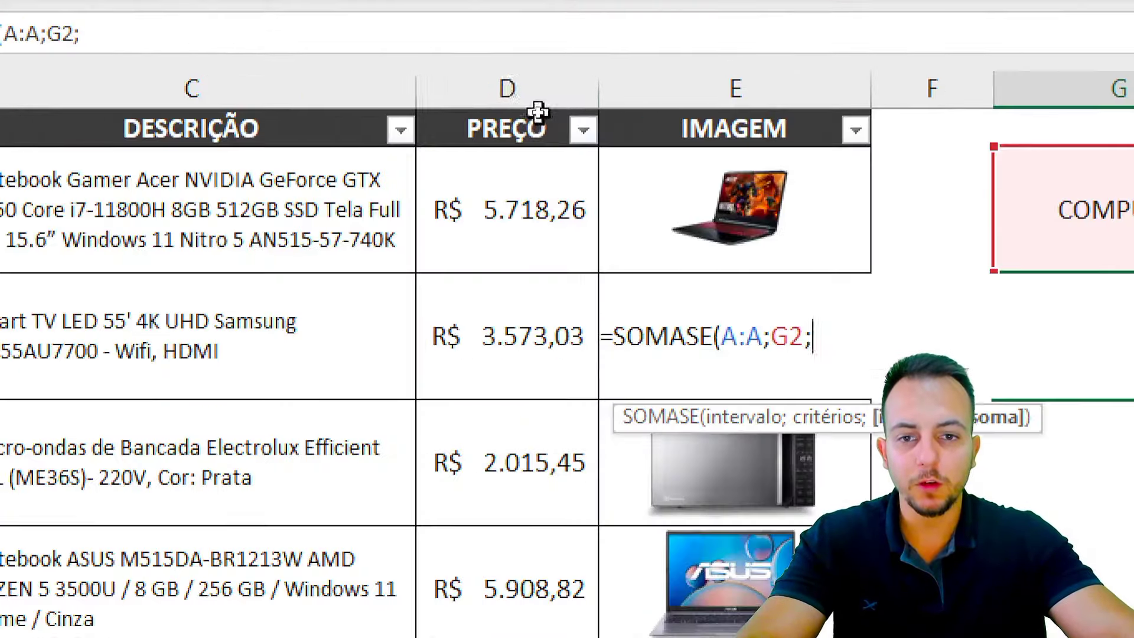
left_click(522, 91)
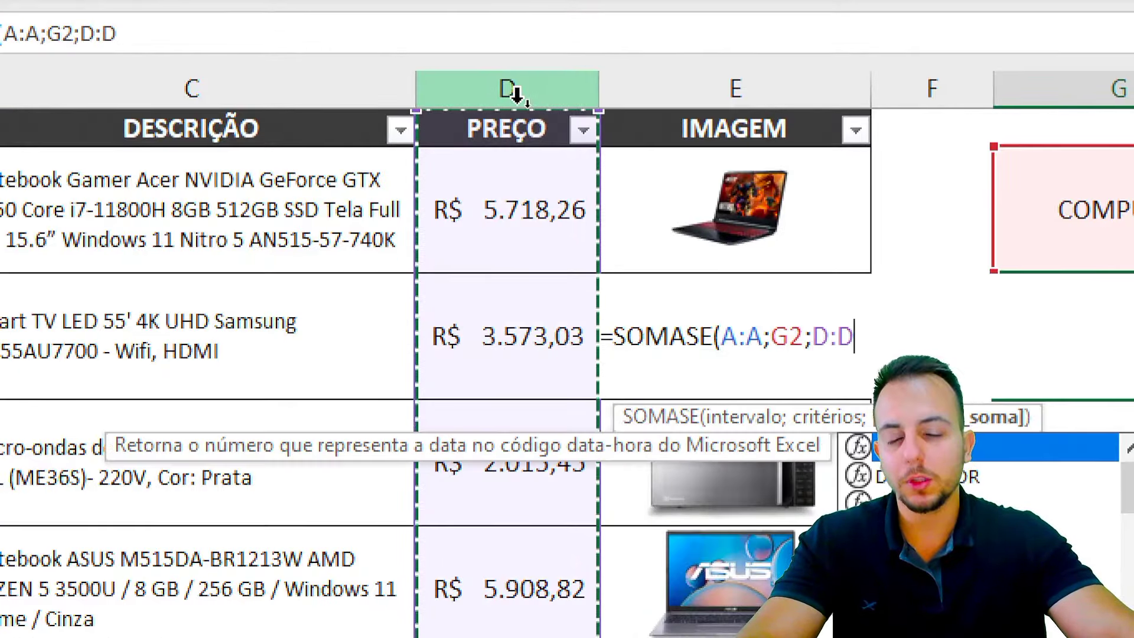
left_click(531, 90)
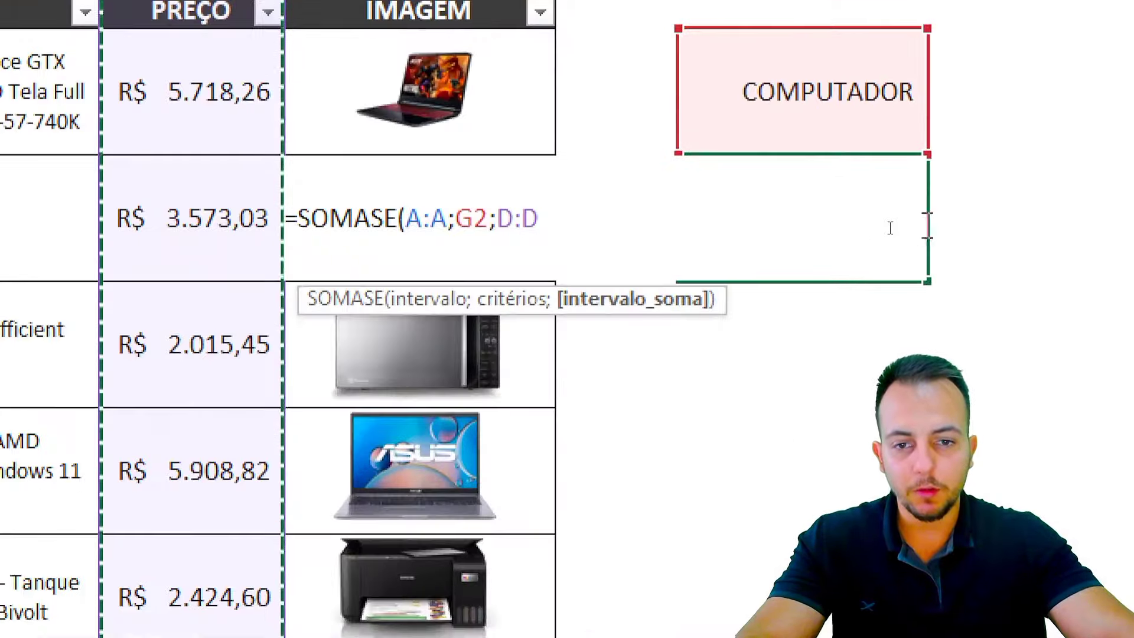
type(")")
key("Return")
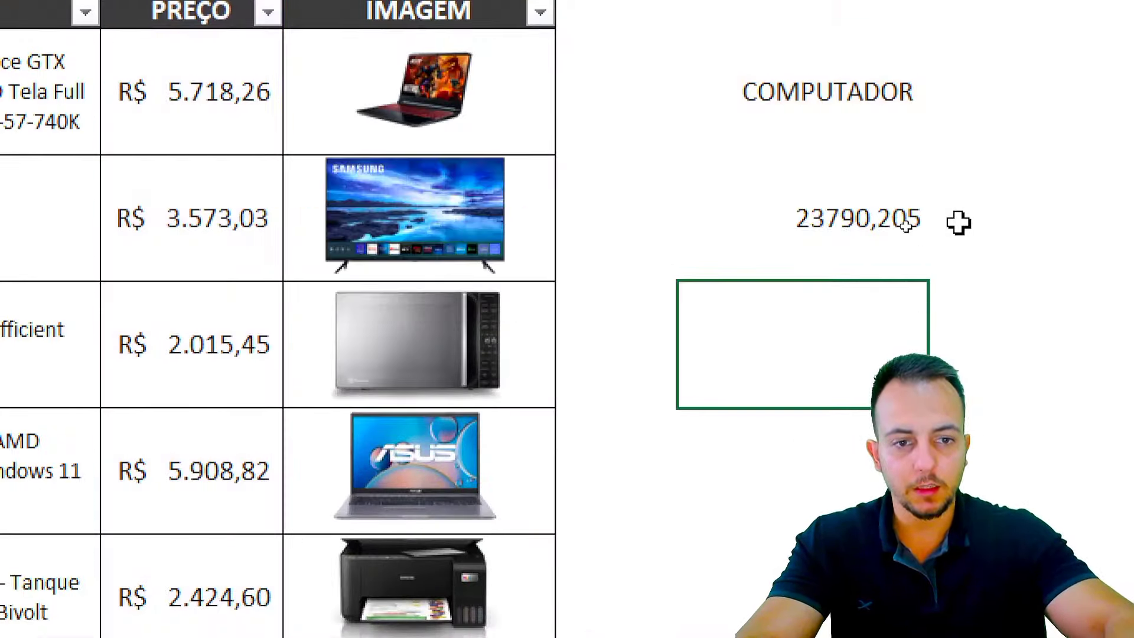
Apply the accounting number format in R$ to the SOMASE result in cell G3
left_click(852, 260)
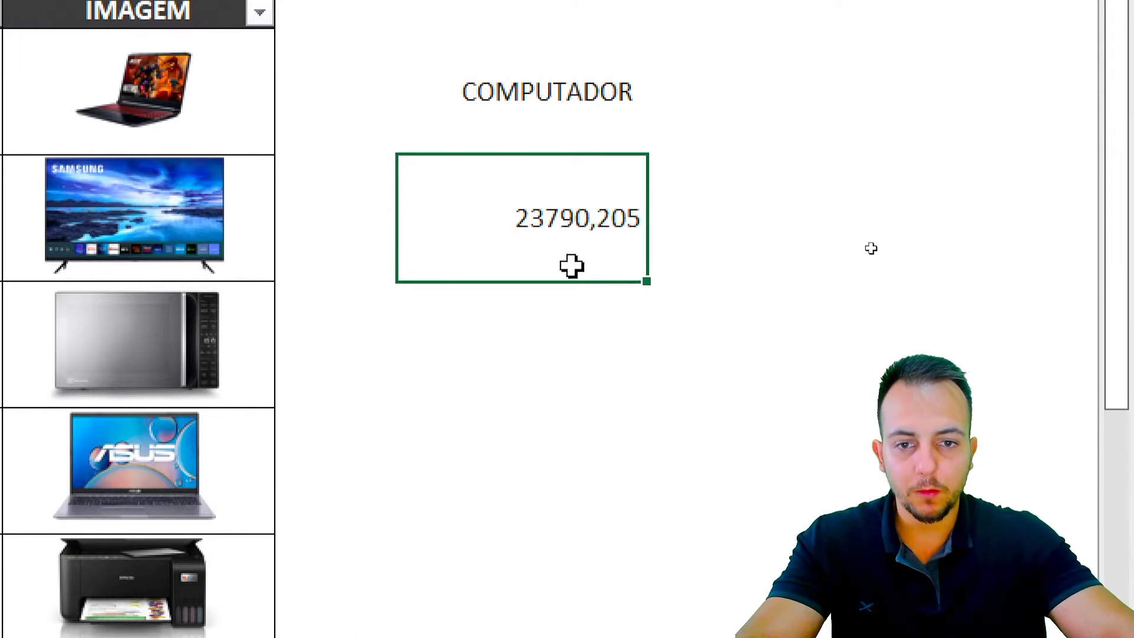
left_click_drag(626, 127, 579, 218)
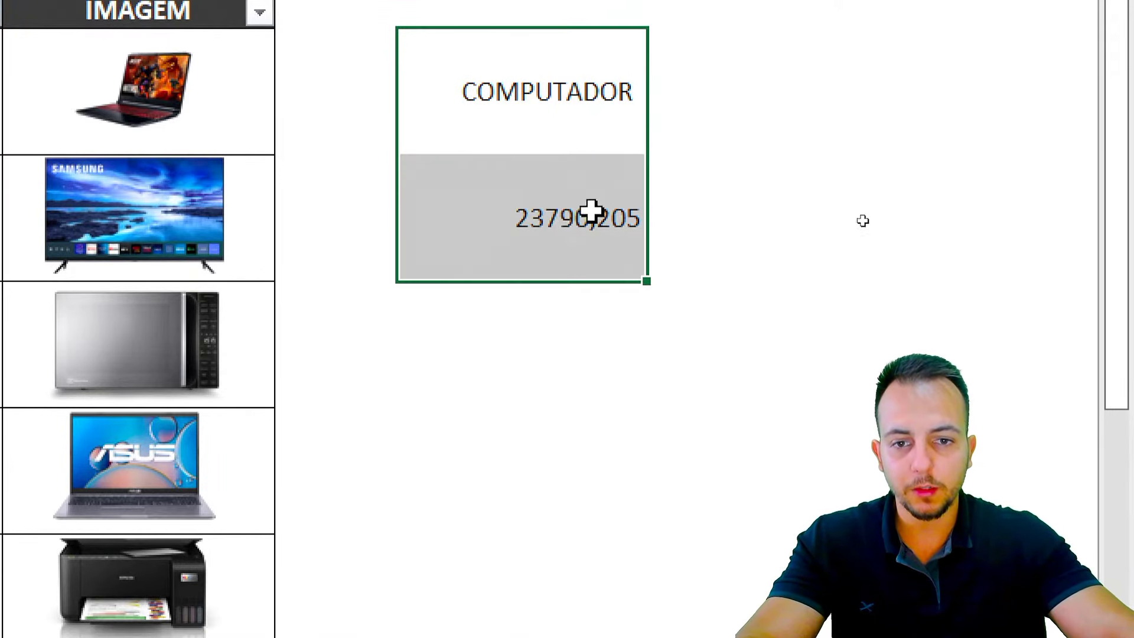
left_click(591, 233)
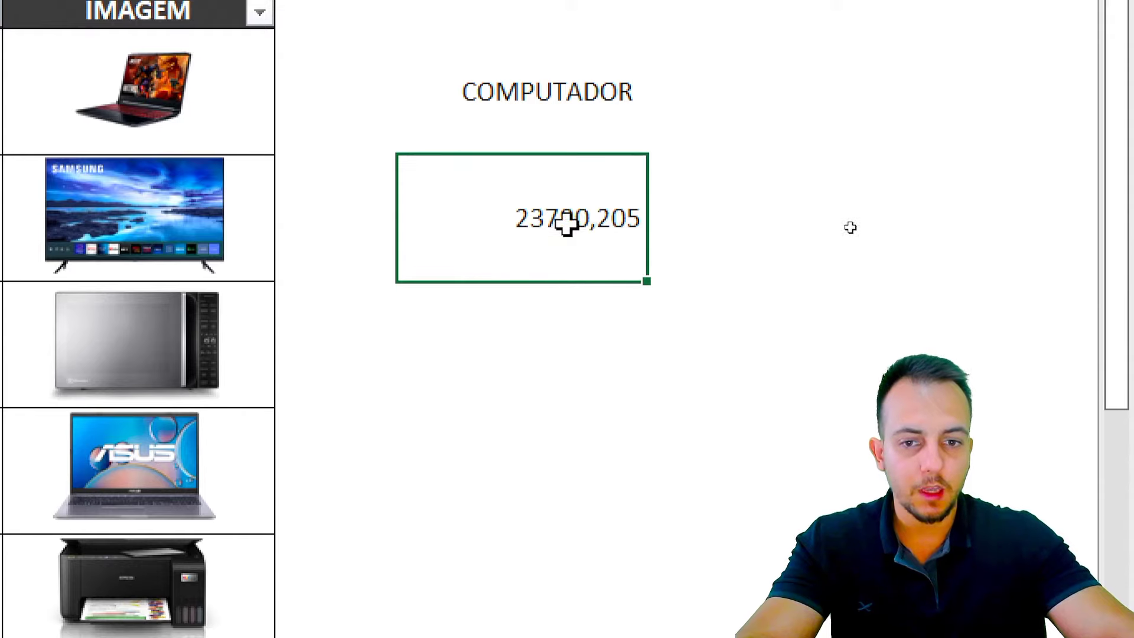
right_click(527, 218)
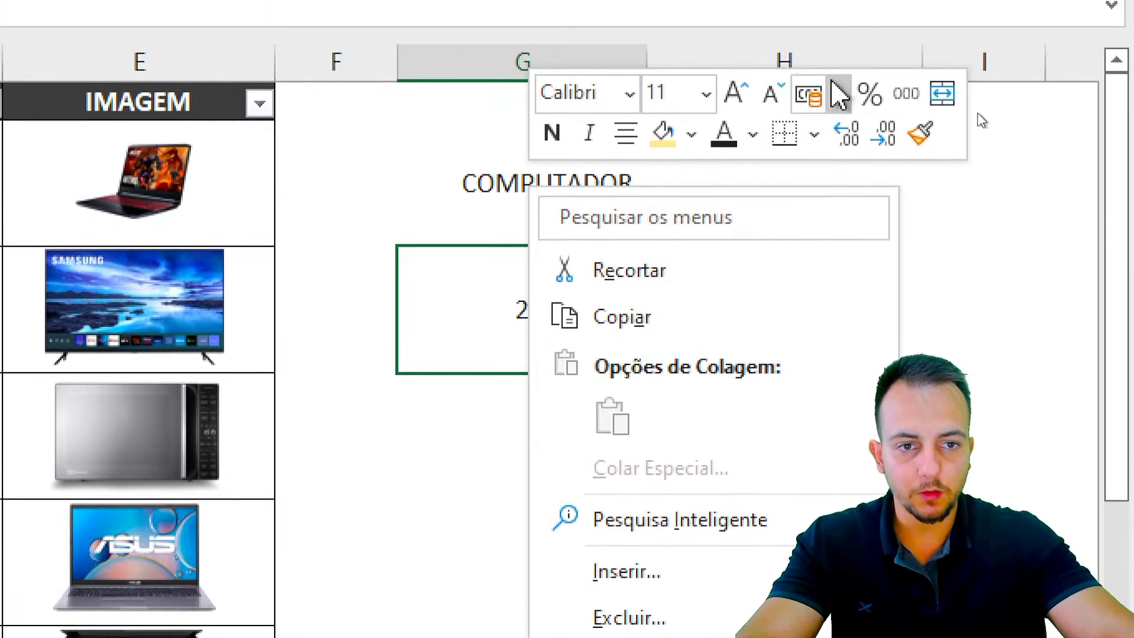
left_click(820, 96)
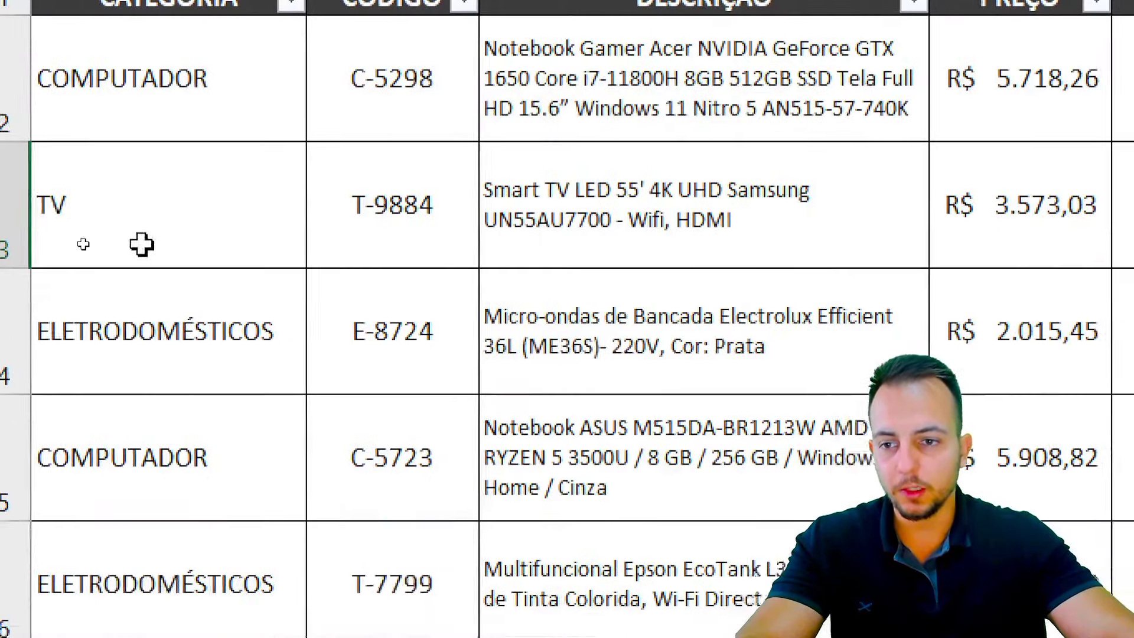
Change the category criterion in cell G2 to TV
left_click(45, 223)
left_click(79, 291)
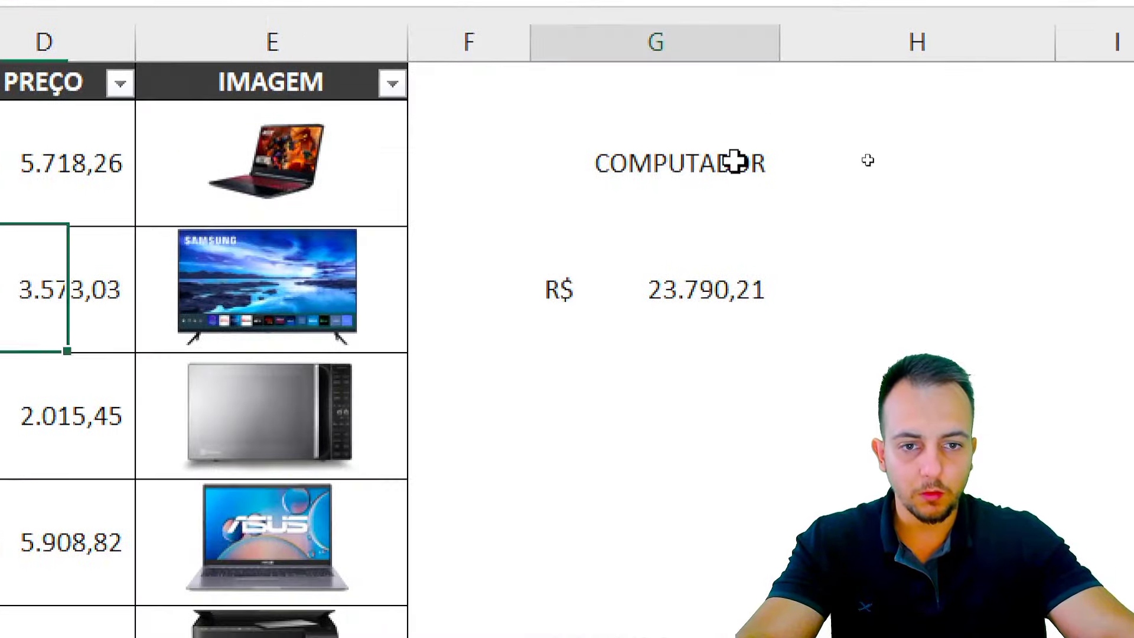
left_click(734, 161)
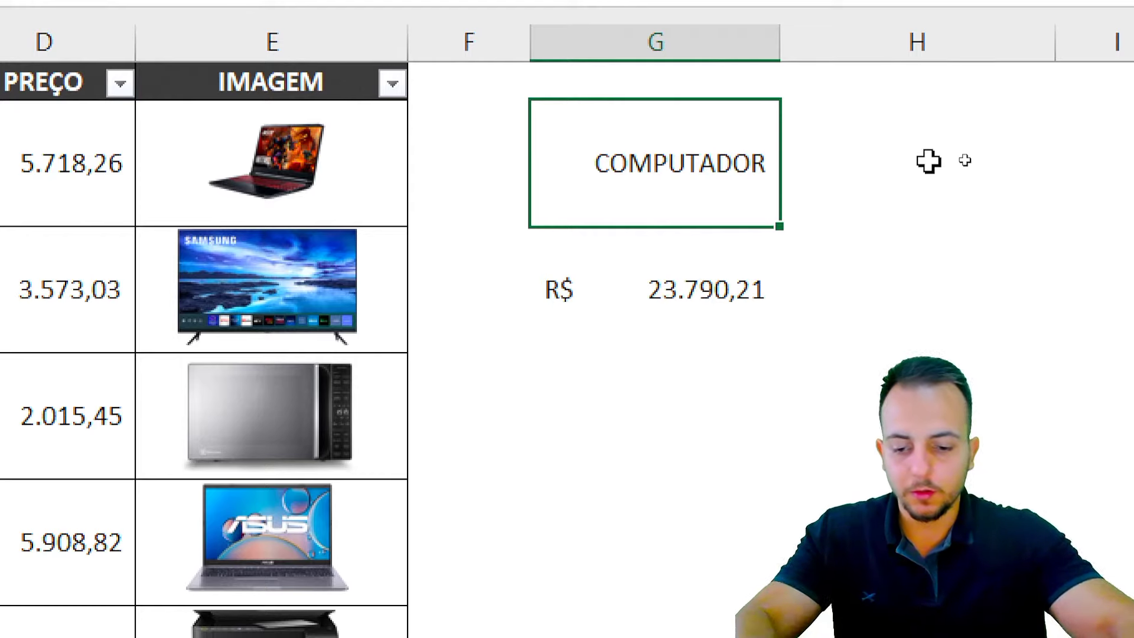
type("TV")
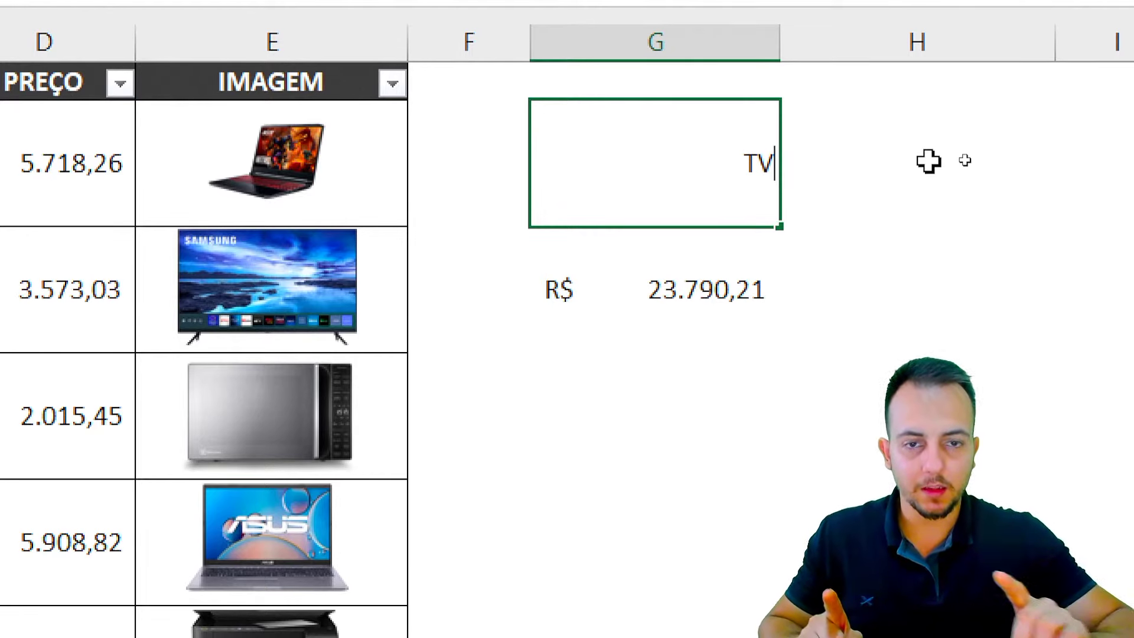
key("Return")
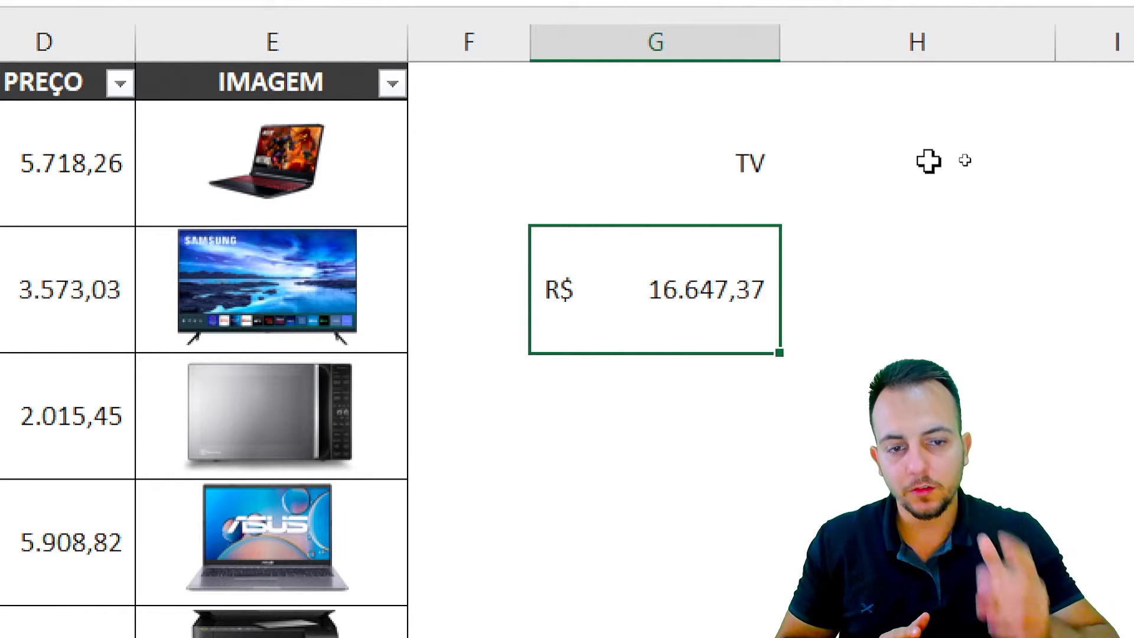
Set the category criterion in cell G2 to ELETRODOMÉSTICOS
left_click(679, 170)
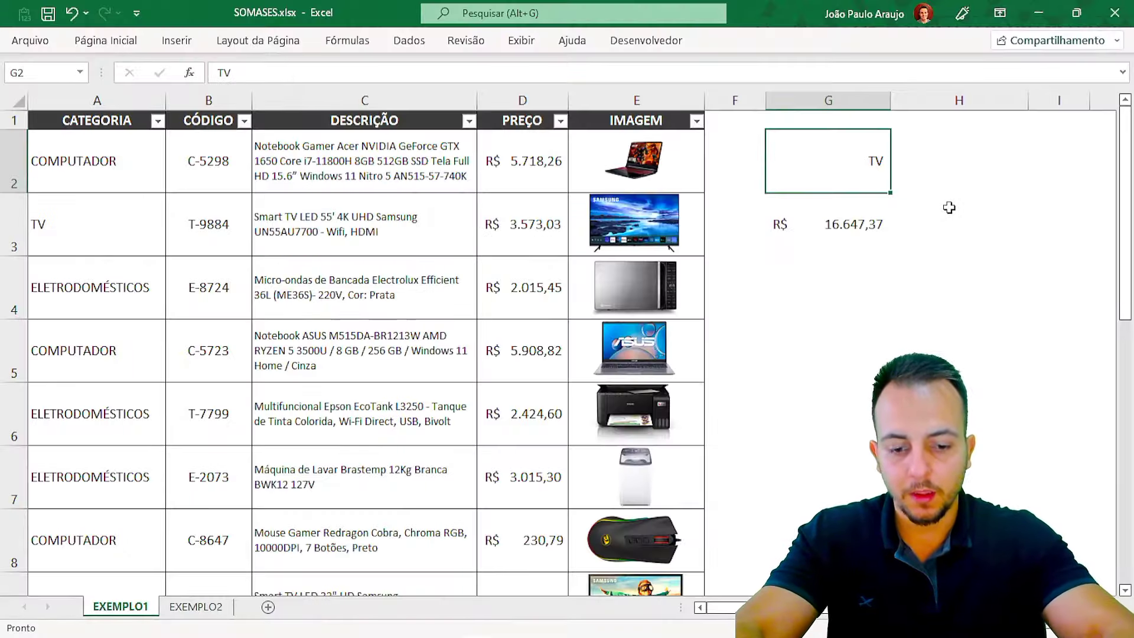
type("ELETRODOM")
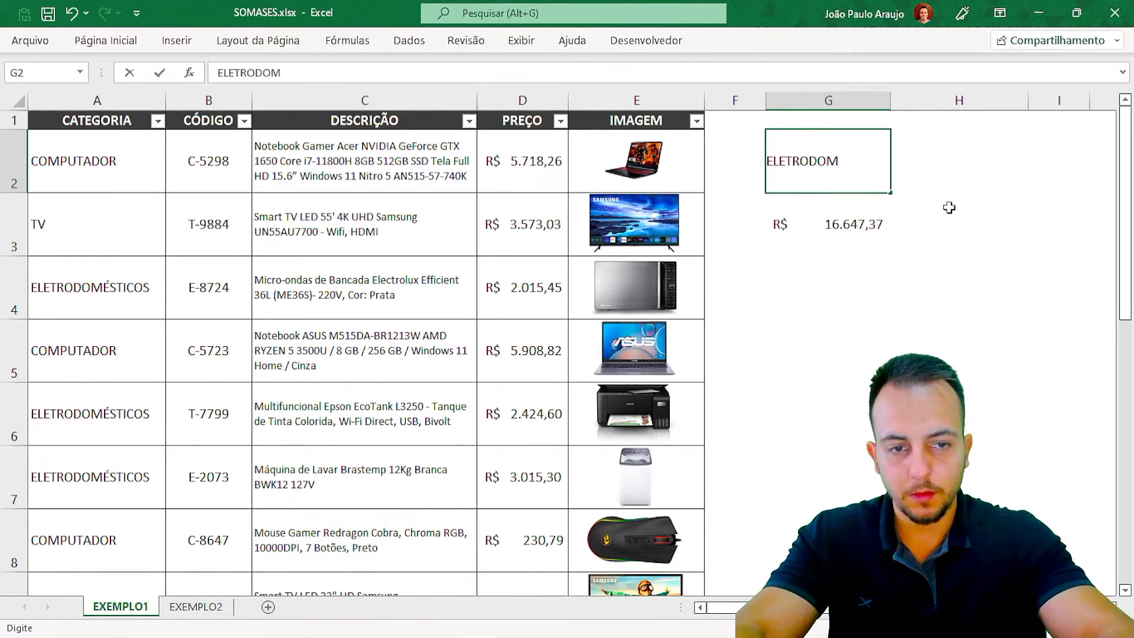
type("ÈST")
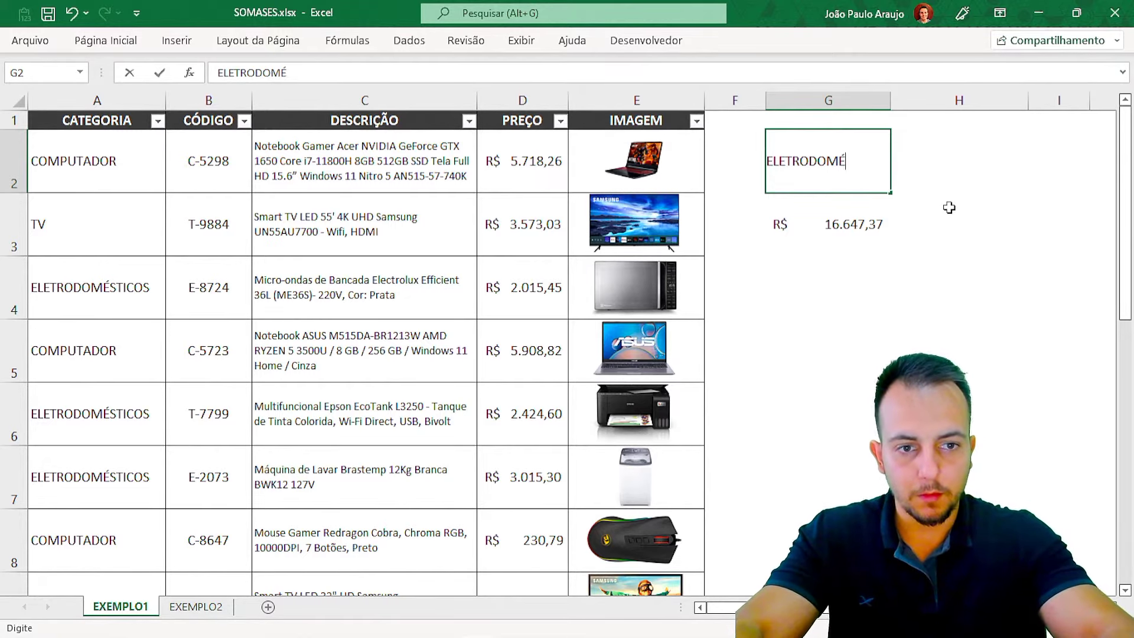
type("ICOS")
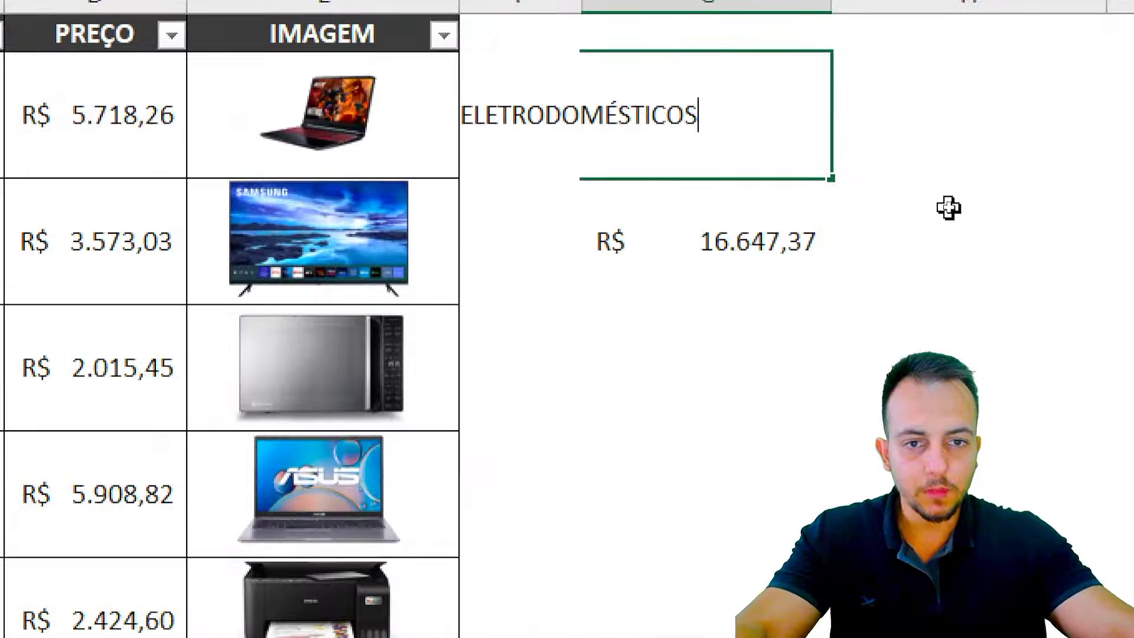
key("Return")
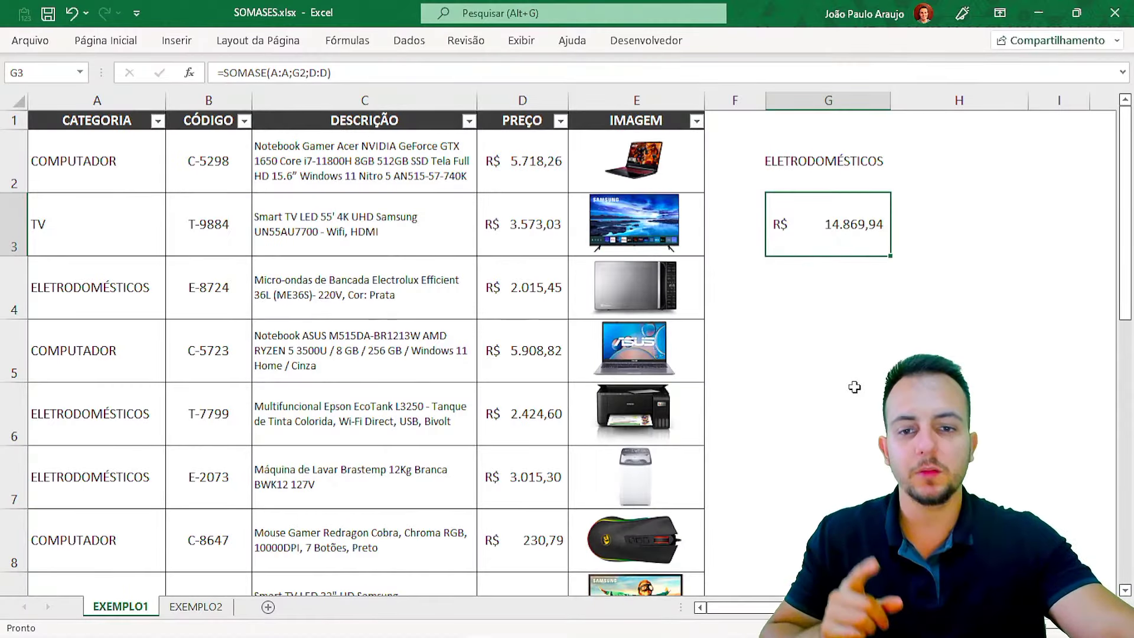
Open the EXEMPLO2 sheet and review its DATA, VENDEDORES, REGIÃO, CLIENTE/CATEGORIA and FATURAMENTO columns one by one
left_click(196, 607)
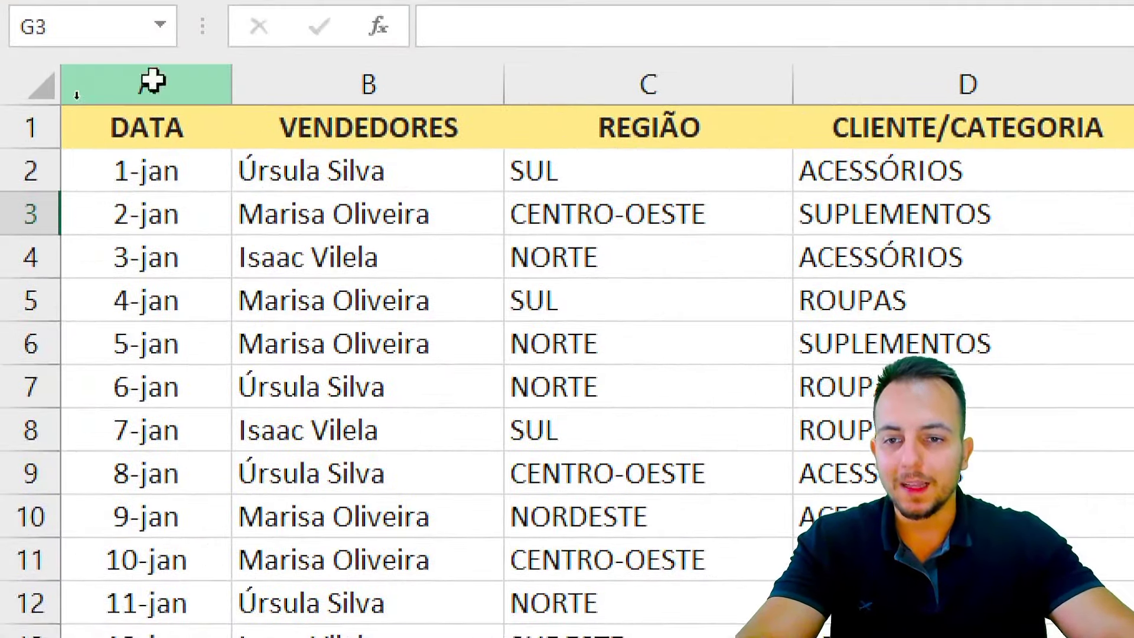
left_click(76, 99)
left_click(385, 76)
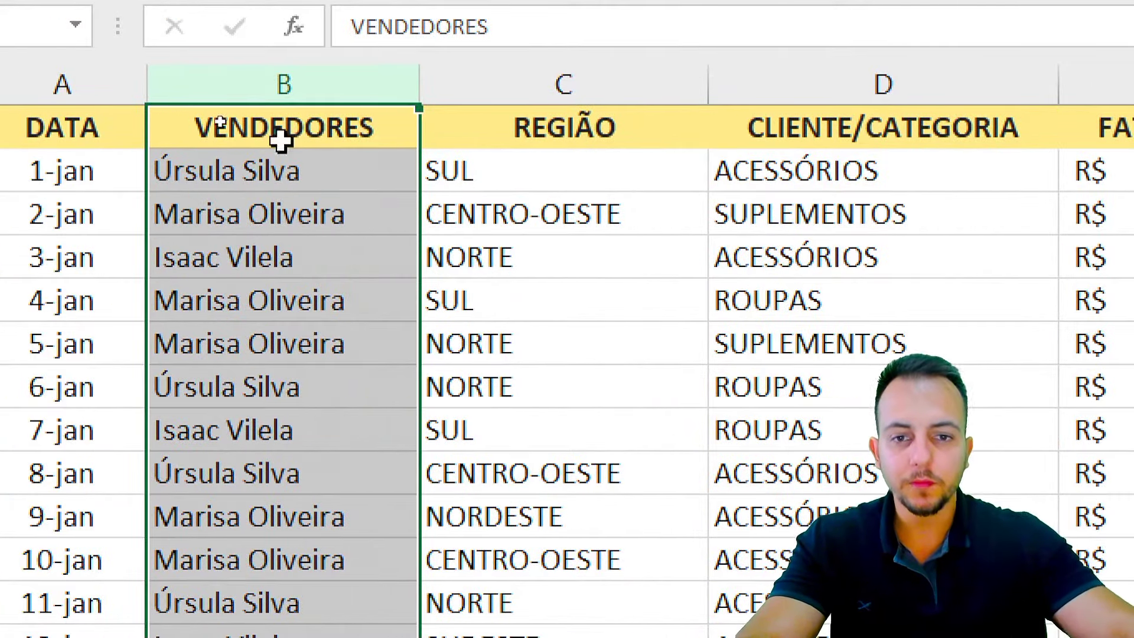
left_click(575, 74)
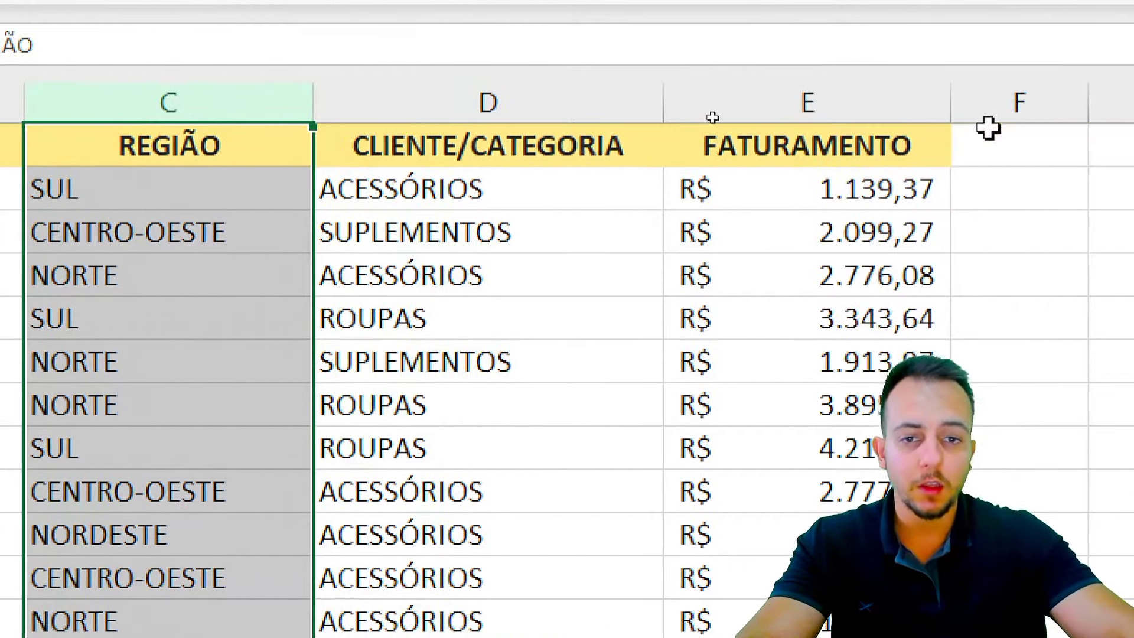
left_click(940, 85)
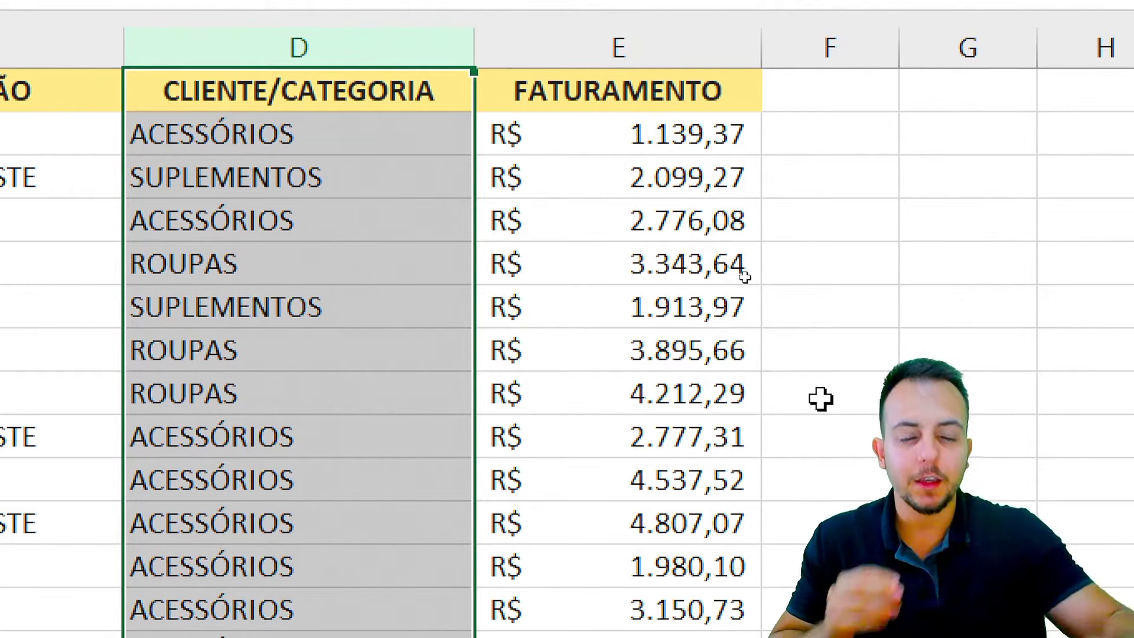
left_click(726, 57)
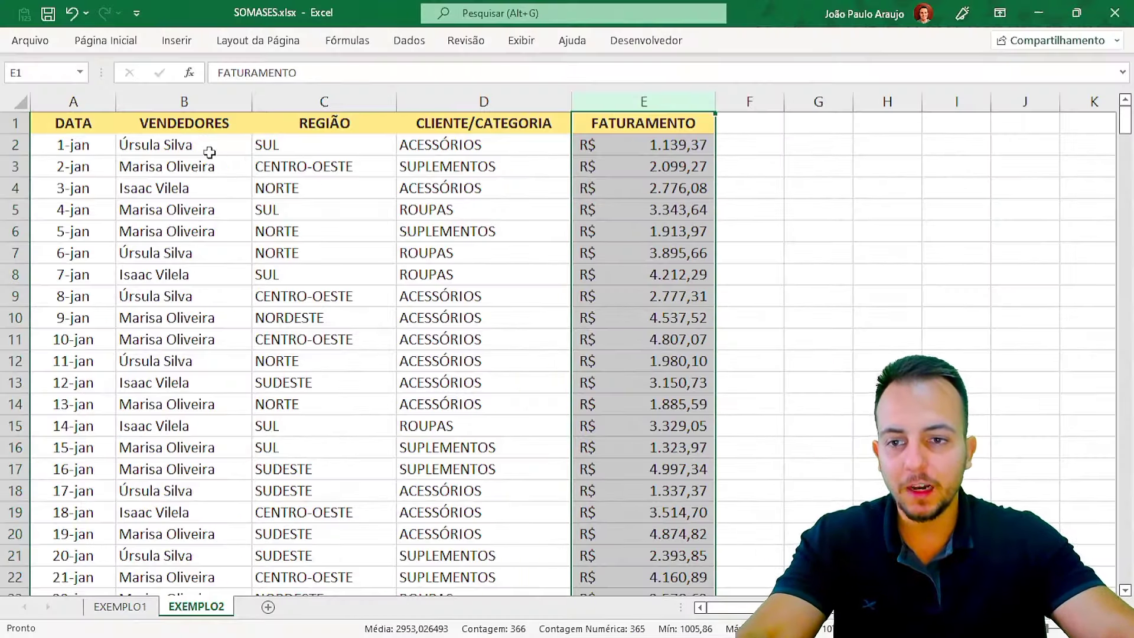
Examine the first sales records on EXEMPLO2 row by row and look over the entries further down the list
left_click(209, 151)
key("shift+space")
left_click(208, 171)
key("shift+space")
left_click(184, 204)
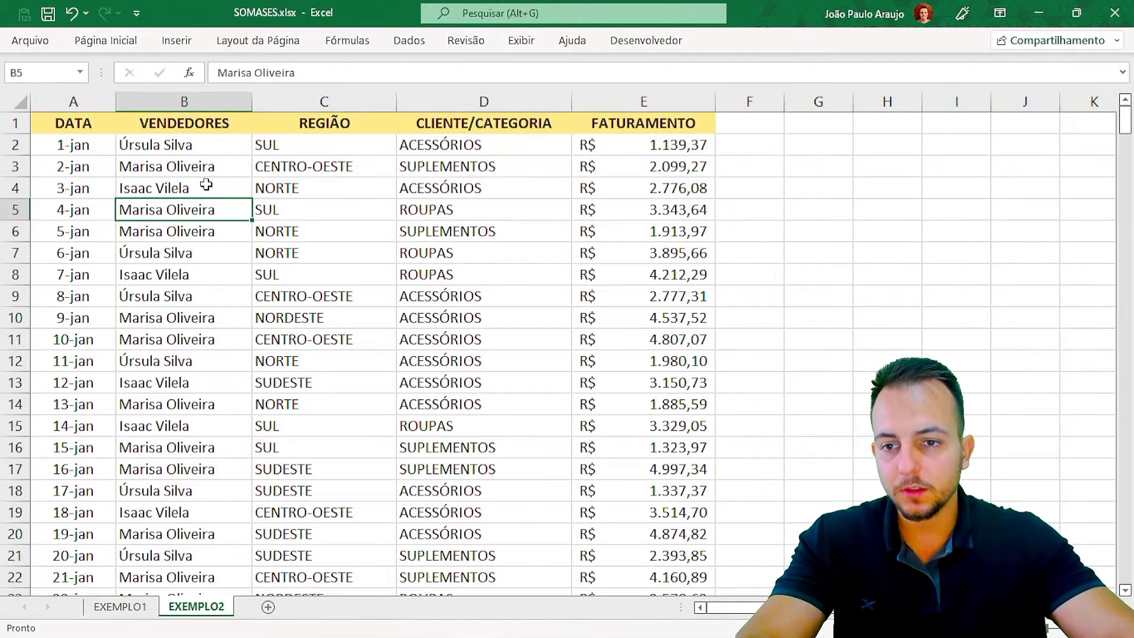
left_click(206, 188)
key("shift+space")
left_click(186, 210)
key("shift+space")
left_click(180, 230)
key("shift+space")
left_click(176, 252)
key("shift+space")
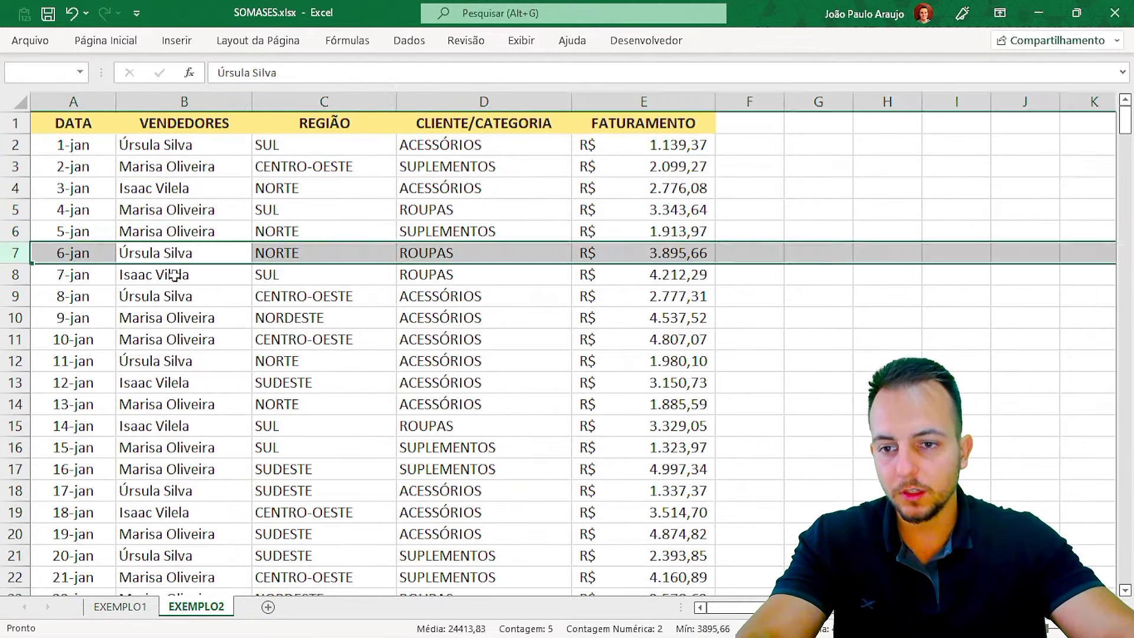
left_click(174, 274)
key("shift+space")
left_click(172, 294)
key("shift+space")
left_click(168, 317)
key("shift+space")
left_click(178, 360)
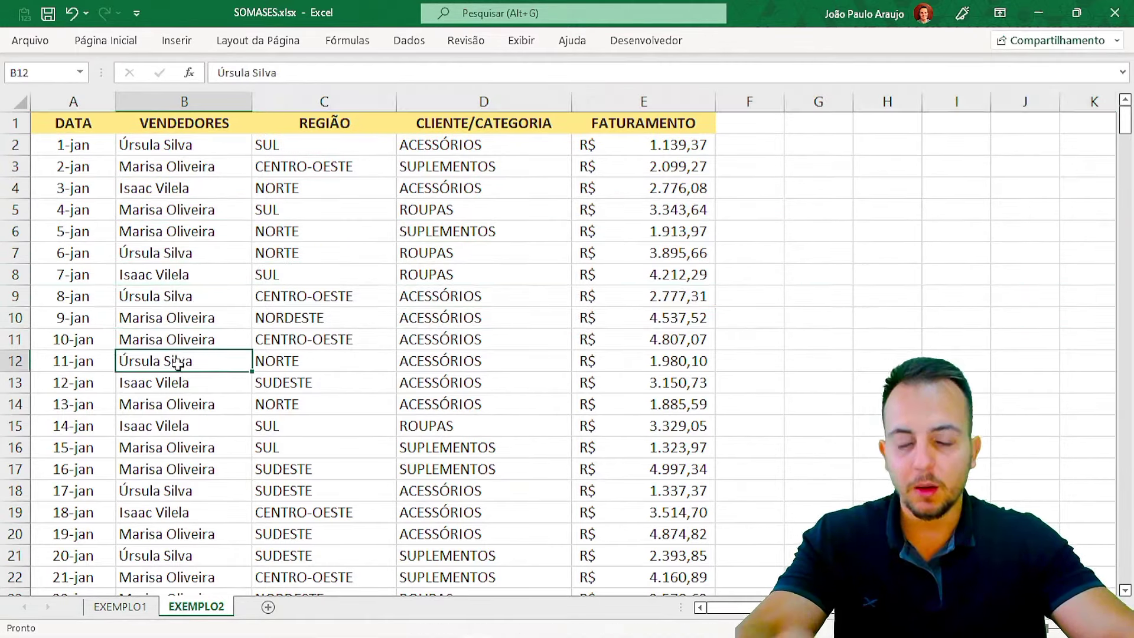
scroll(177, 361, "down", 5)
middle_click(202, 299)
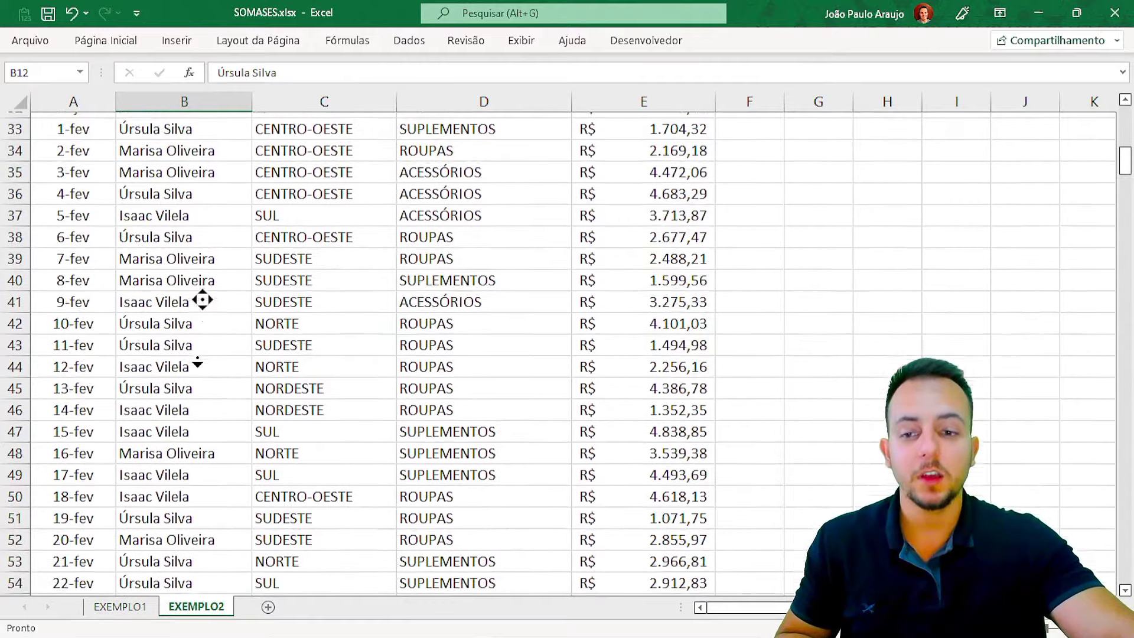
middle_click(198, 358)
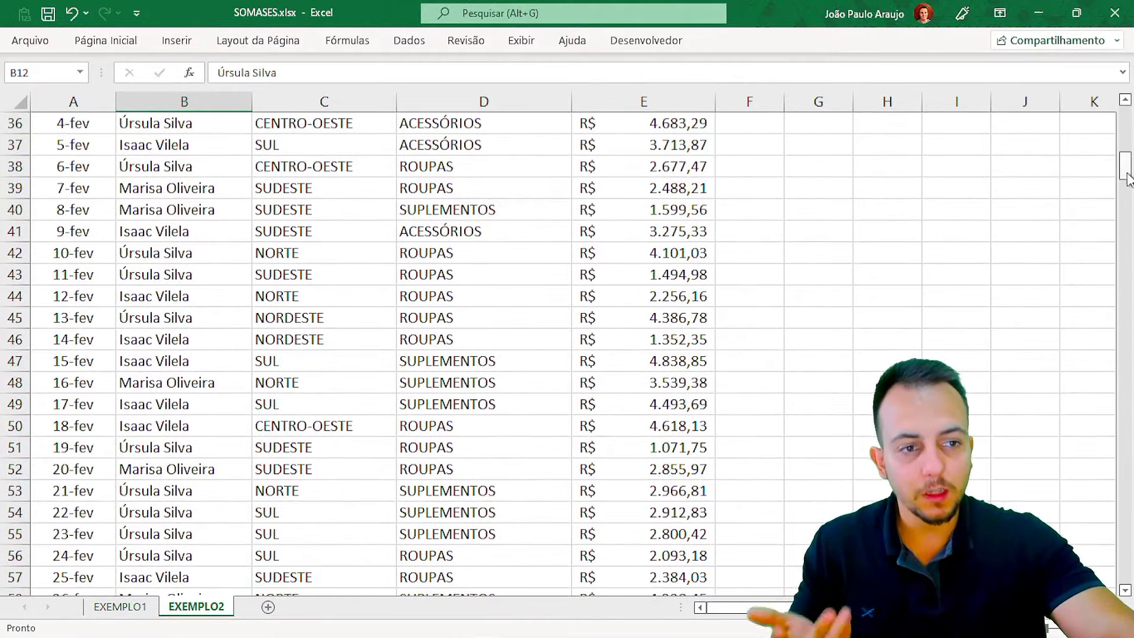
left_click_drag(1125, 168, 1126, 118)
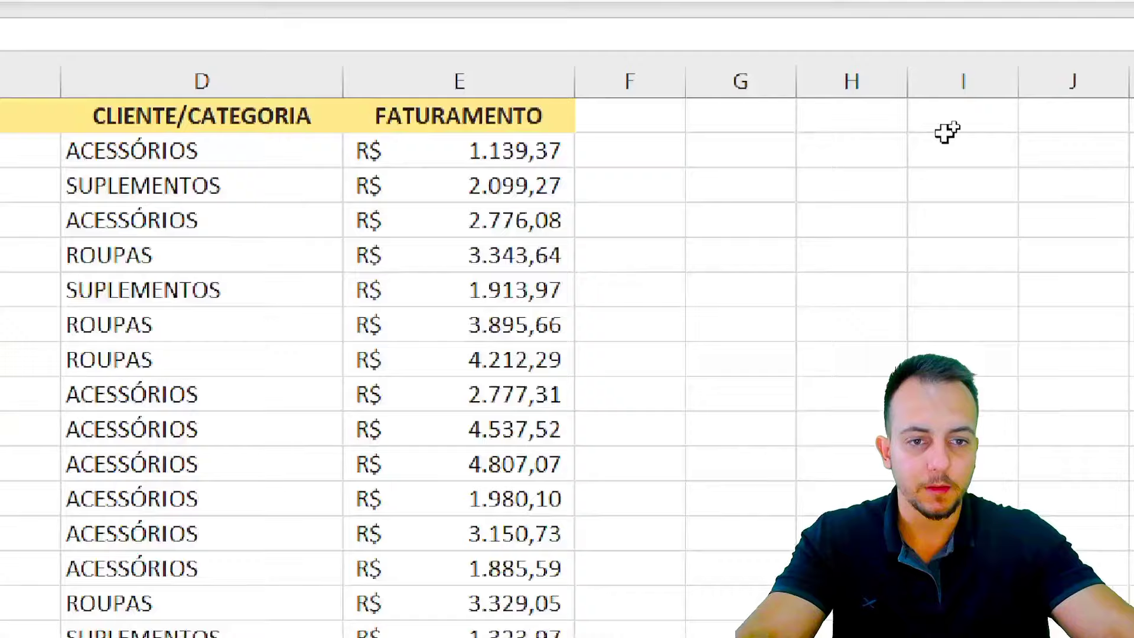
Enter the full name of one seller from the VENDEDORES column in cell G2 as the criterion
left_click(779, 150)
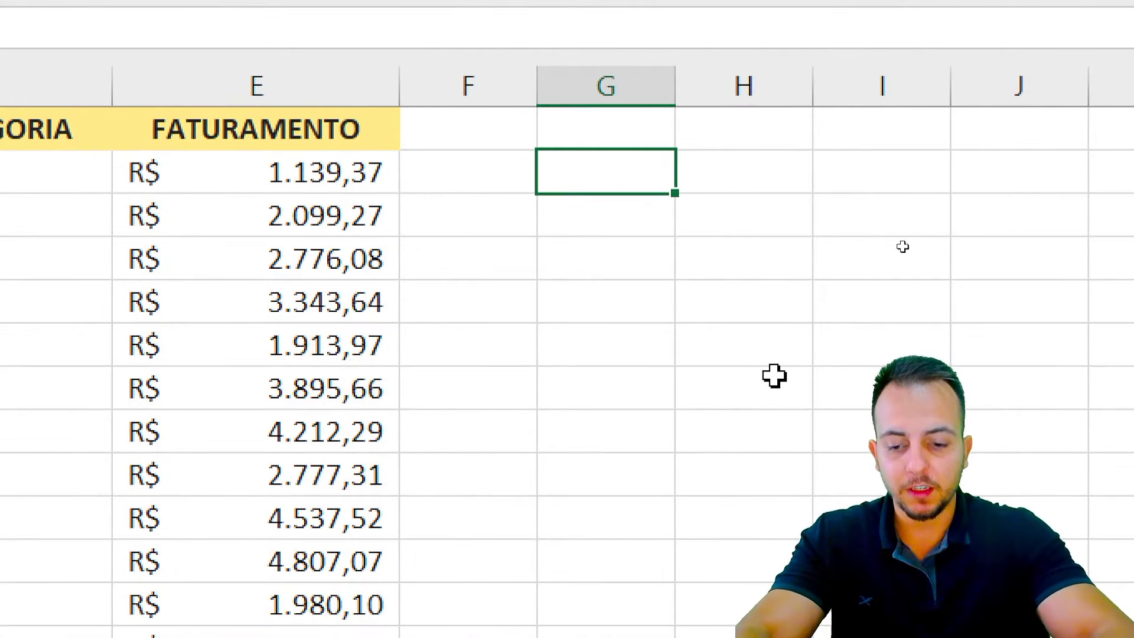
type("M")
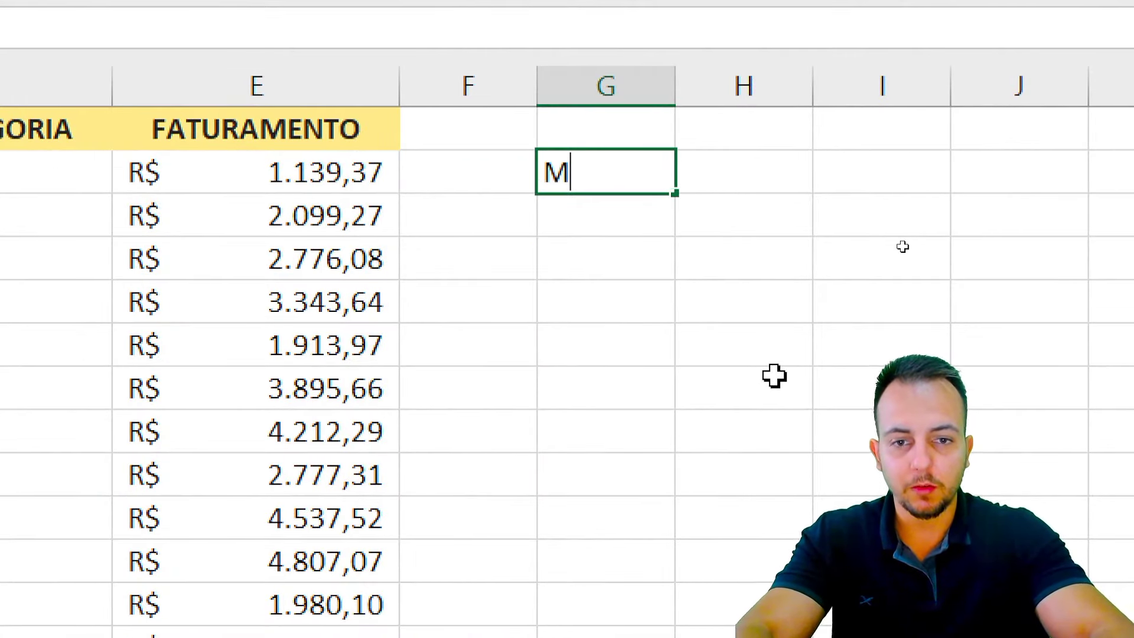
type("ARISA OLIVEIRA")
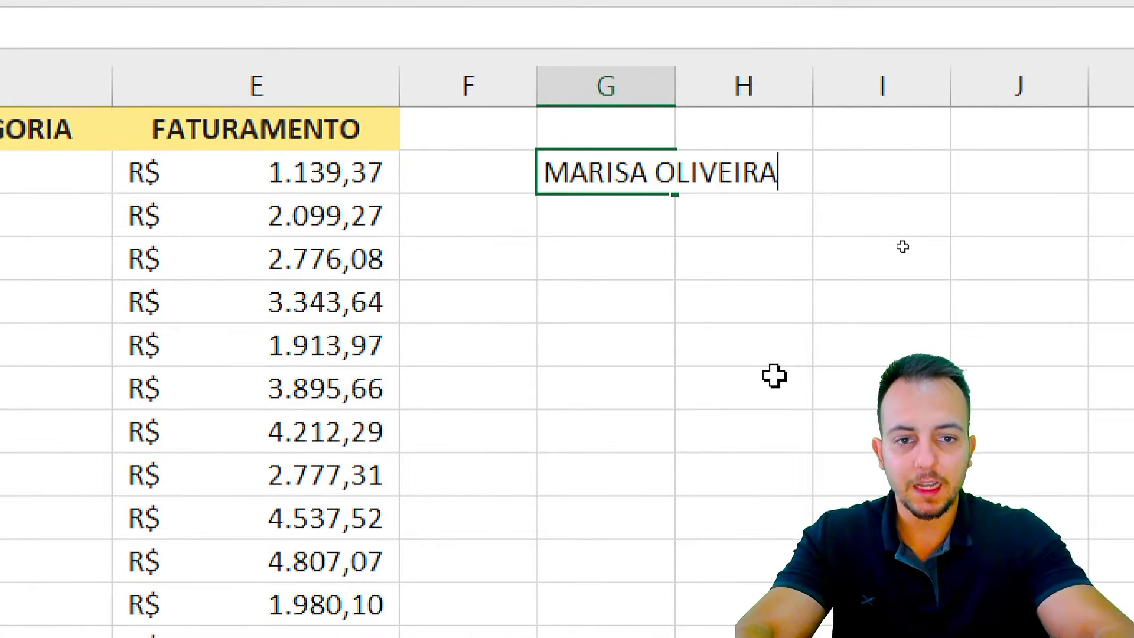
key("Return")
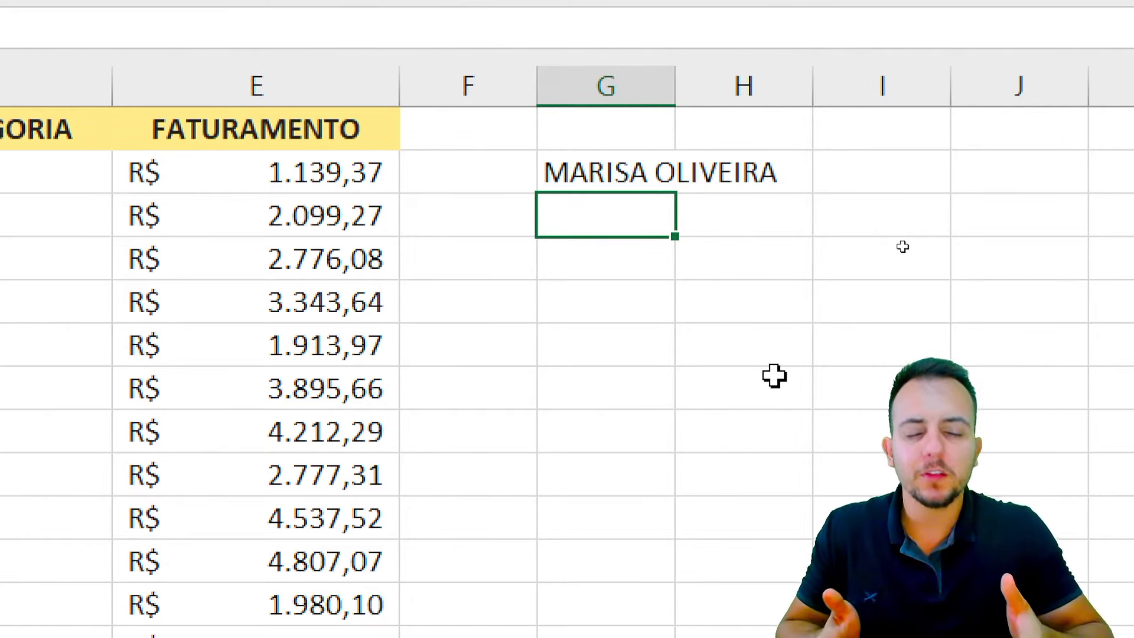
Start a SOMASE formula in cell G7 with the whole VENDEDORES column B as its interval
left_click(644, 344)
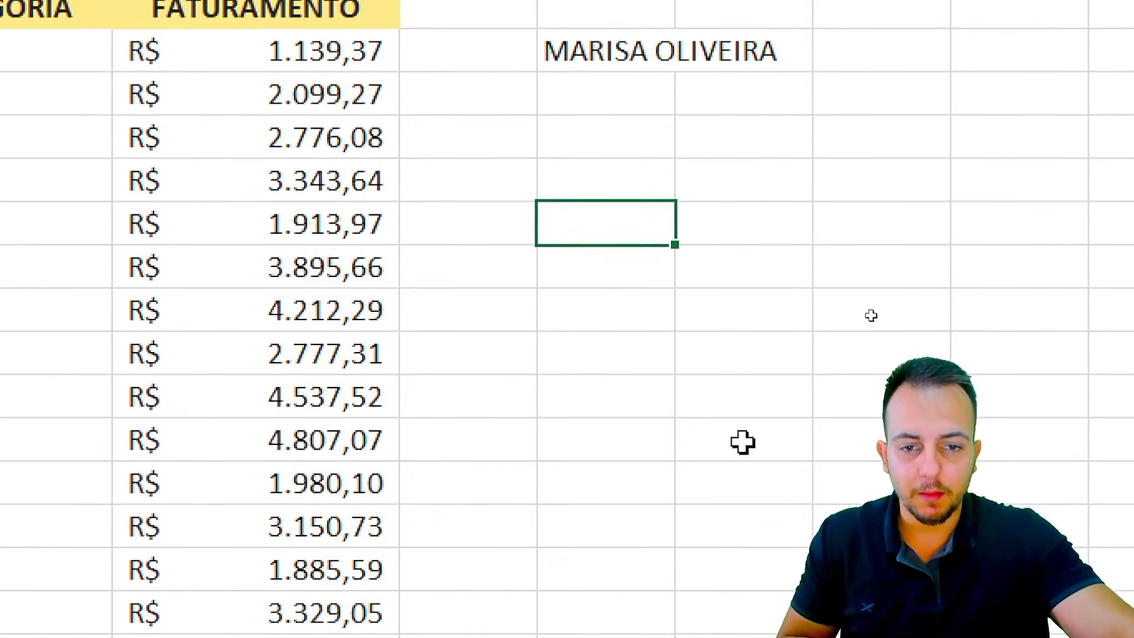
left_click(621, 379)
left_click_drag(614, 260, 647, 265)
type("=")
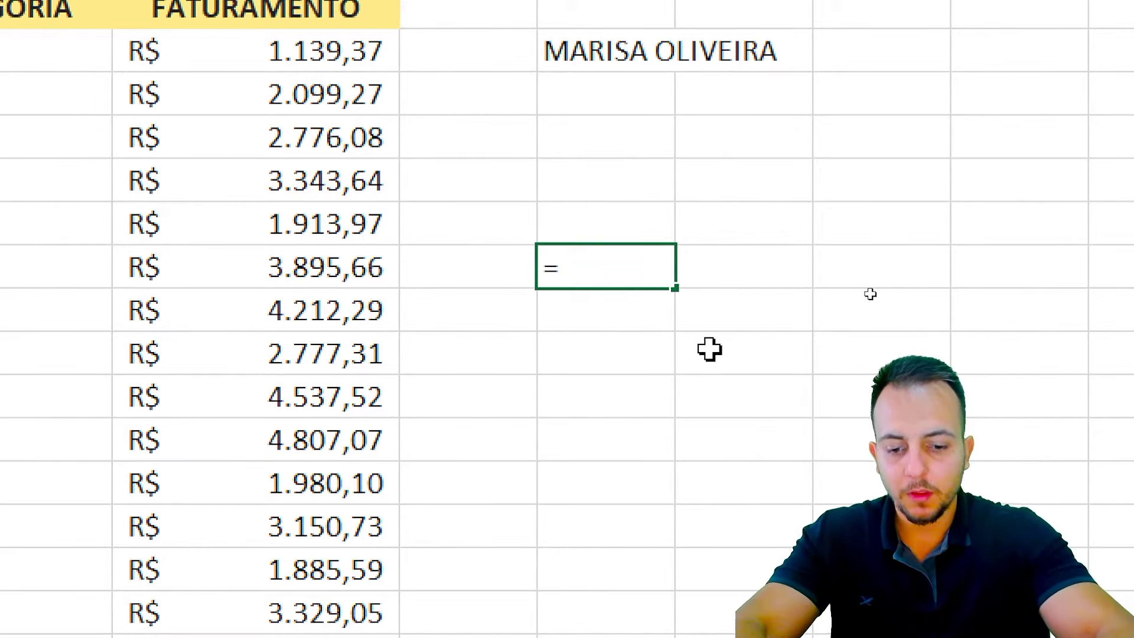
type("SOMASE")
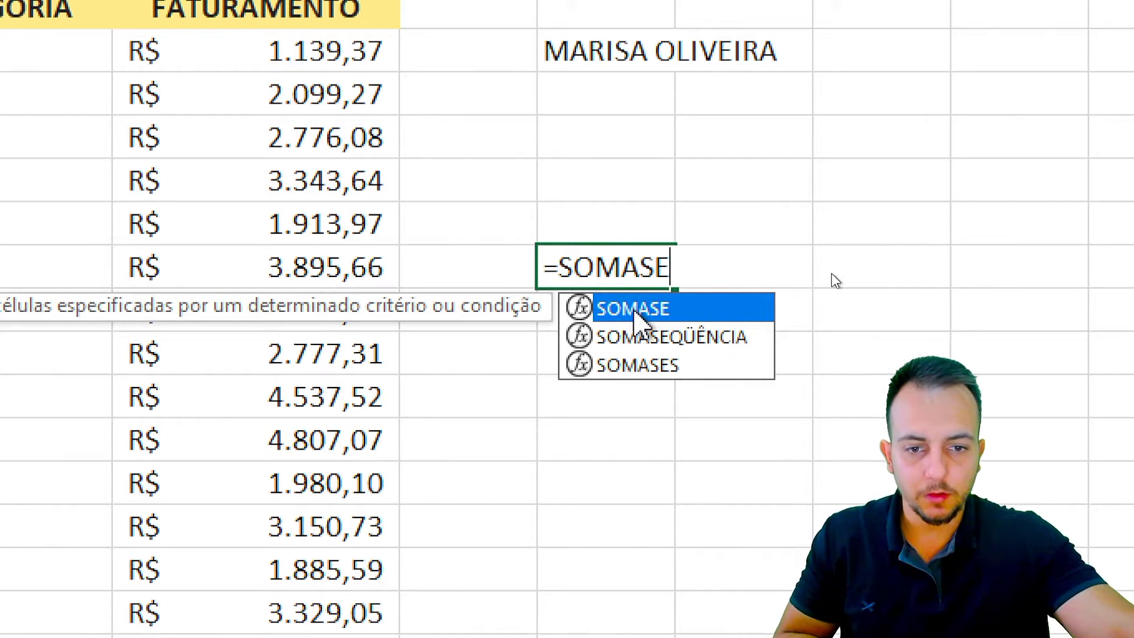
double_click(635, 310)
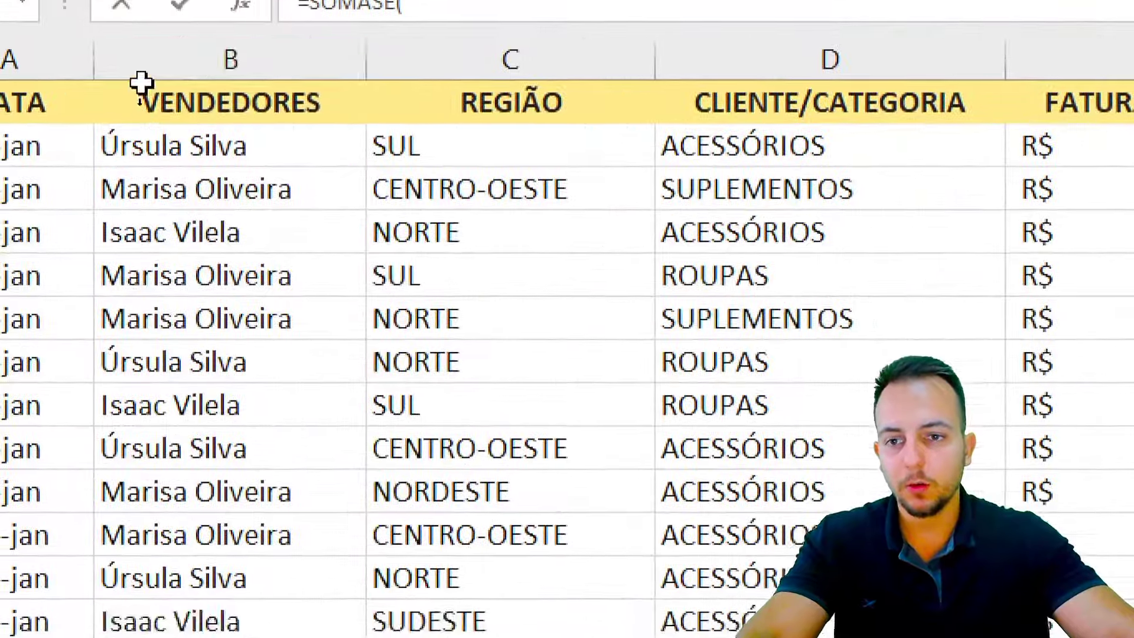
left_click(140, 98)
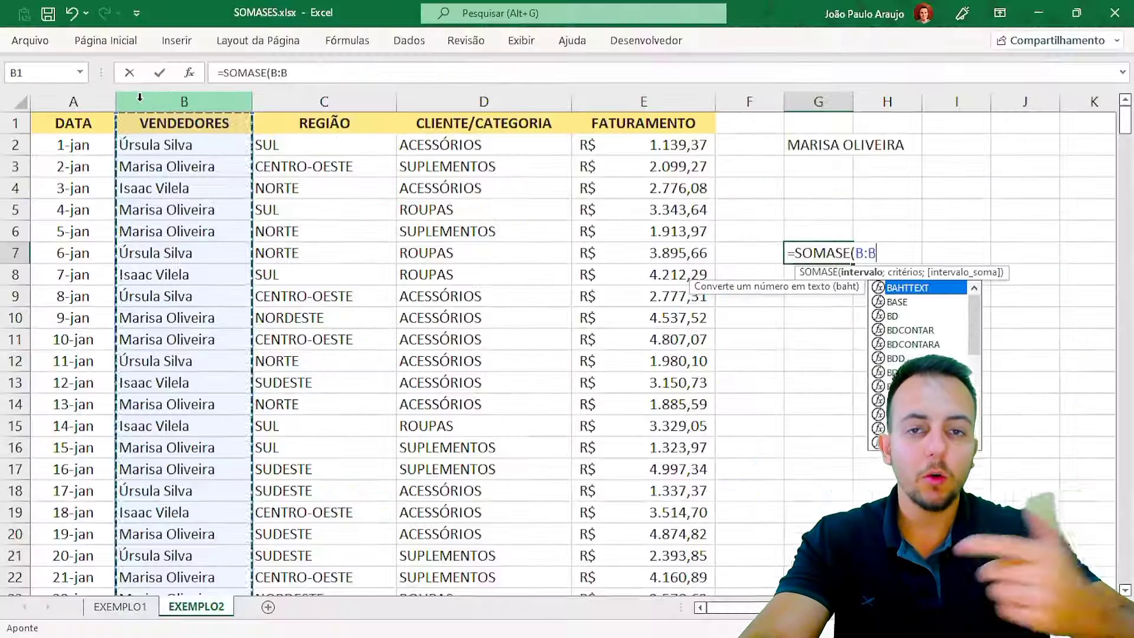
left_click_drag(180, 124, 154, 431)
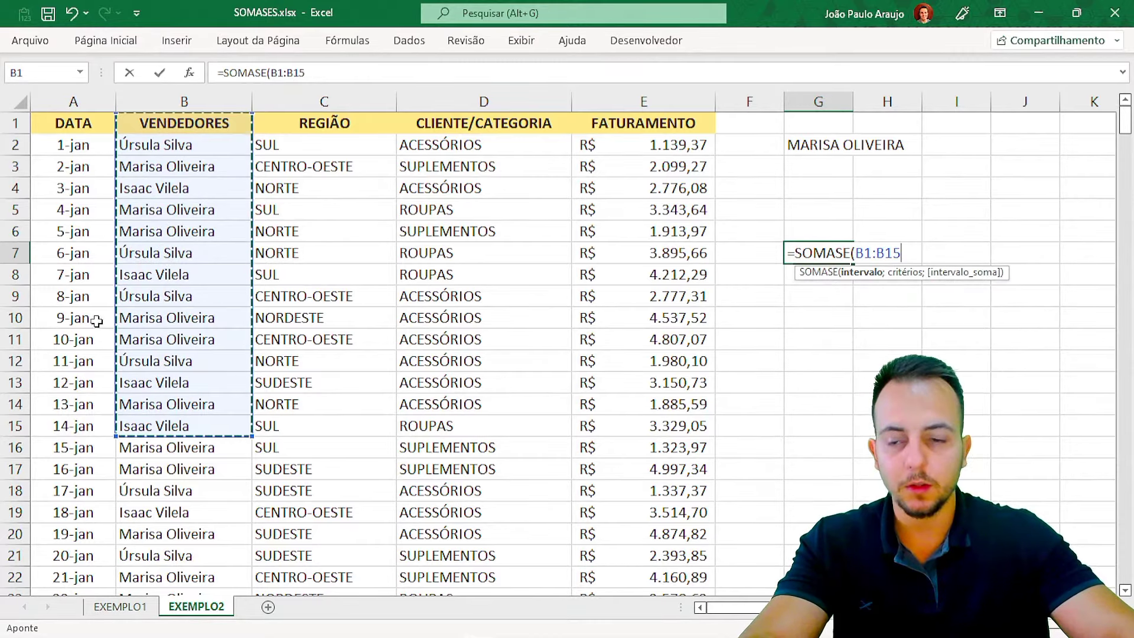
left_click_drag(84, 278, 260, 405)
left_click_drag(178, 209, 178, 383)
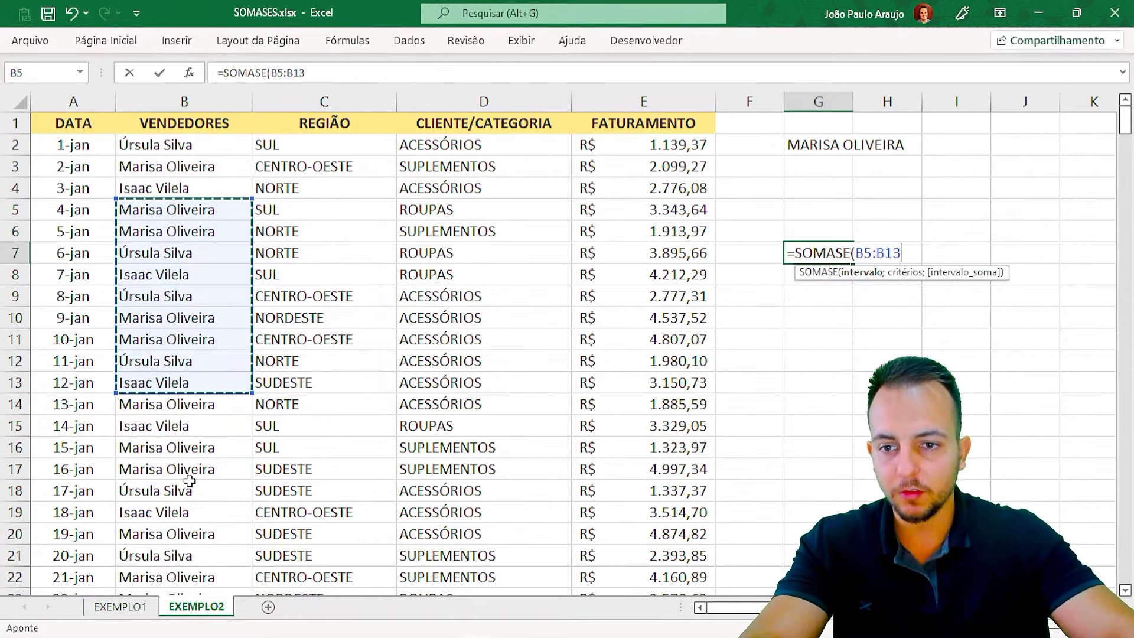
Complete the SOMASE formula in G7 with column B as interval, G2 as criterion and the FATURAMENTO column E as sum range
left_click(185, 101)
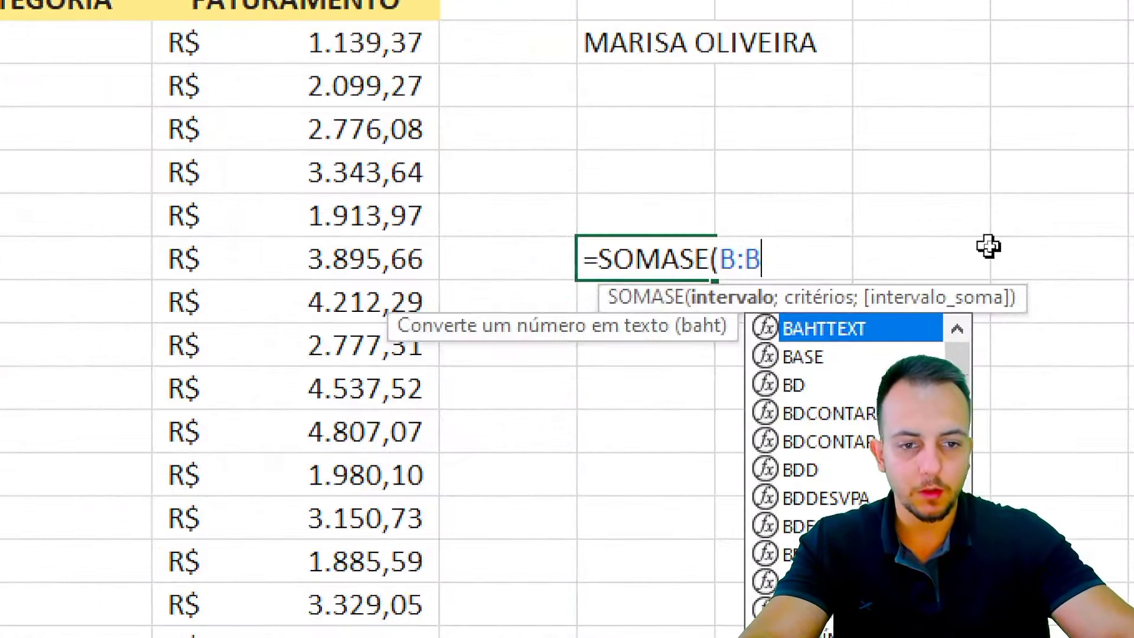
type(";")
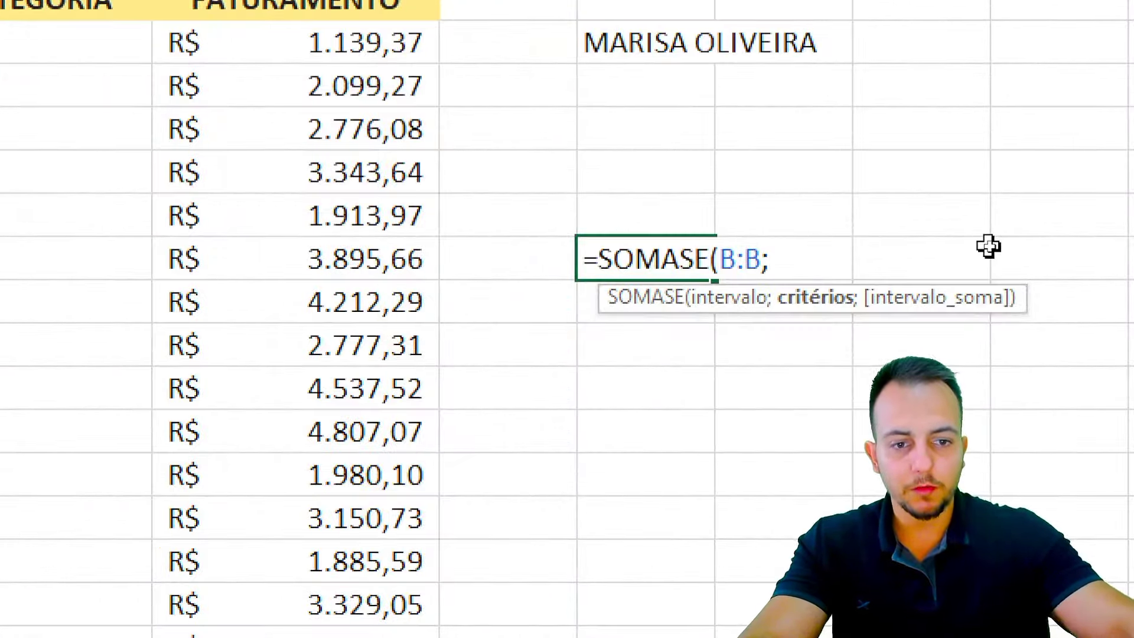
left_click(650, 39)
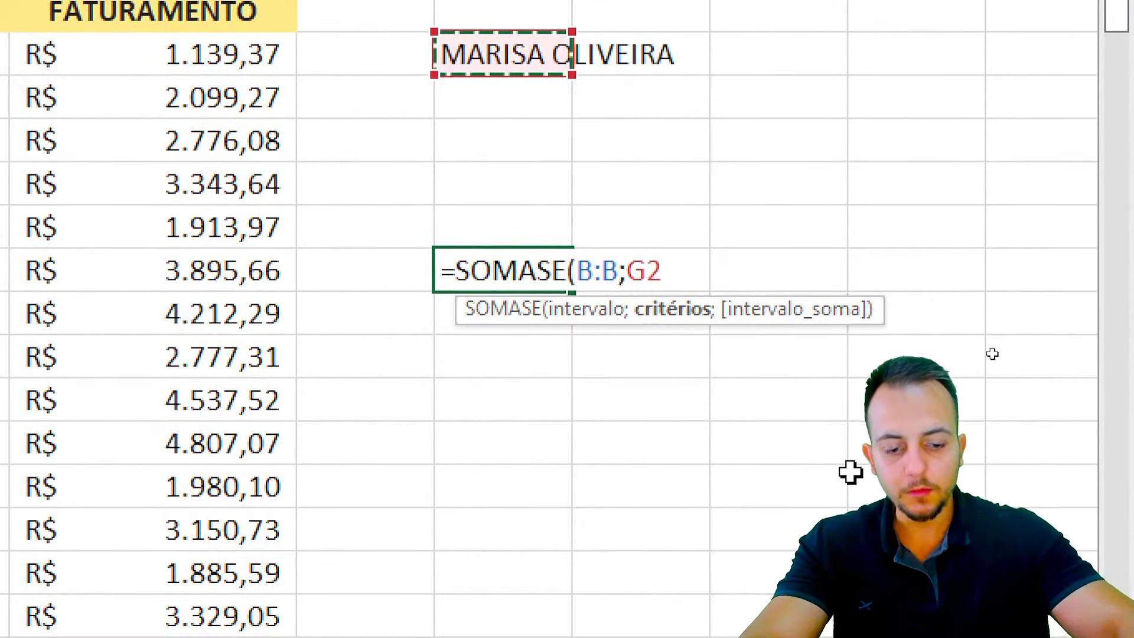
type(";")
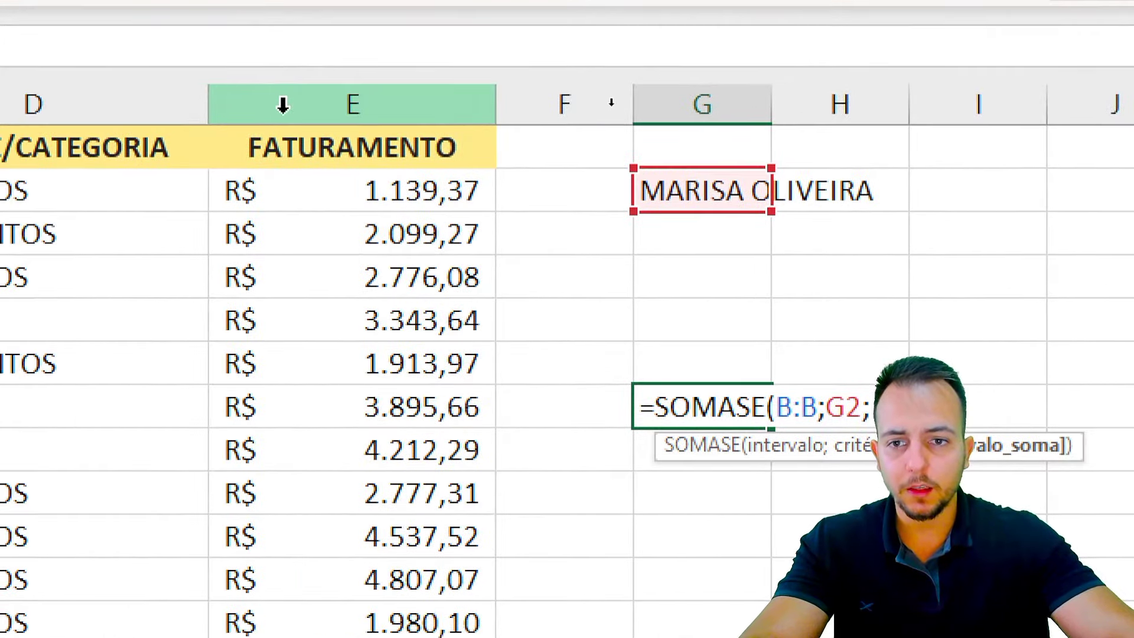
left_click(291, 103)
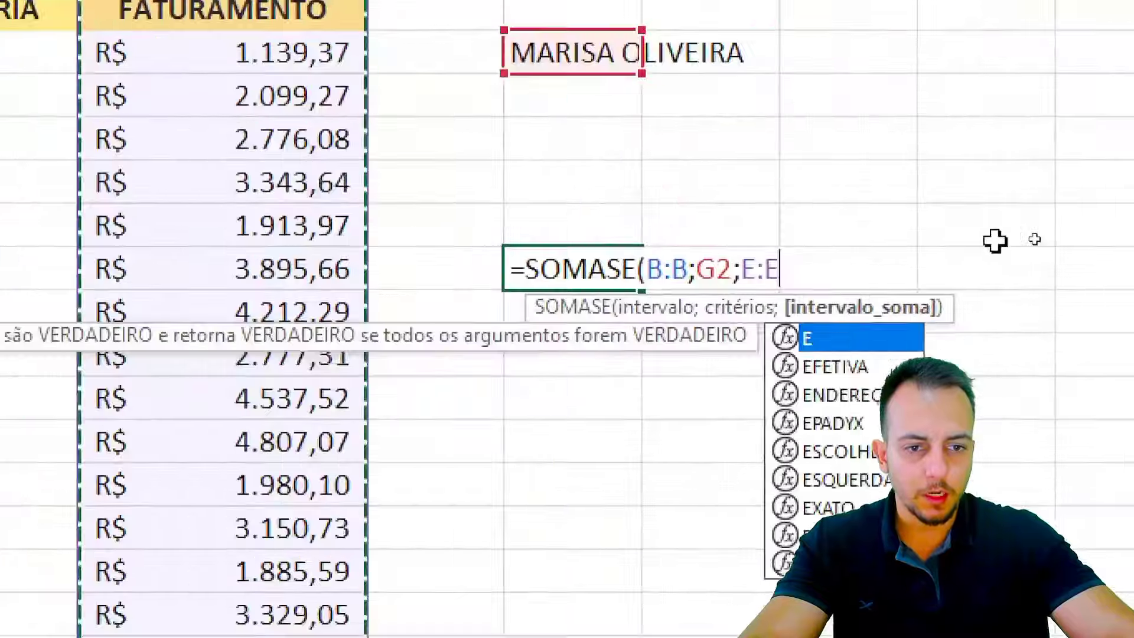
type(")")
key("Return")
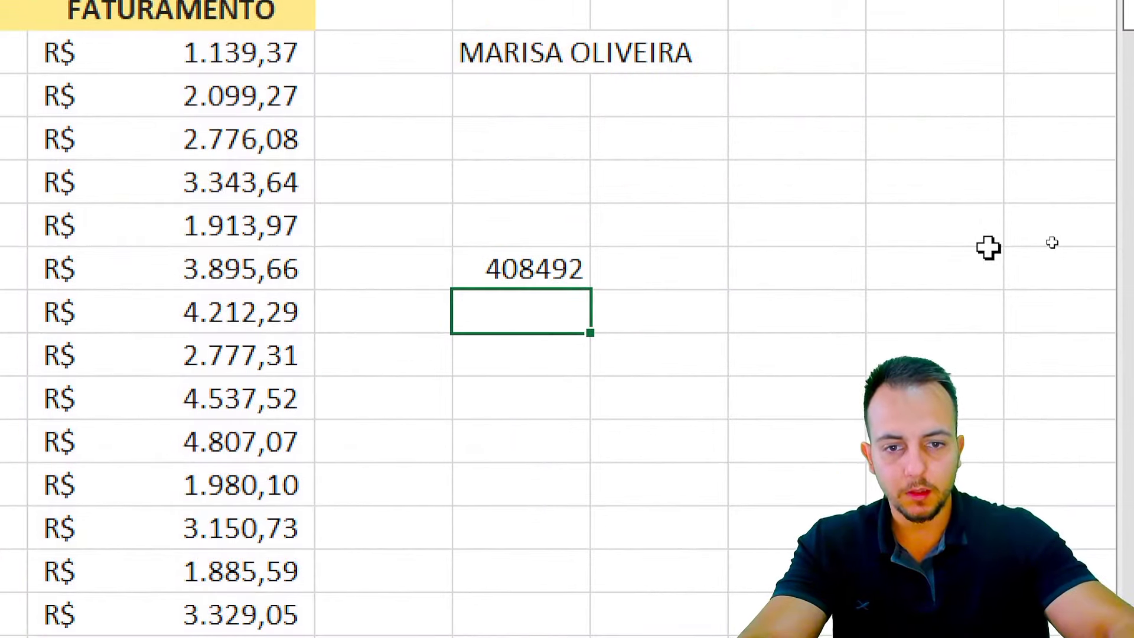
Format cell G7 as bold Brazilian real currency and widen column G
right_click(541, 260)
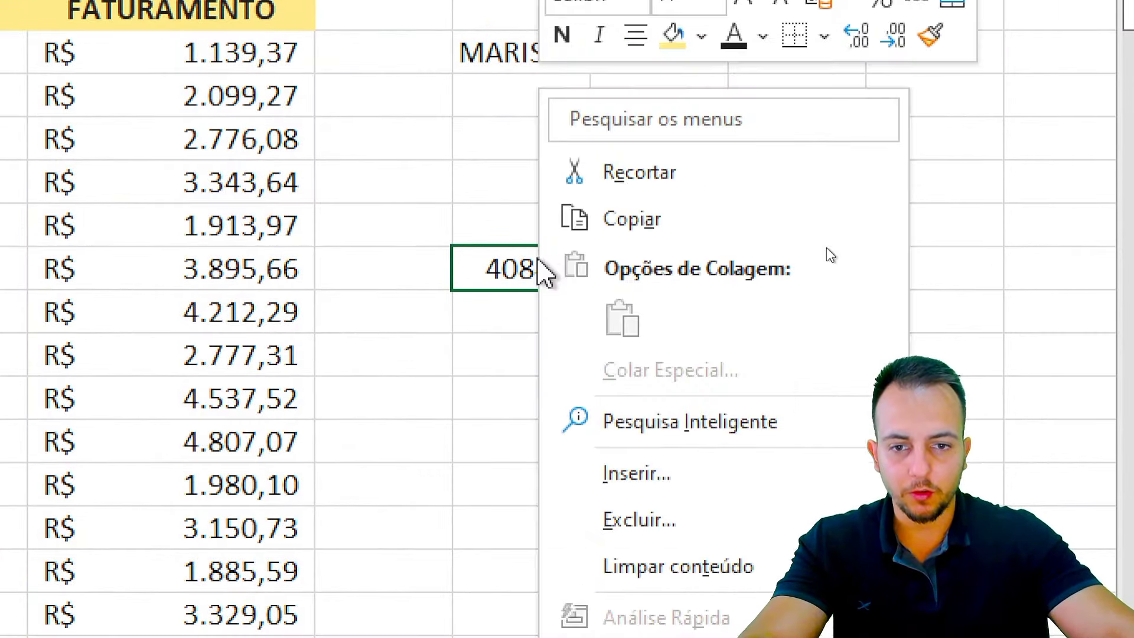
left_click(818, 8)
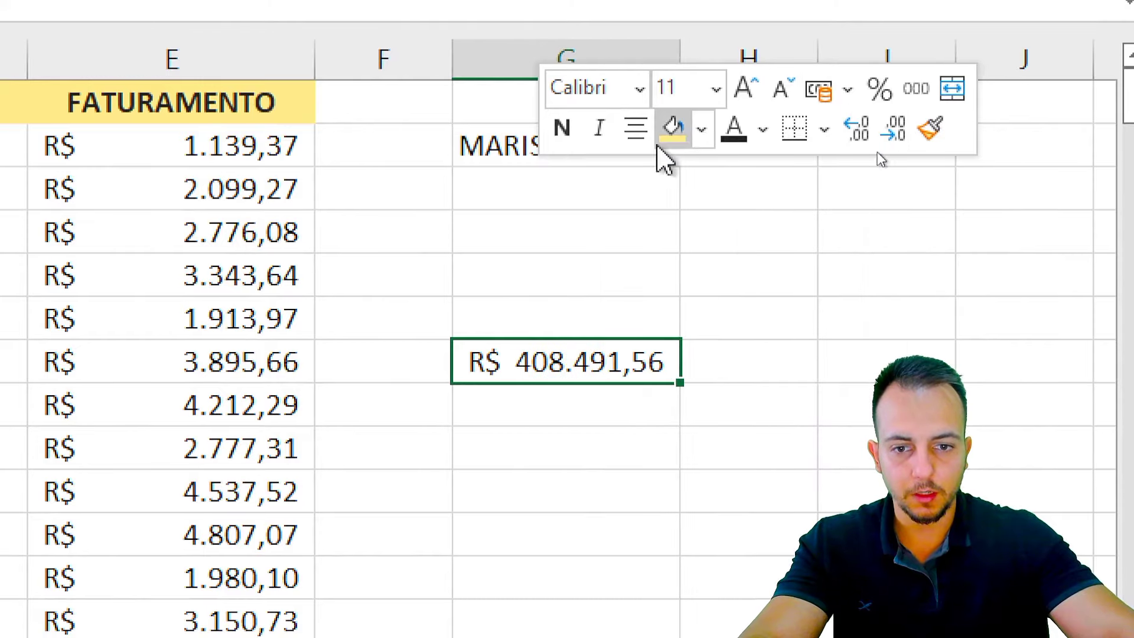
left_click(685, 318)
left_click(558, 364)
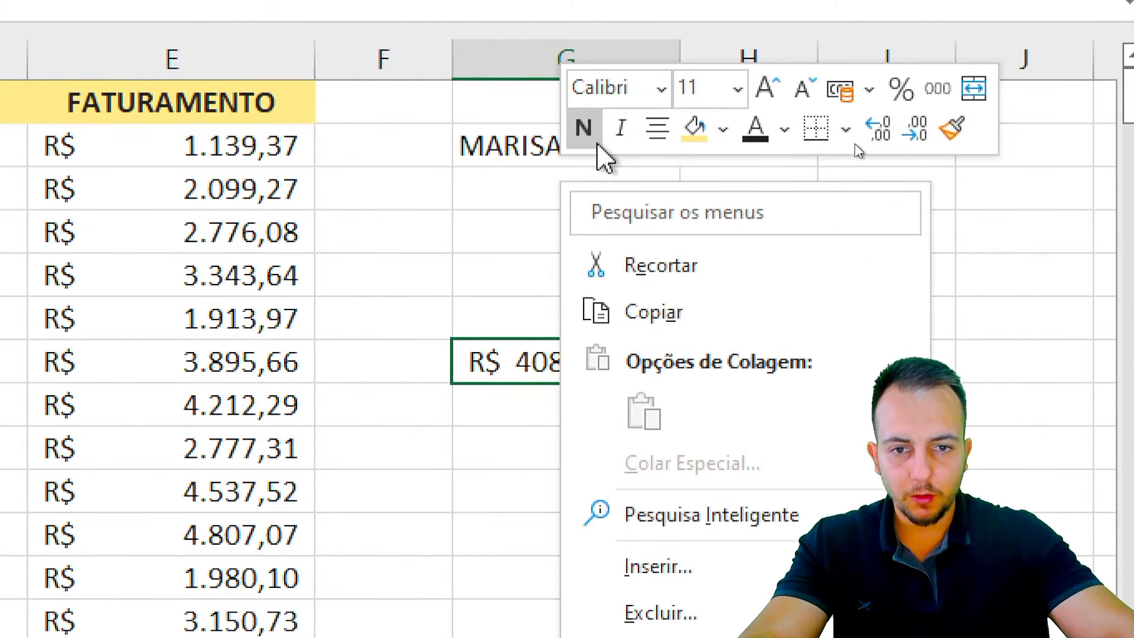
left_click(584, 128)
left_click(683, 303)
left_click_drag(680, 59, 739, 81)
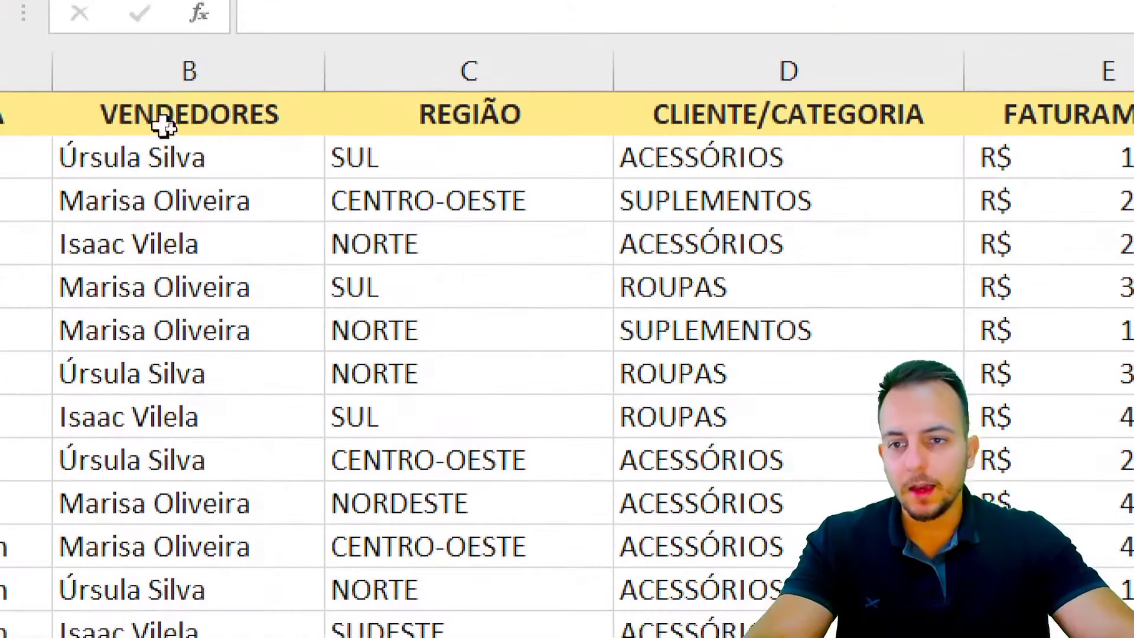
Examine the VENDEDORES and REGIÃO columns, focusing on the 4-jan sale and how its seller pairs with the region SUL
left_click(159, 105)
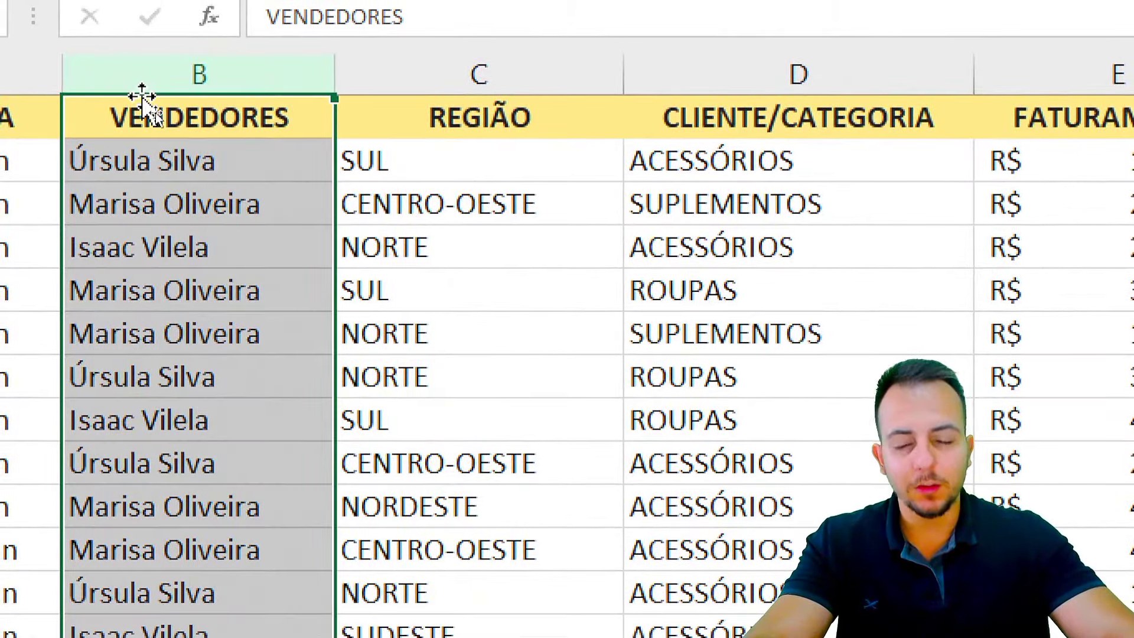
left_click(359, 79)
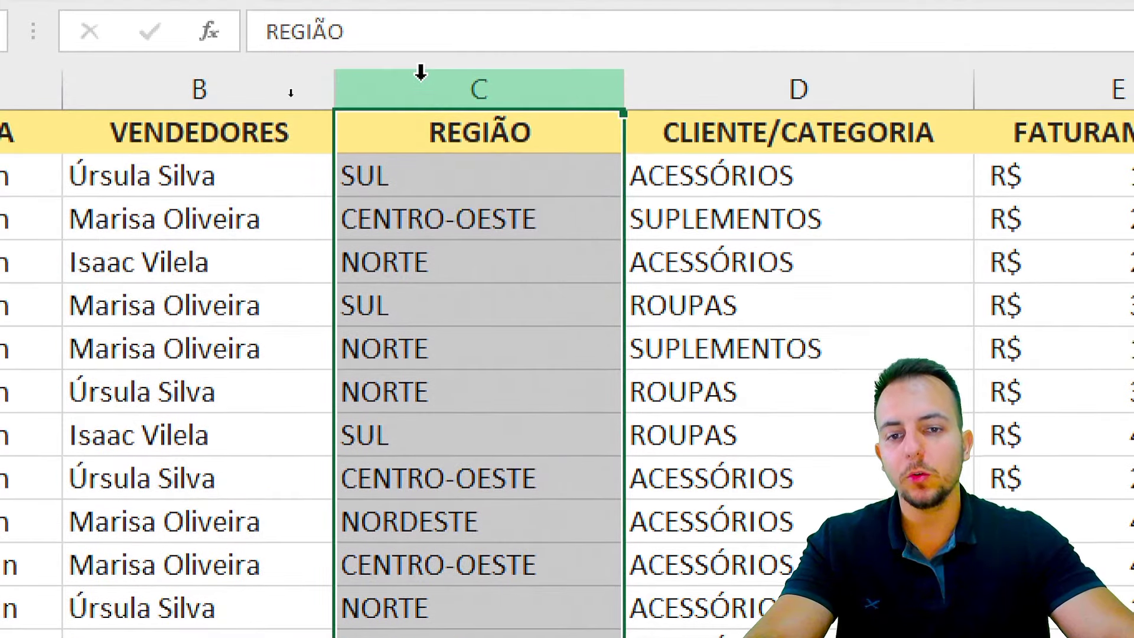
left_click(417, 144)
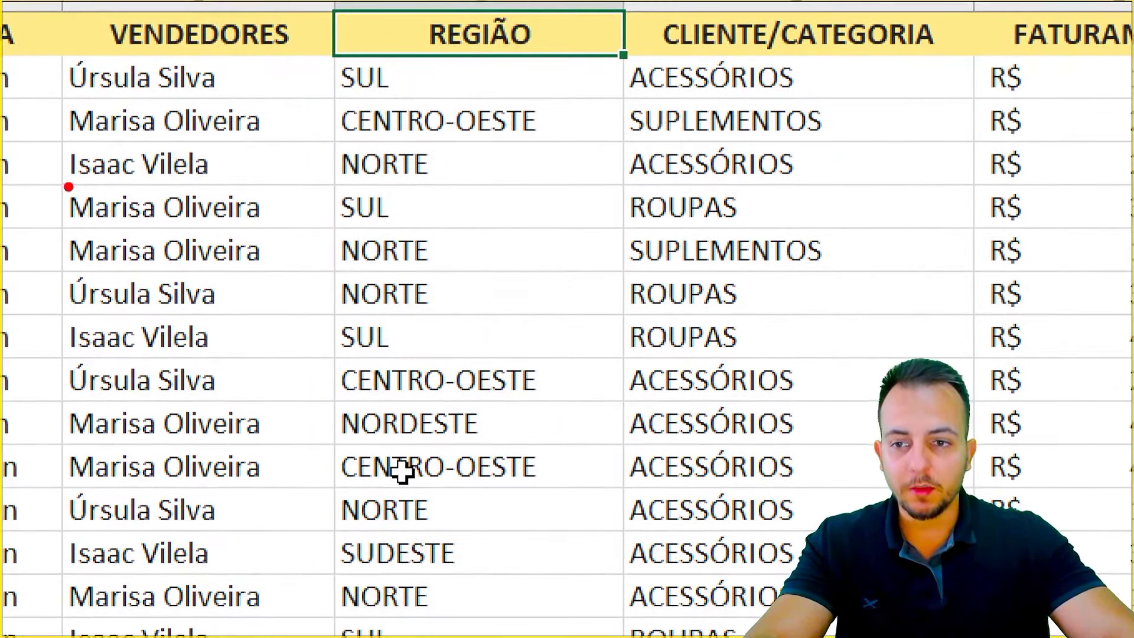
left_click_drag(62, 184, 276, 228)
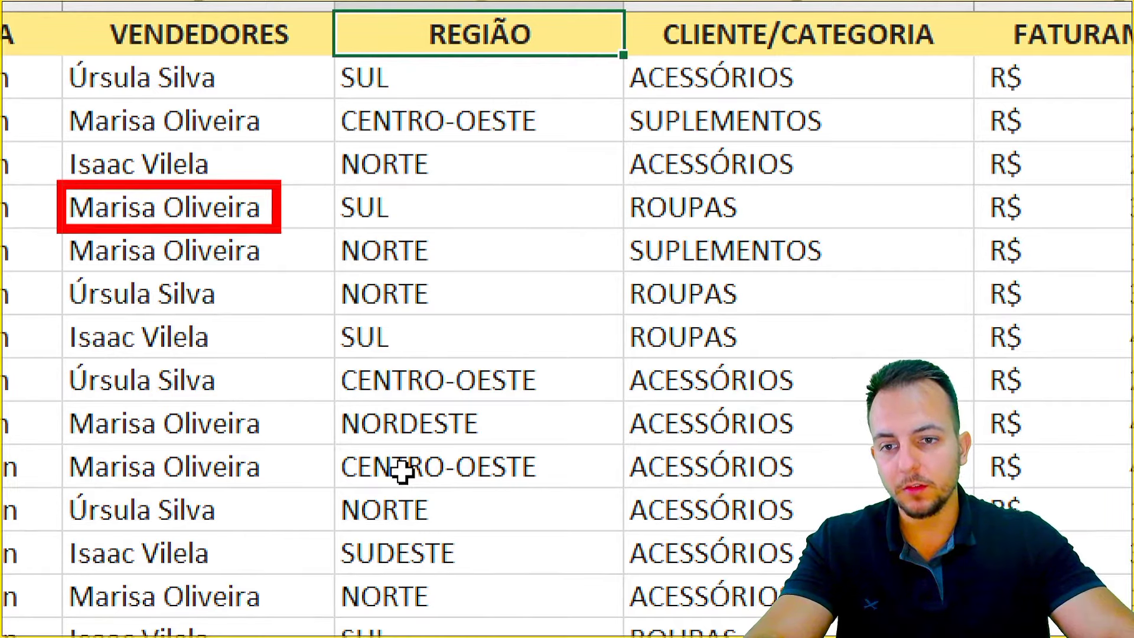
mouse_move(327, 184)
left_mouse_down()
mouse_move(406, 231)
mouse_move(462, 205)
left_mouse_up()
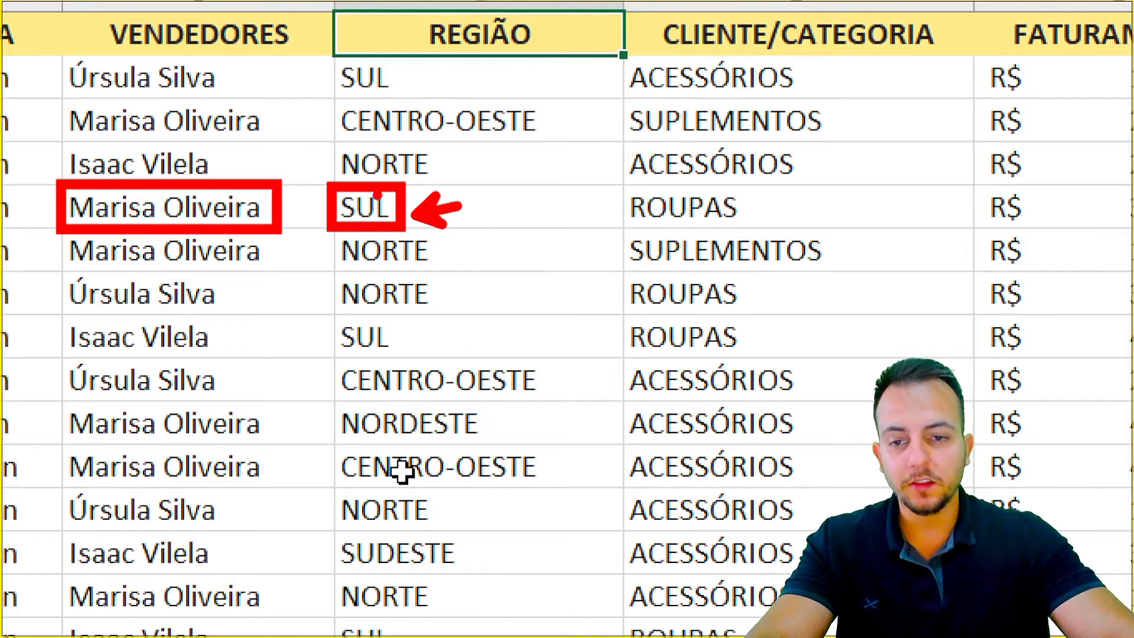
key("ctrl+z")
key("ctrl+z")
key("ctrl+z")
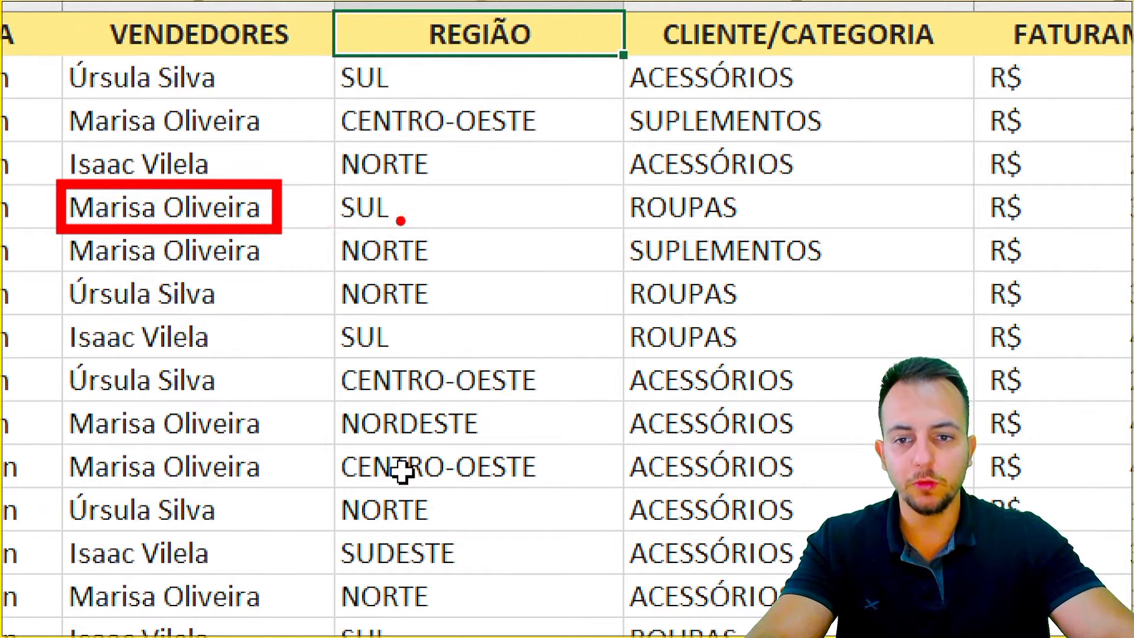
mouse_move(55, 219)
left_mouse_down()
mouse_move(441, 273)
mouse_move(573, 242)
left_mouse_up()
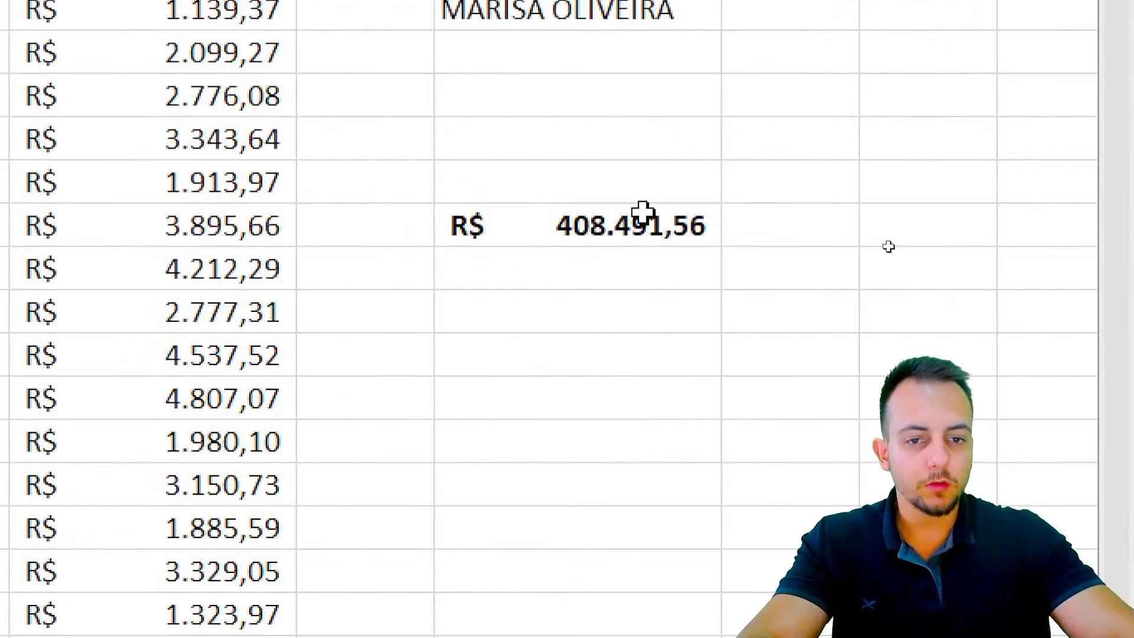
Review the intervalo, critérios and intervalo_soma arguments of the SOMASE formula in G7 to see how many criteria it accepts
double_click(888, 248)
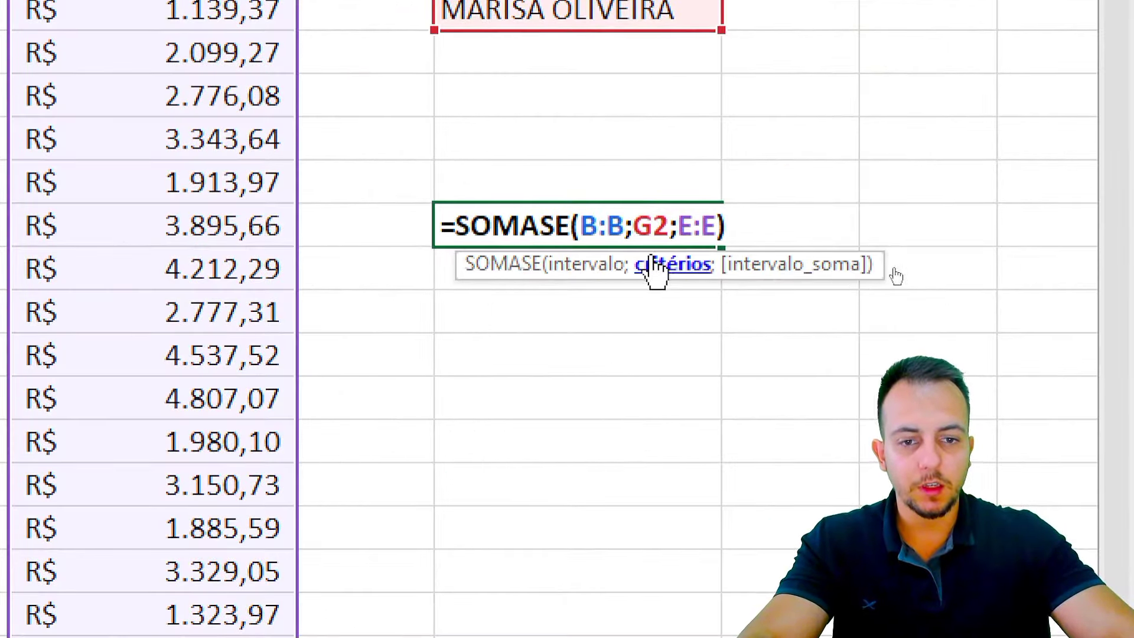
left_click(701, 224)
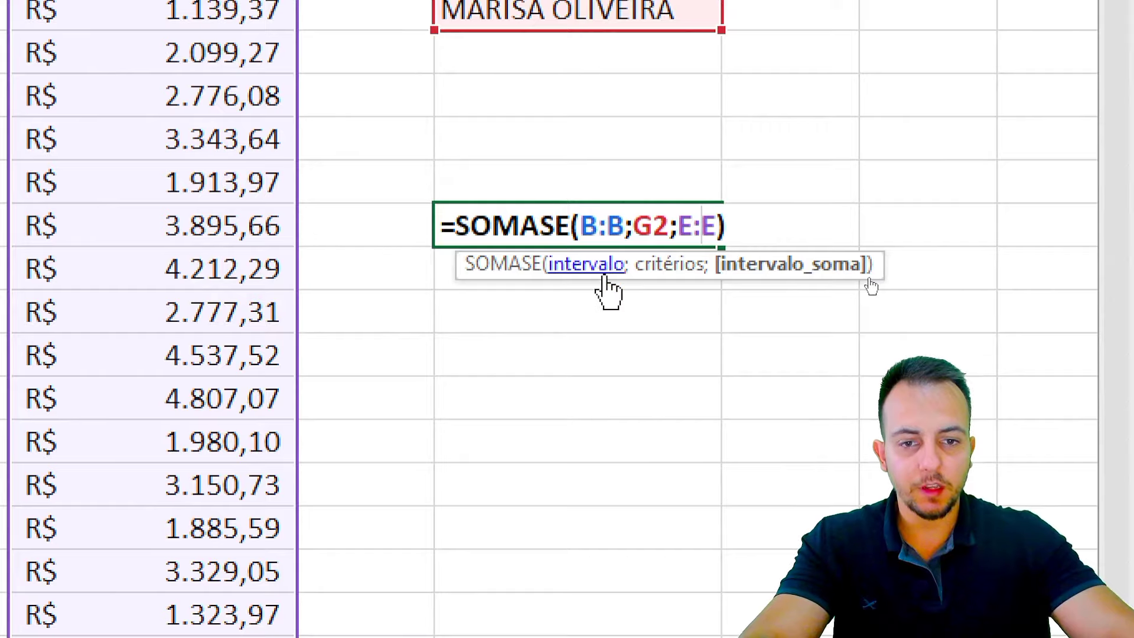
key("ctrl+2")
left_click_drag(585, 292, 522, 390)
left_click_drag(674, 302, 635, 401)
left_click_drag(752, 296, 713, 398)
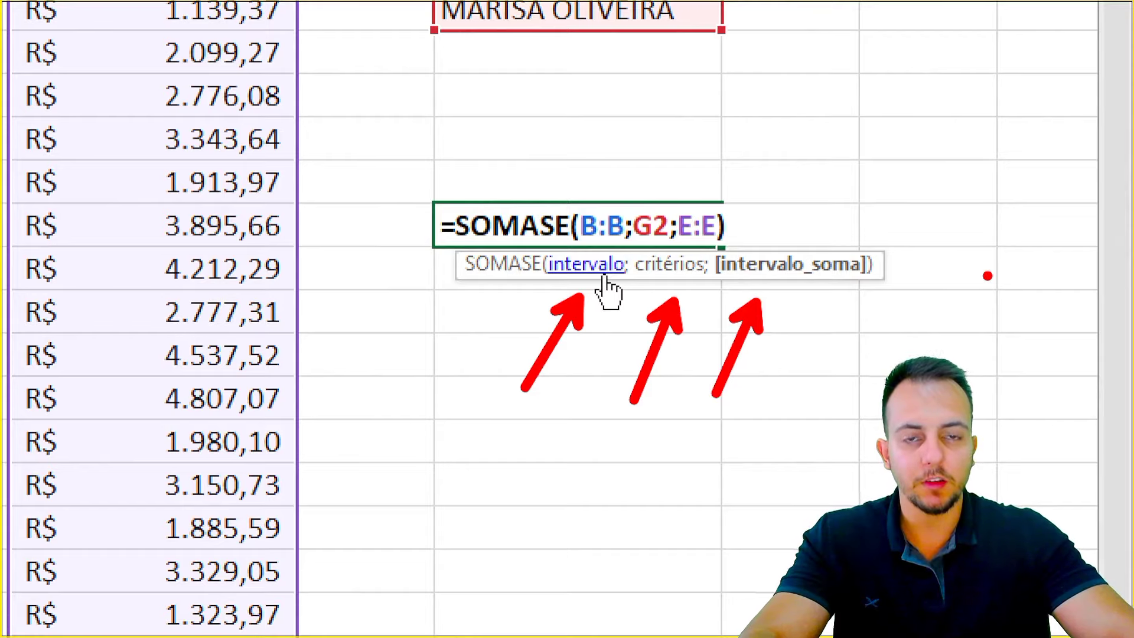
left_click(886, 275)
left_click(916, 270)
left_click(948, 269)
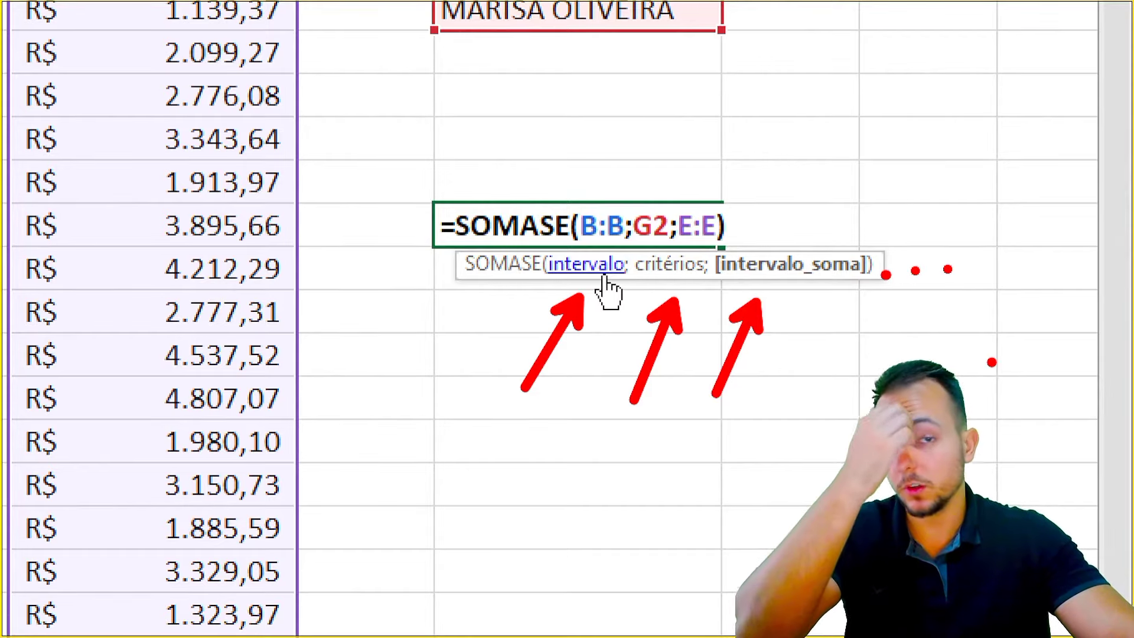
key("Escape")
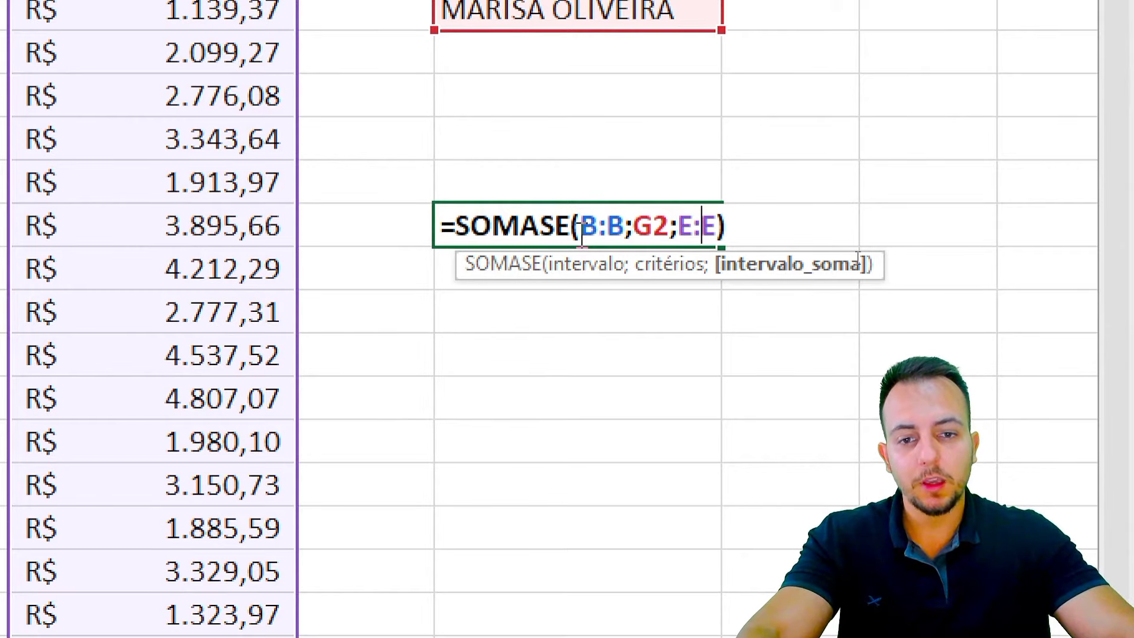
key("ctrl+Return")
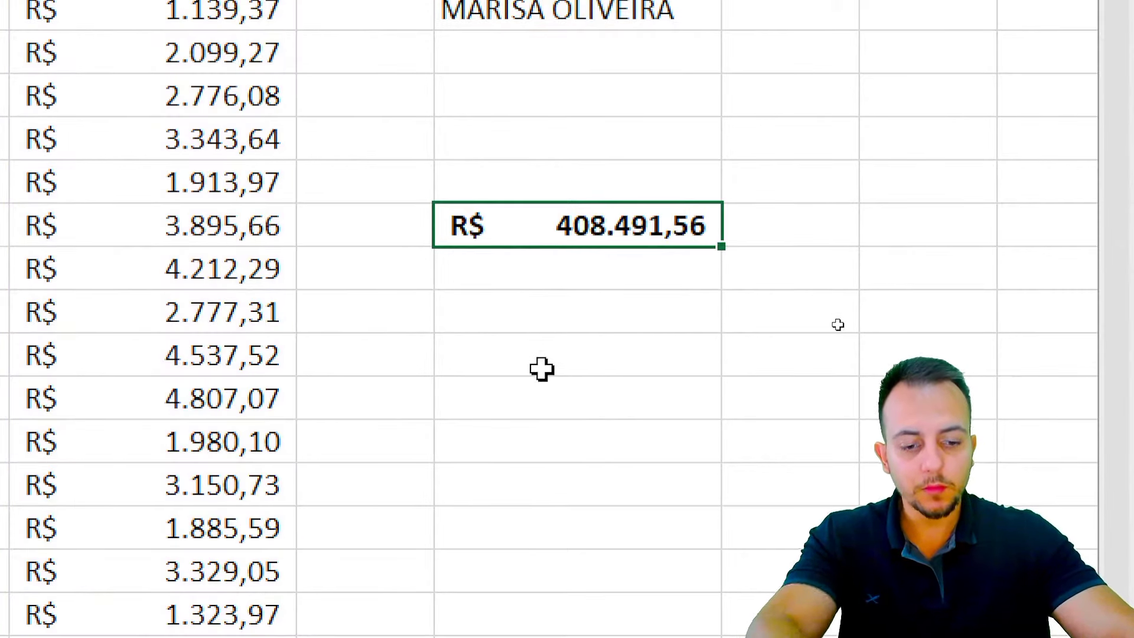
Replace the formula in G7 with a SOMASES formula that uses the FATURAMENTO column E as its sum range
key("Delete")
type("=SOMASE")
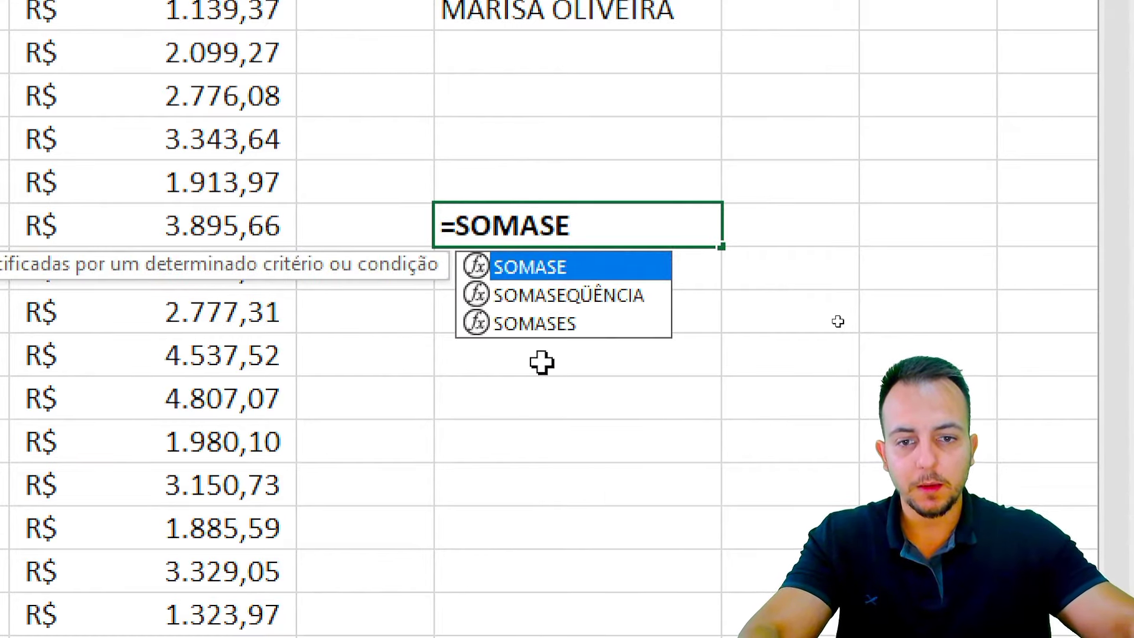
type("S")
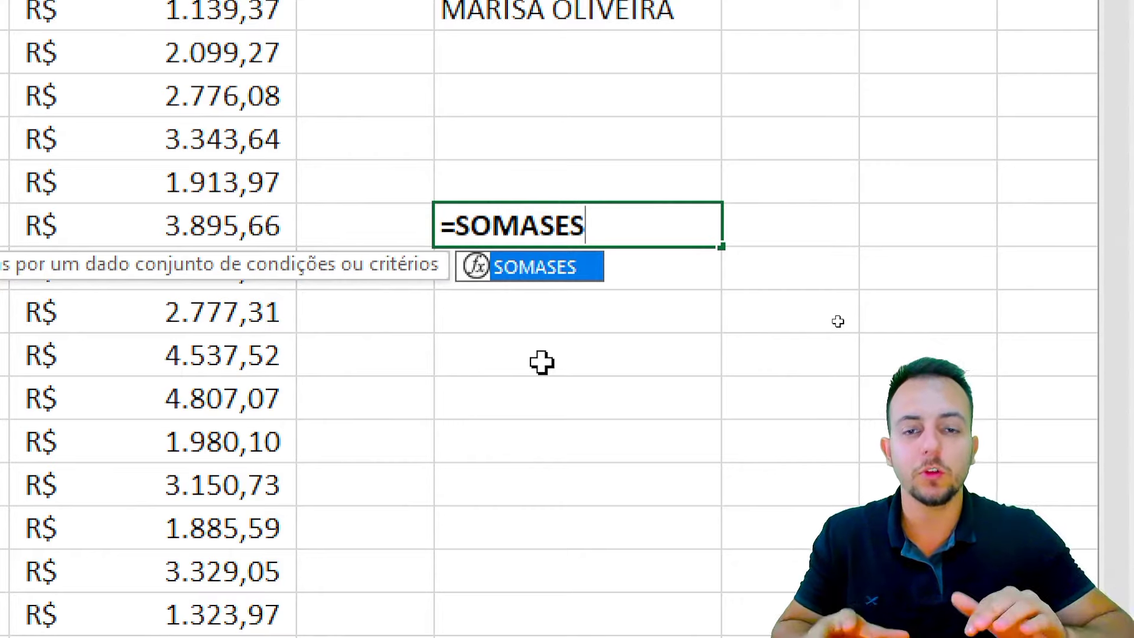
double_click(533, 269)
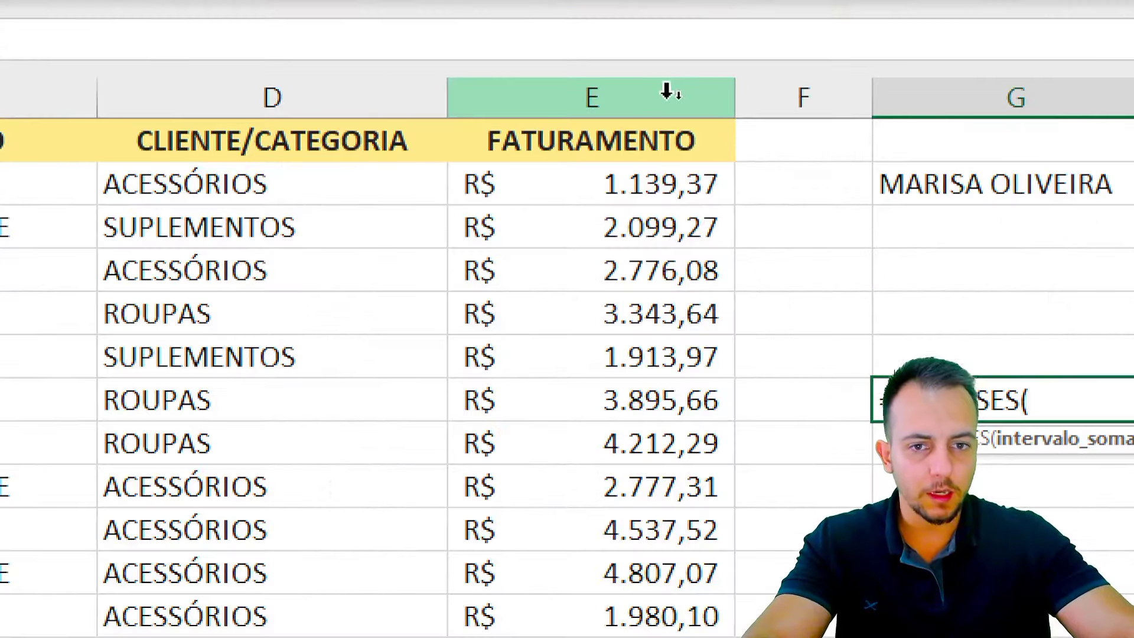
left_click(678, 97)
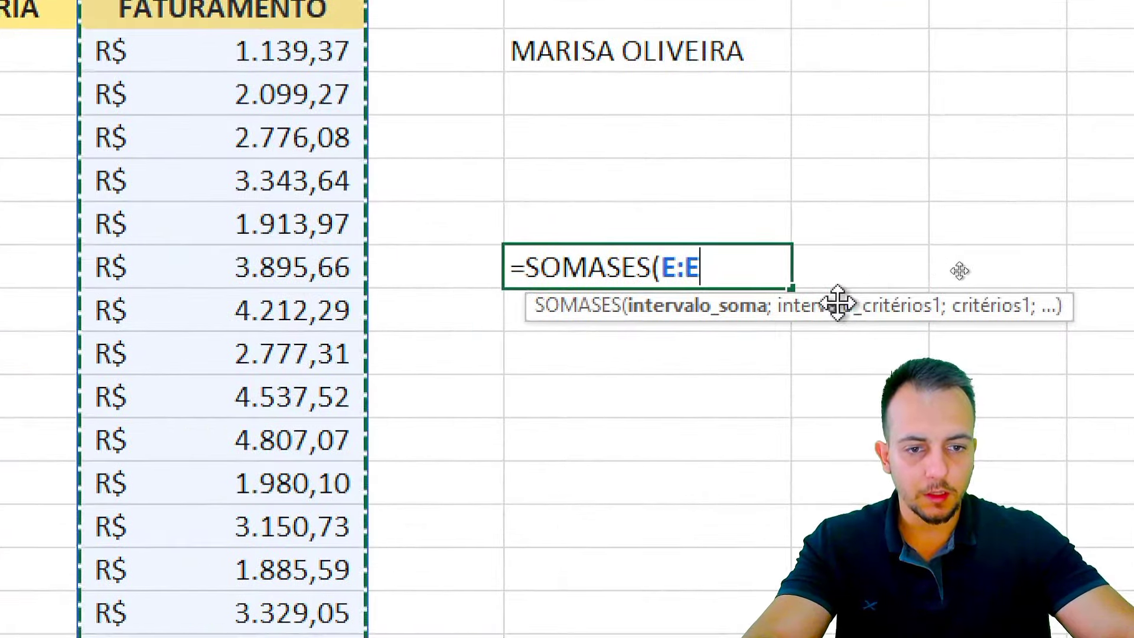
type(";")
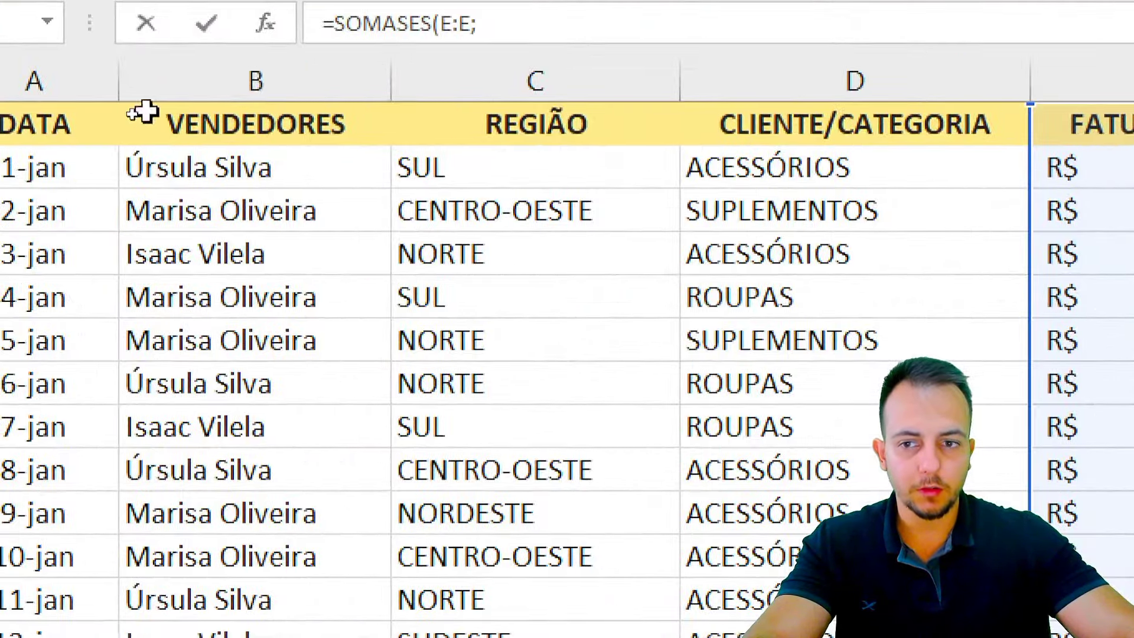
Add the VENDEDORES column B as the first criteria range of the SOMASES formula, with G2 as its criterion
left_click(143, 104)
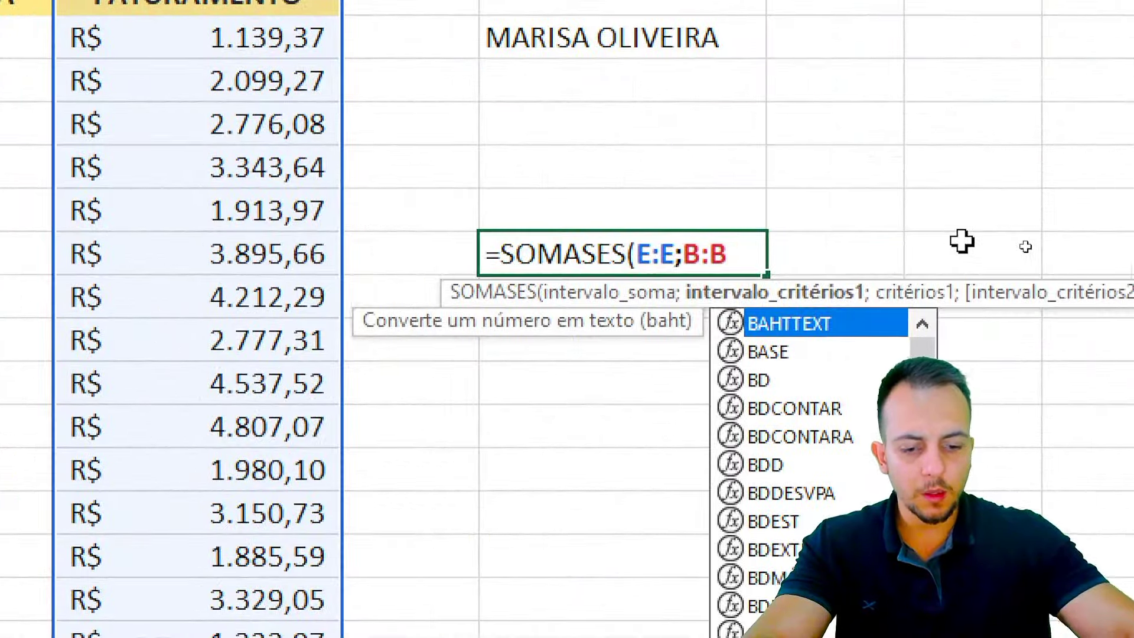
type(";")
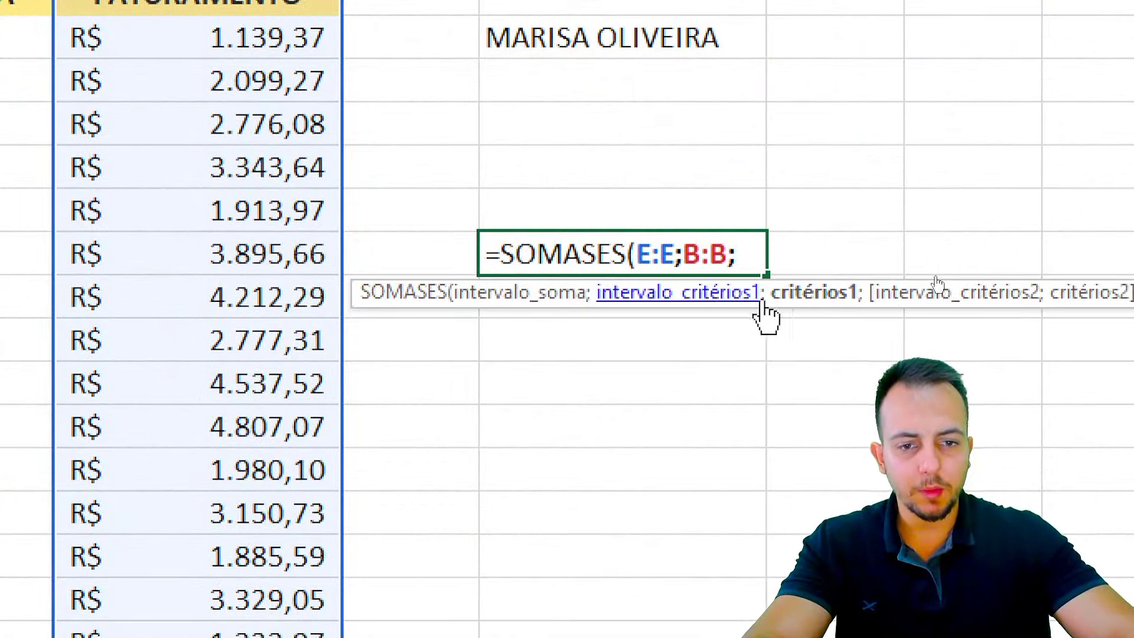
left_click(635, 43)
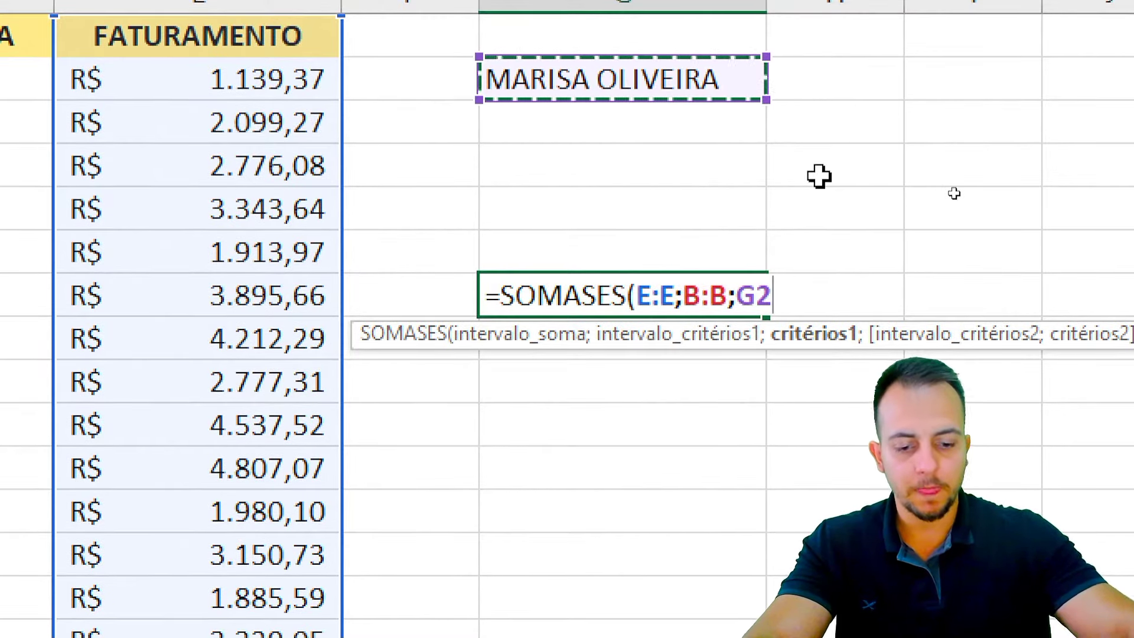
type(";")
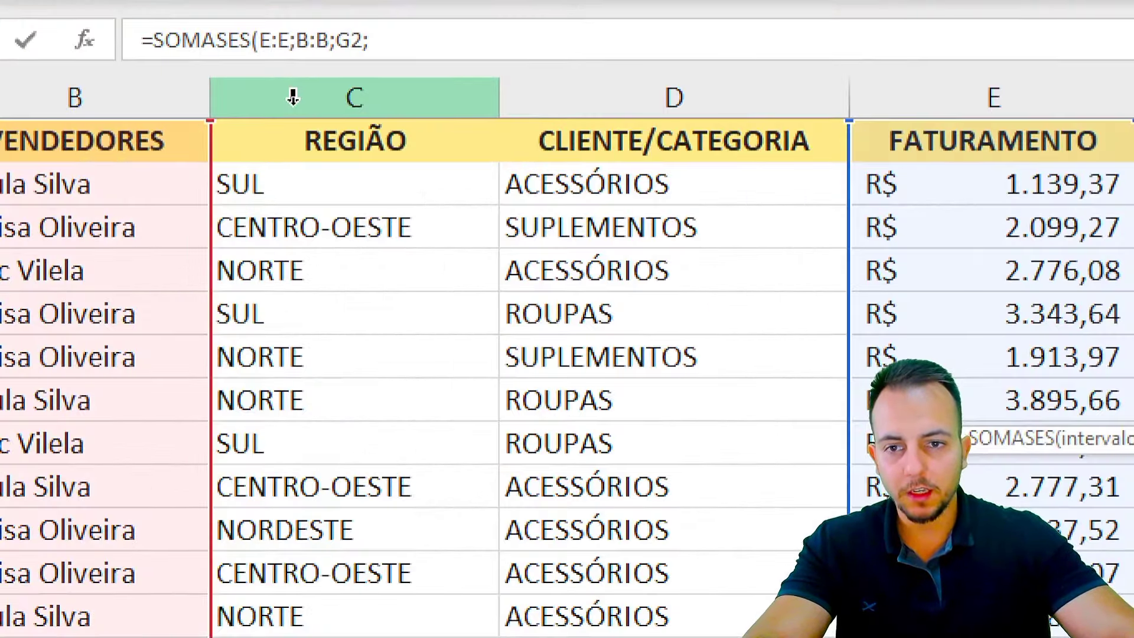
Add the REGIÃO column C as the second criteria range with G3 as its criterion, and complete the SOMASES formula
left_click(293, 98)
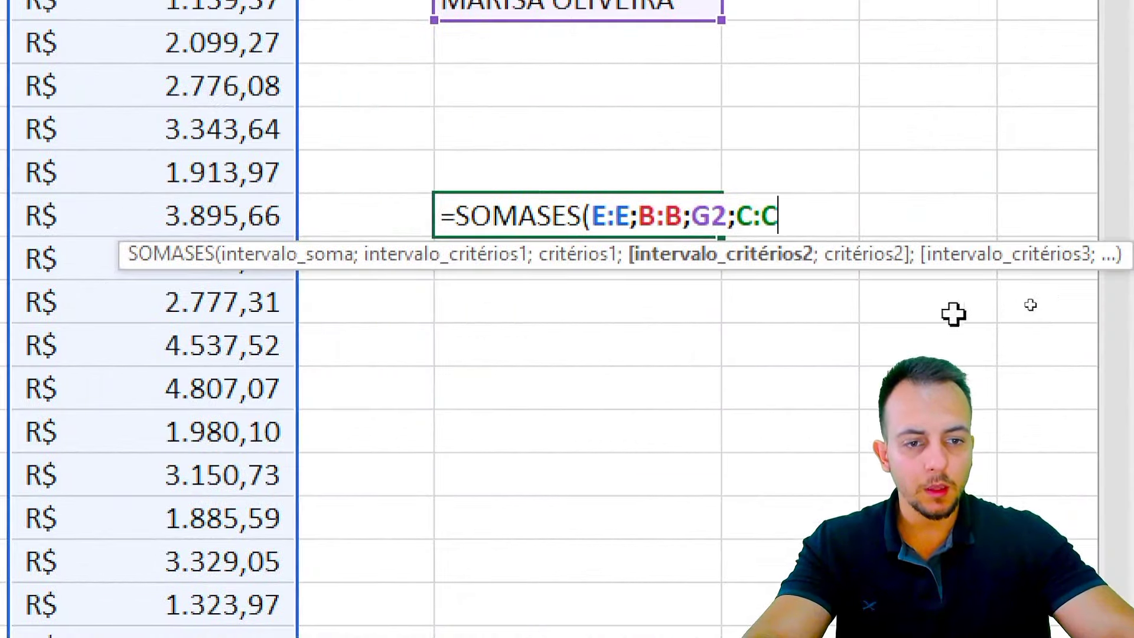
type(";")
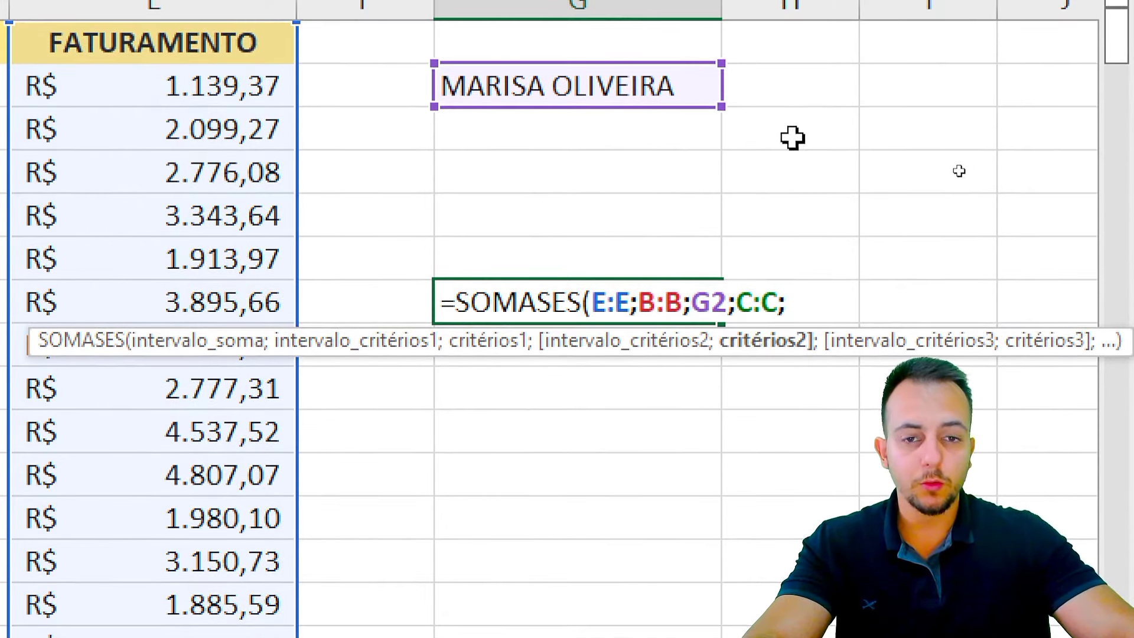
left_click(511, 136)
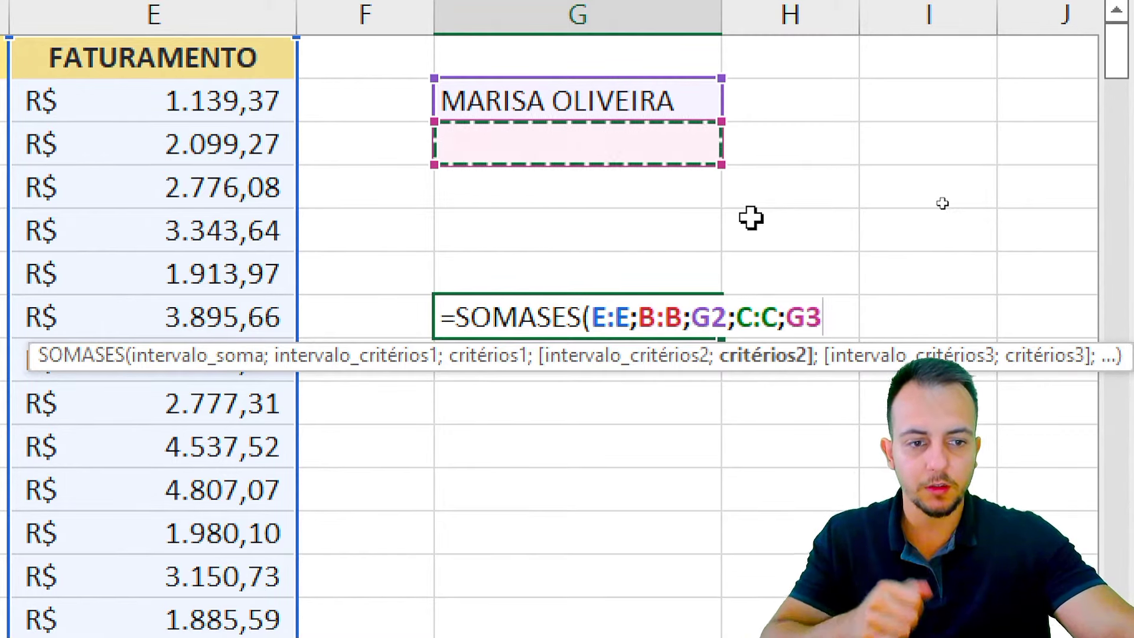
type(")")
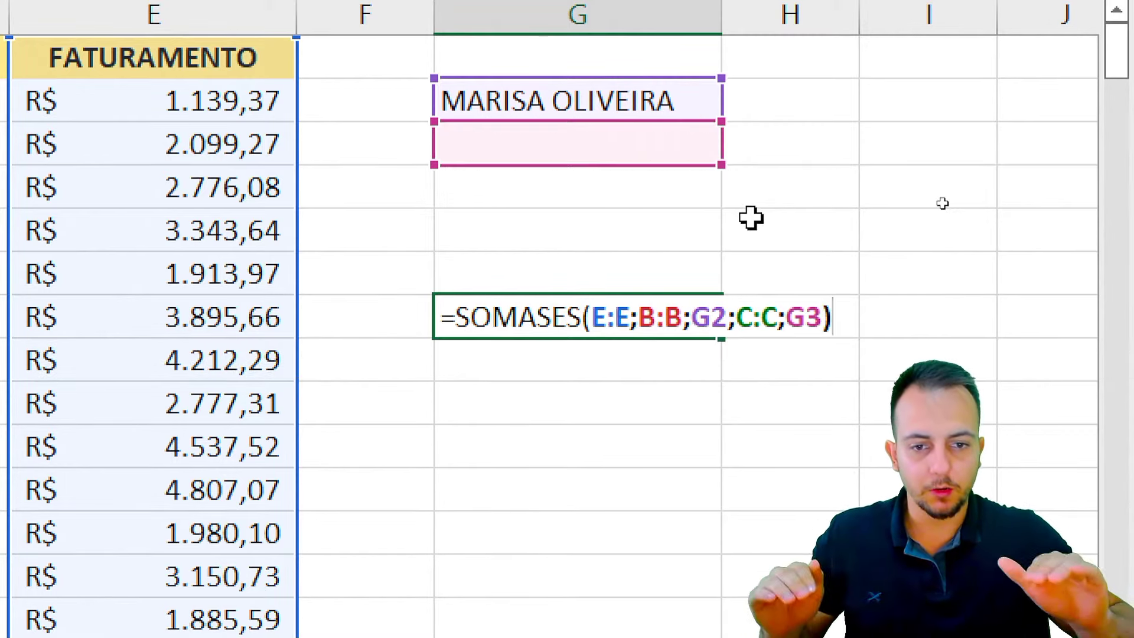
key("Return")
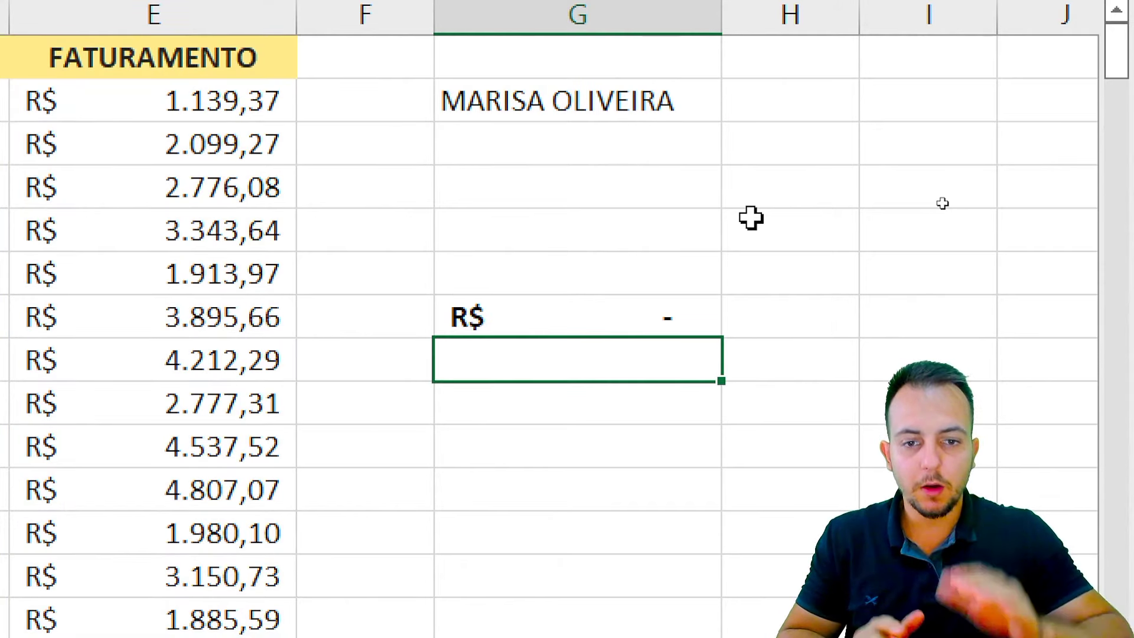
Enter NORTE in G3 as the region criterion
left_click(531, 149)
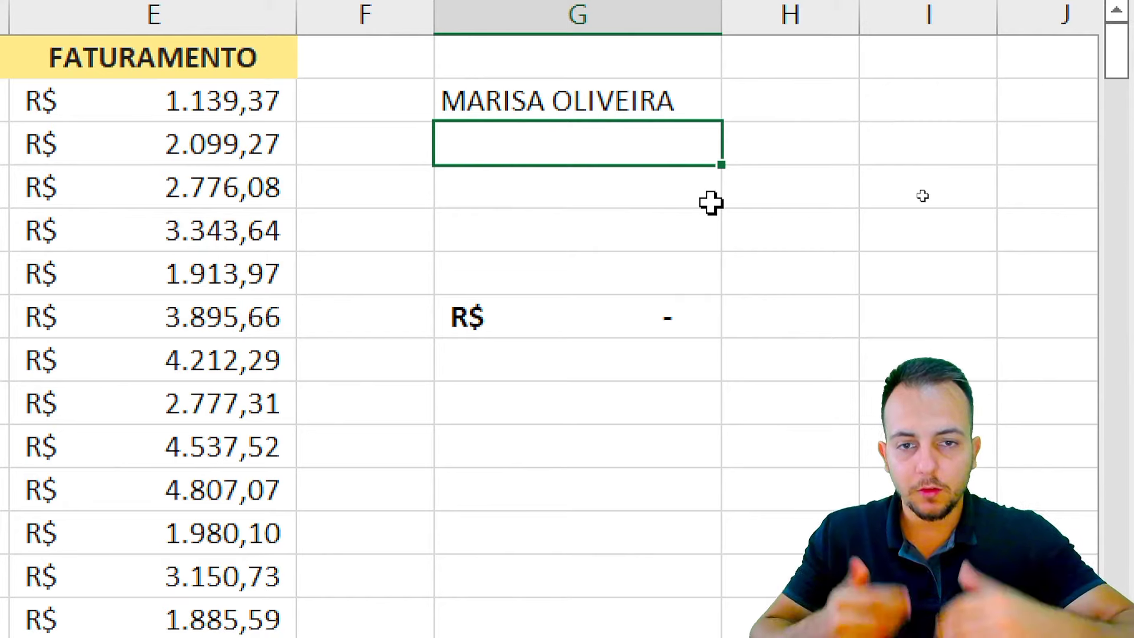
type("NORTE")
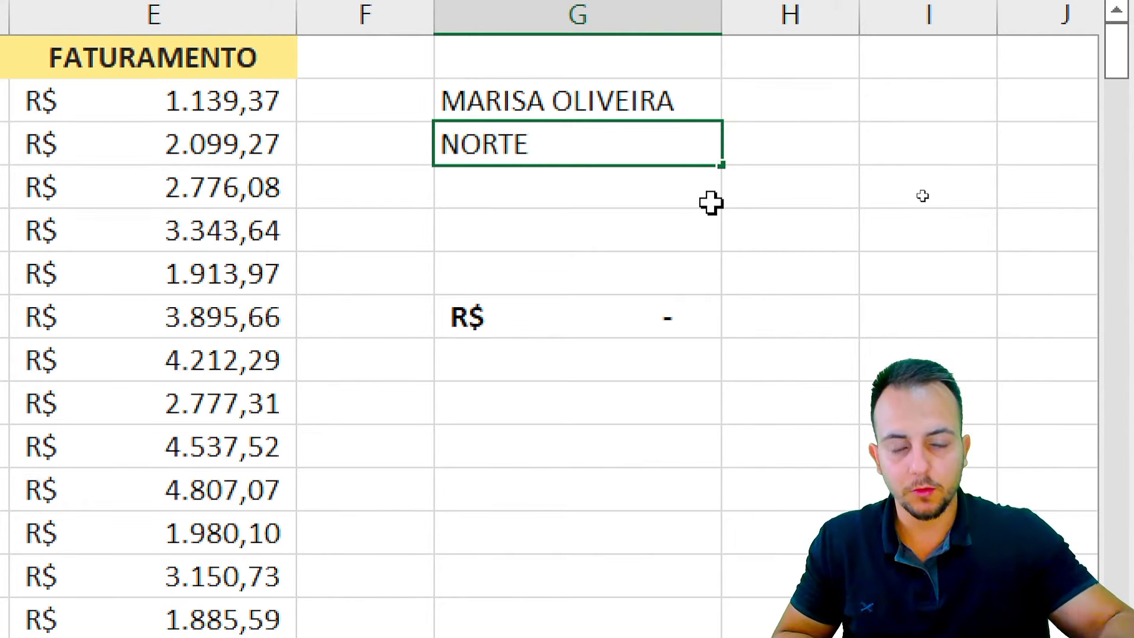
key("Return")
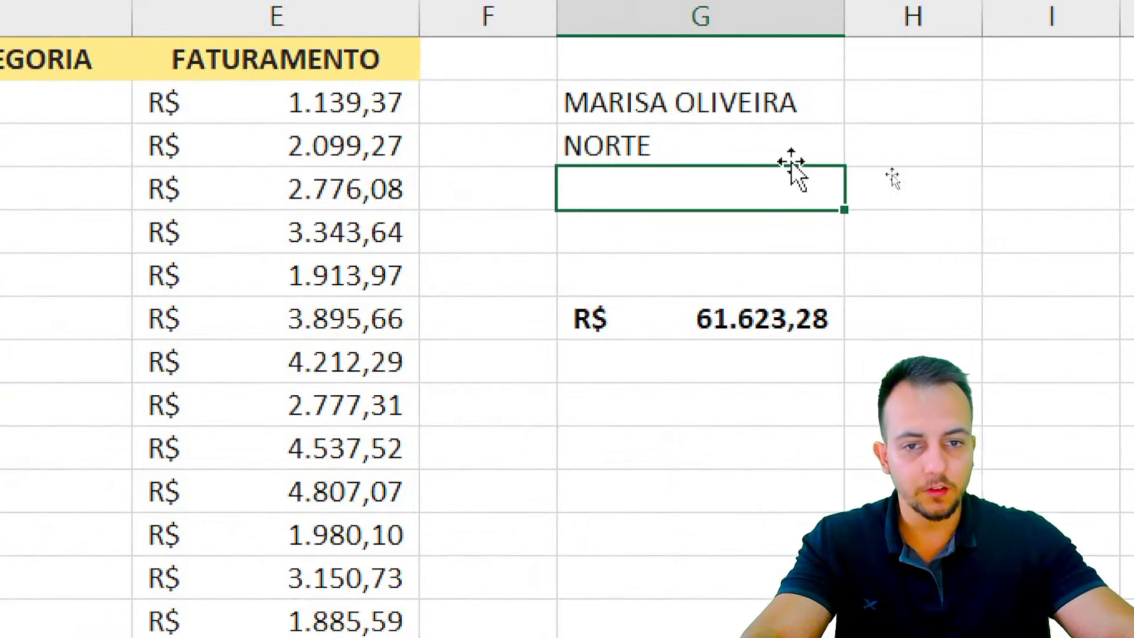
Change the region criterion in G3 to NORDESTE
left_click(920, 173)
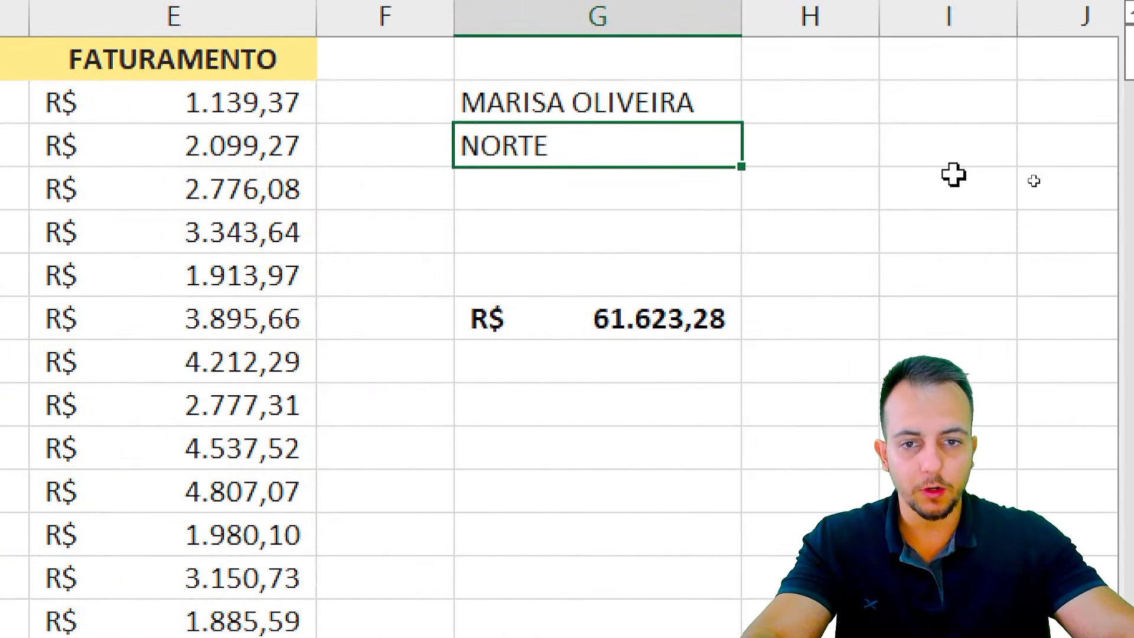
type("NORDESTE")
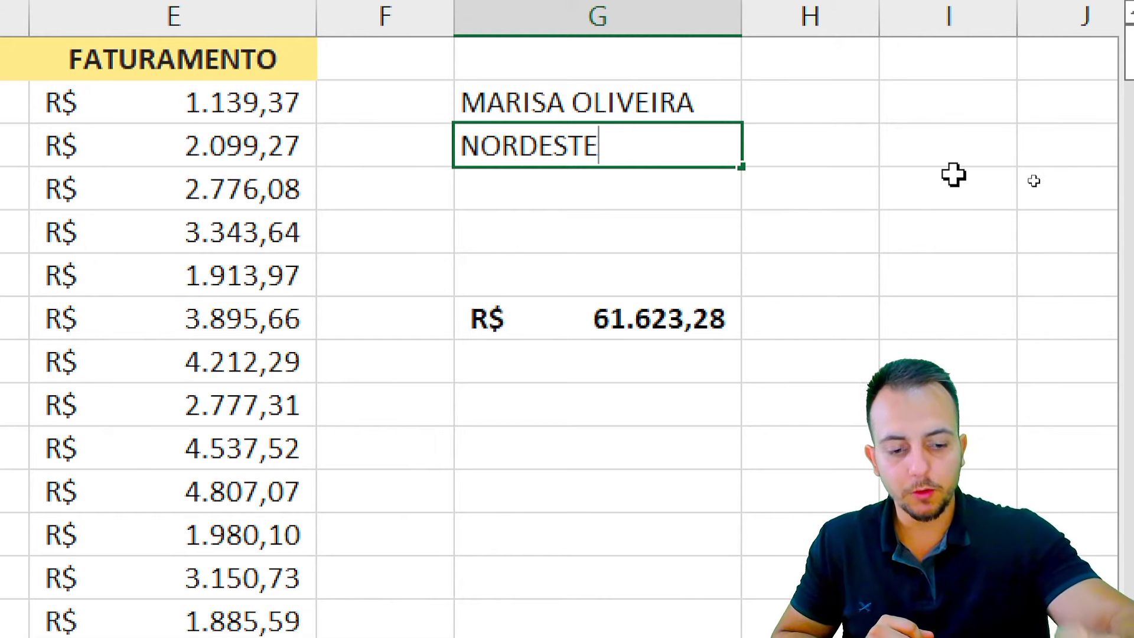
key("Return")
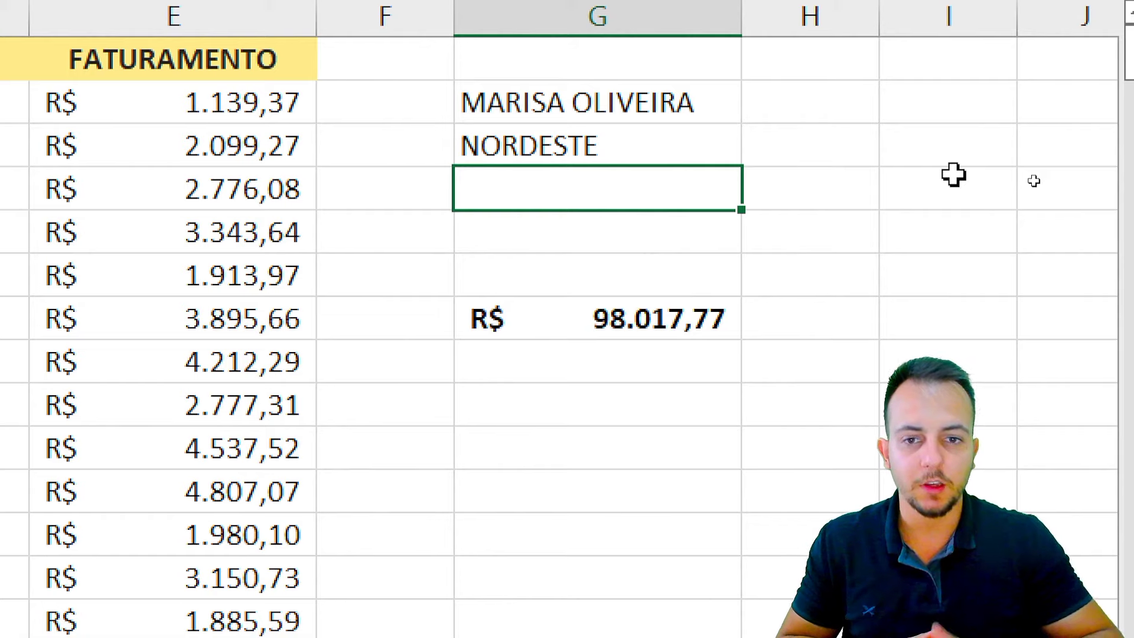
Review the seller and region criteria and the CLIENTE/CATEGORIA column, and enter ROUPAS in G4 as the category criterion
left_click(551, 110)
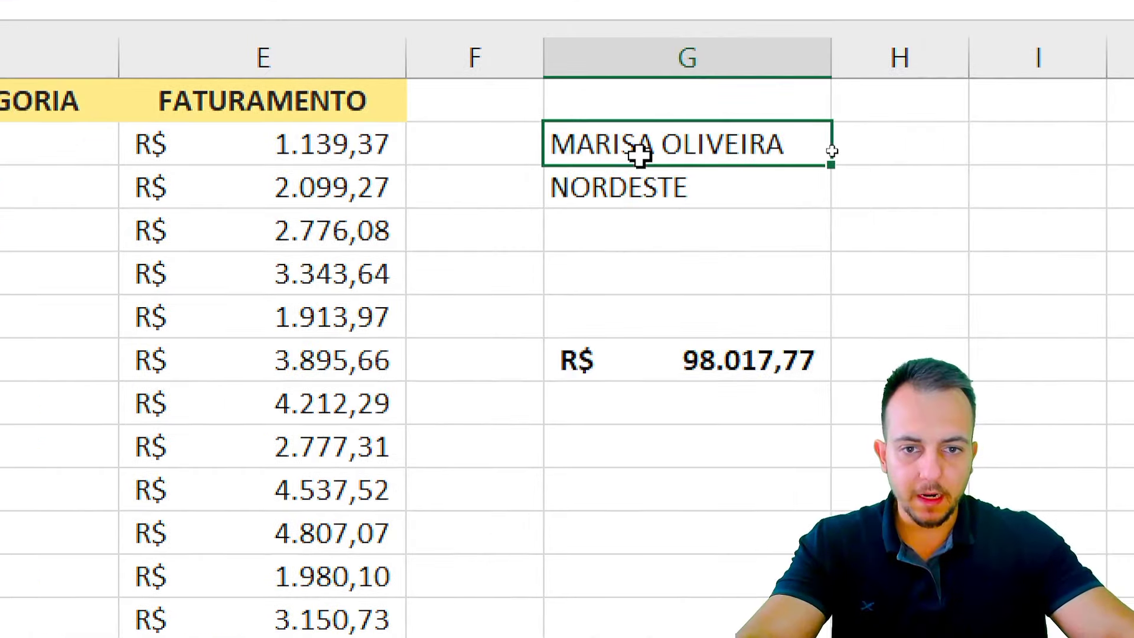
left_click(616, 185)
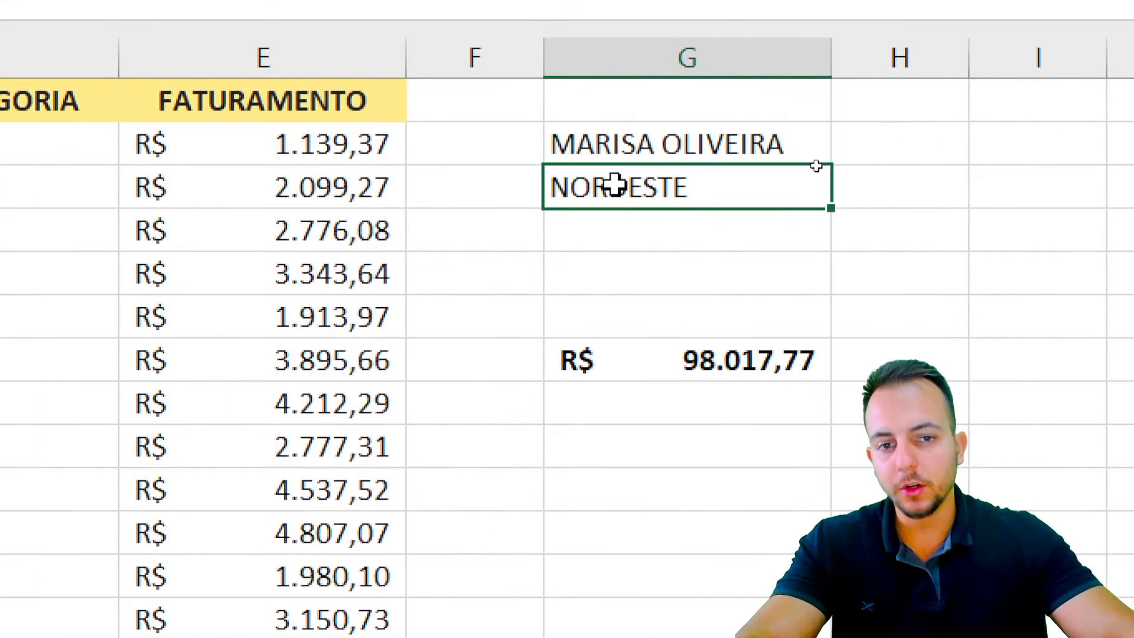
left_click(576, 233)
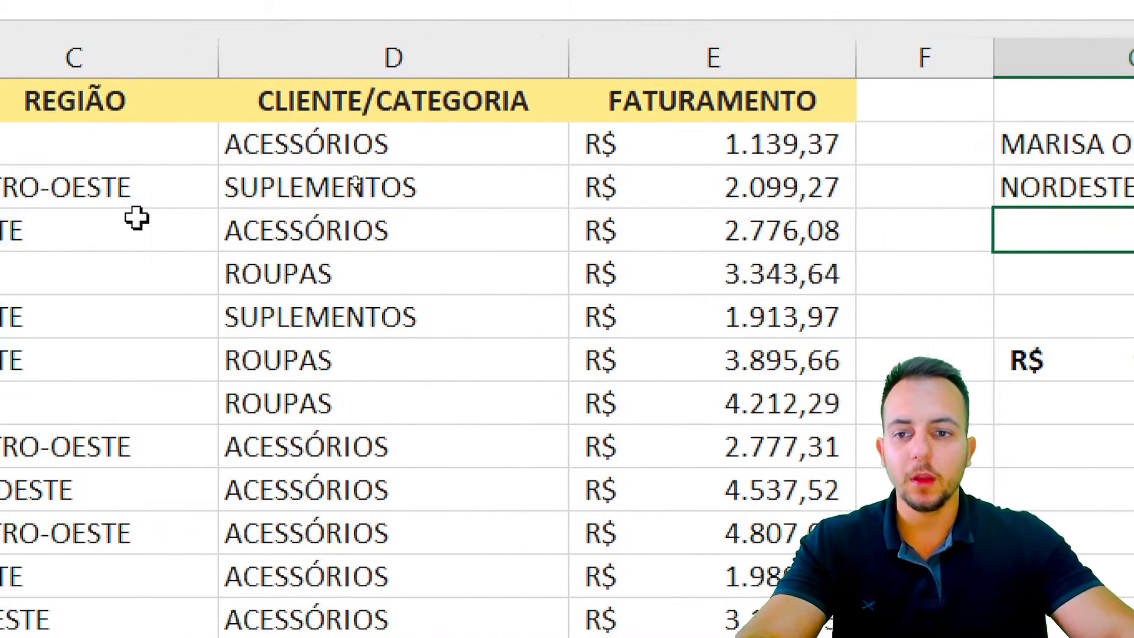
left_click(440, 70)
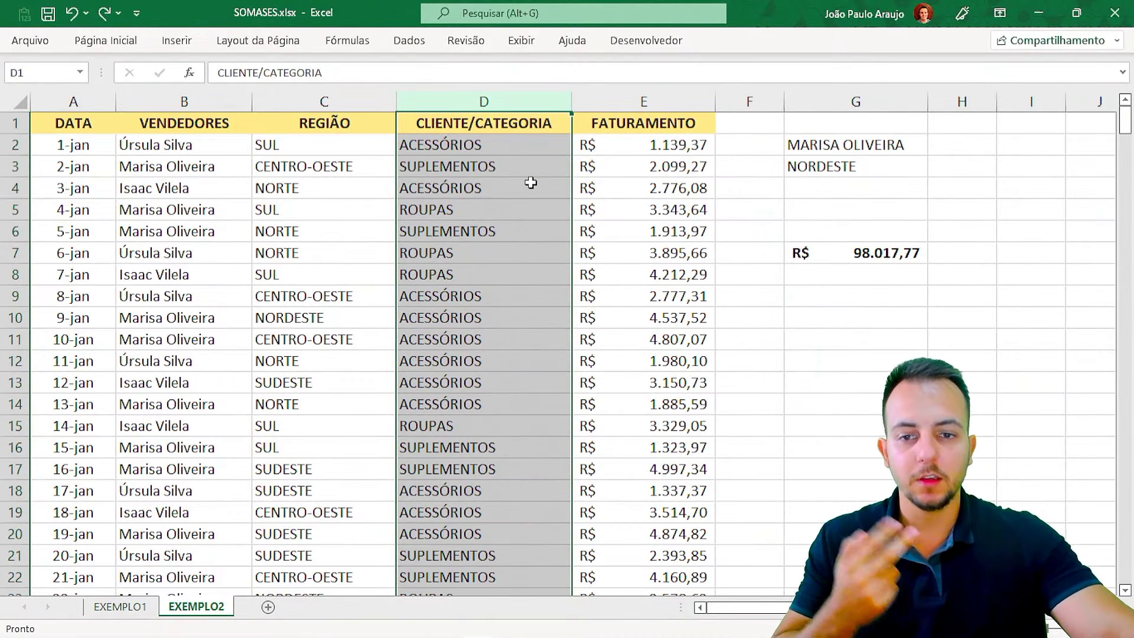
left_click(840, 185)
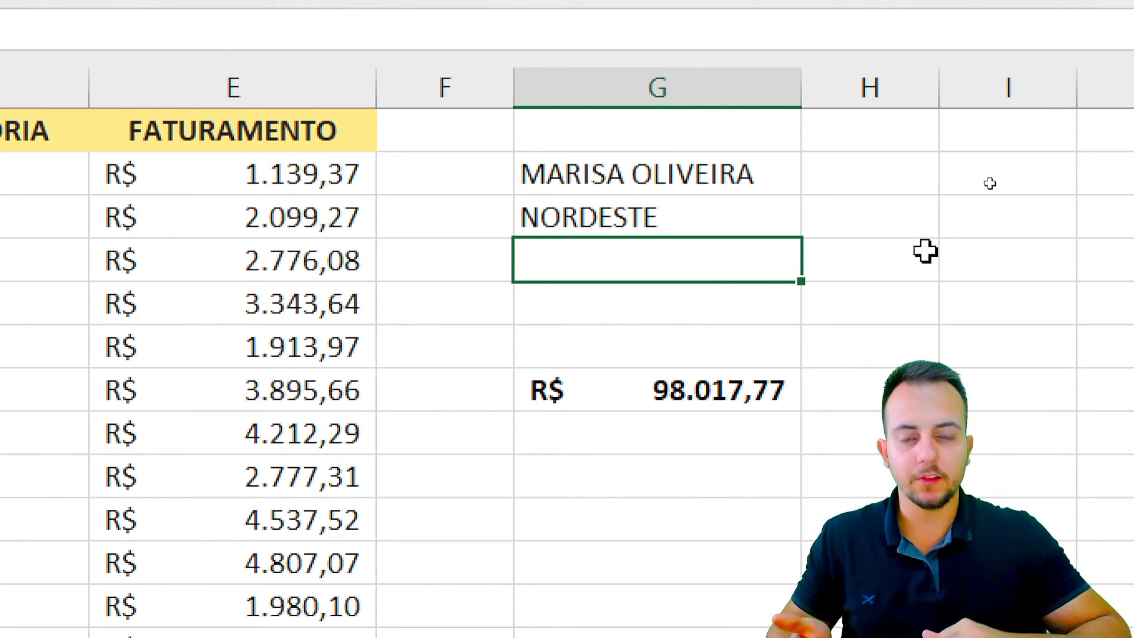
type("ROP")
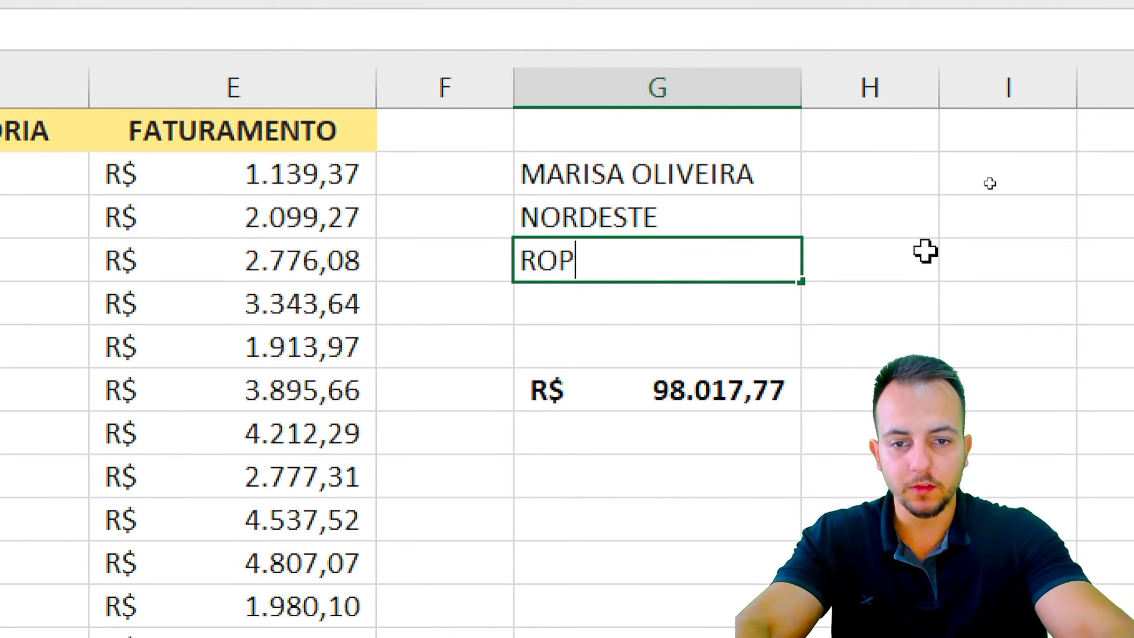
key("BackSpace")
type("UPAS")
key("Return")
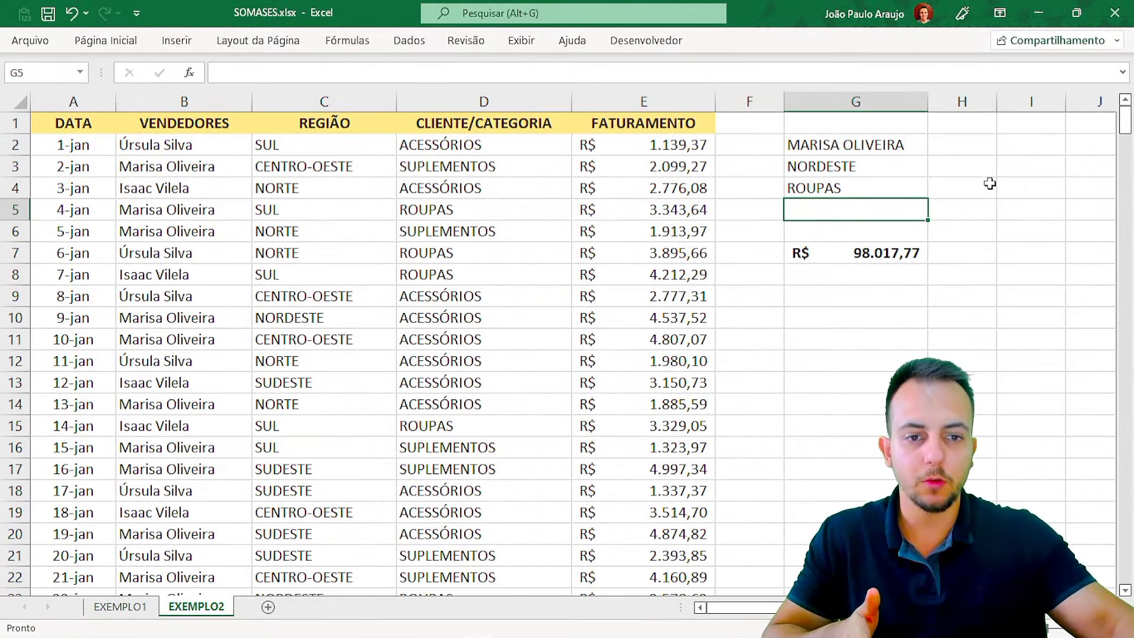
Mark ROUPAS in G4 and the CLIENTE/CATEGORIA column with temporary on-screen boxes and a downward arrow, and clear the annotations
key("ctrl+2")
left_click_drag(783, 172, 848, 202)
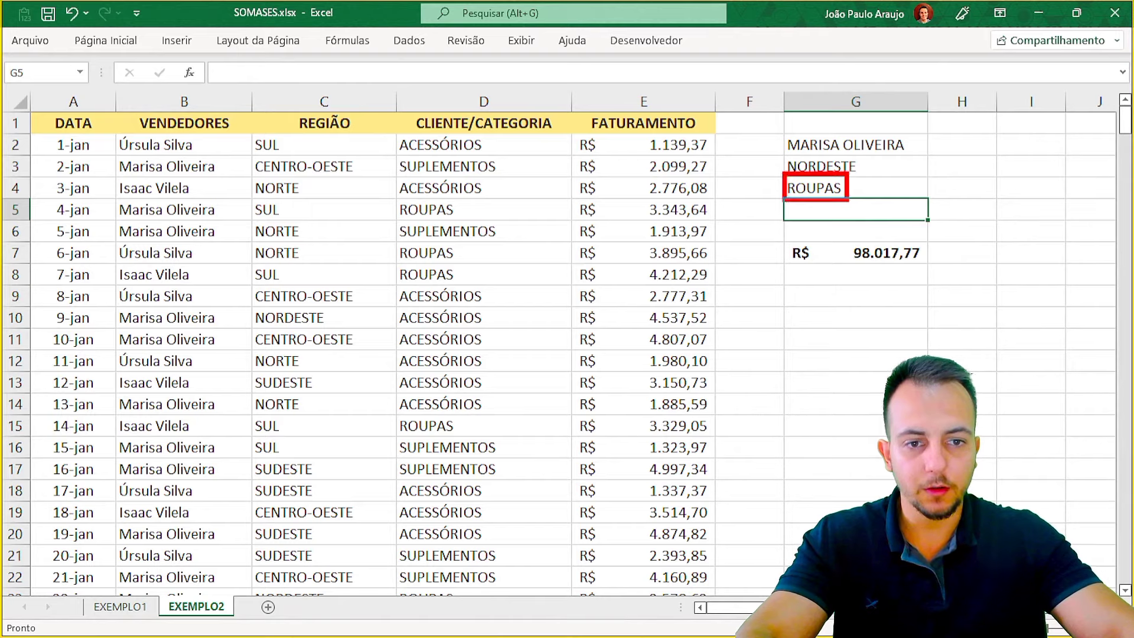
left_click_drag(407, 100, 555, 139)
left_click_drag(549, 422, 547, 164)
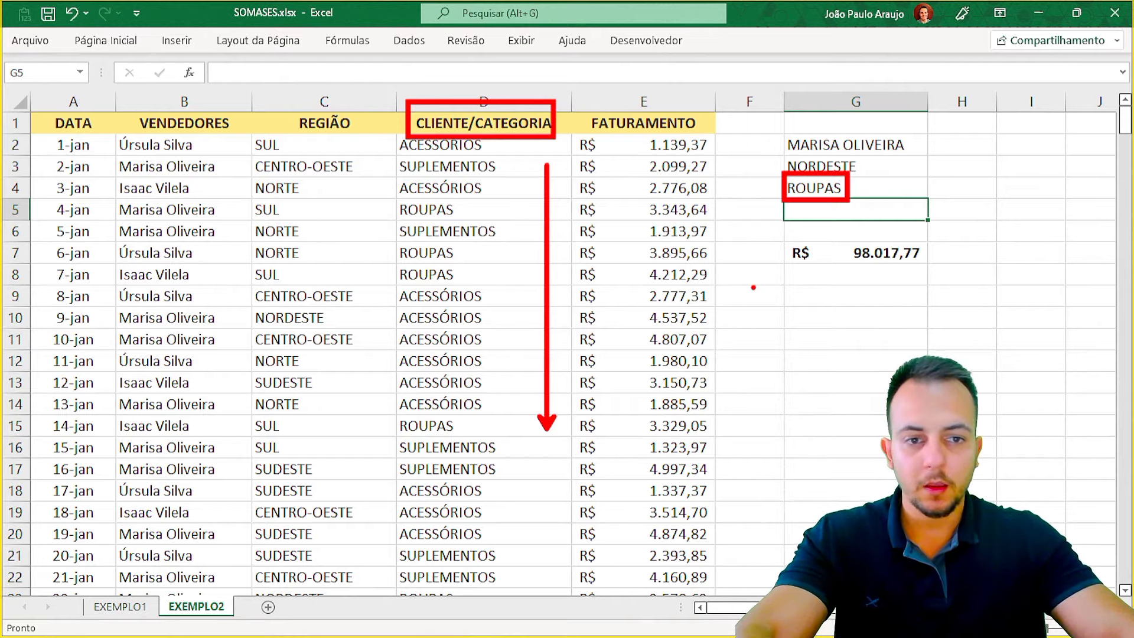
key("Escape")
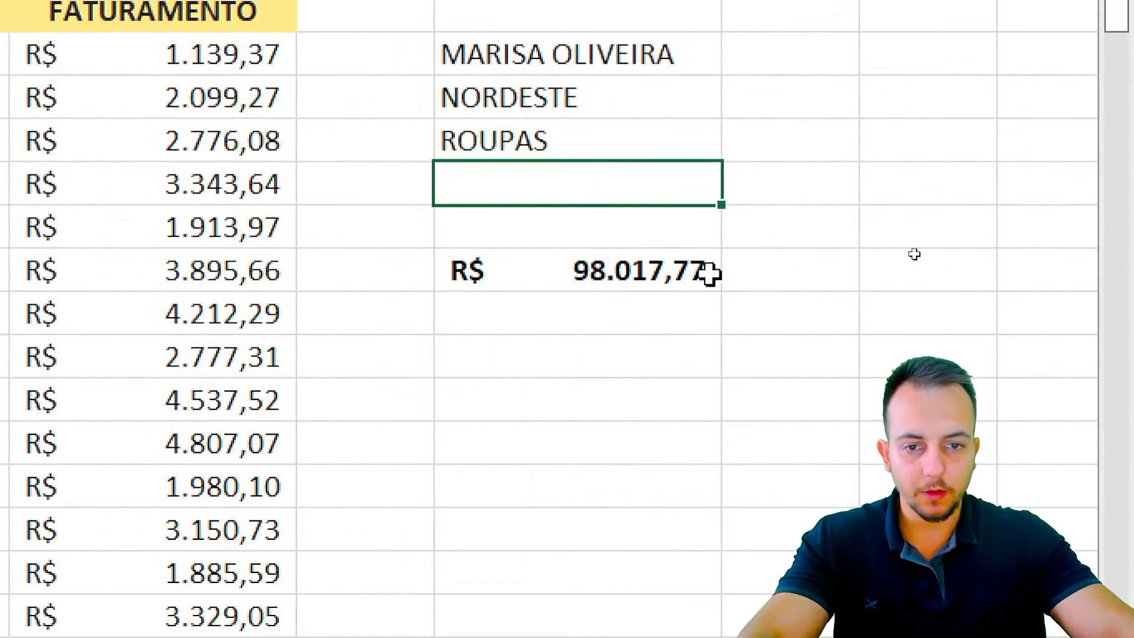
Extend the SOMASES formula in G7 with a third criteria pair, using range D:D and criterion G4
left_click(617, 273)
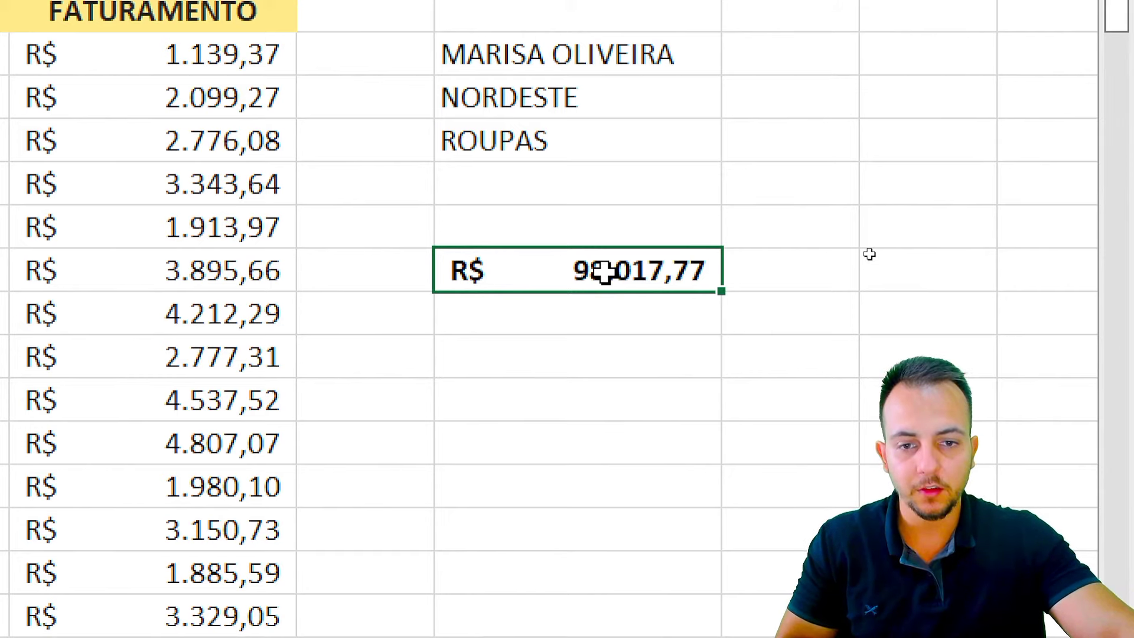
double_click(605, 273)
left_click(847, 270)
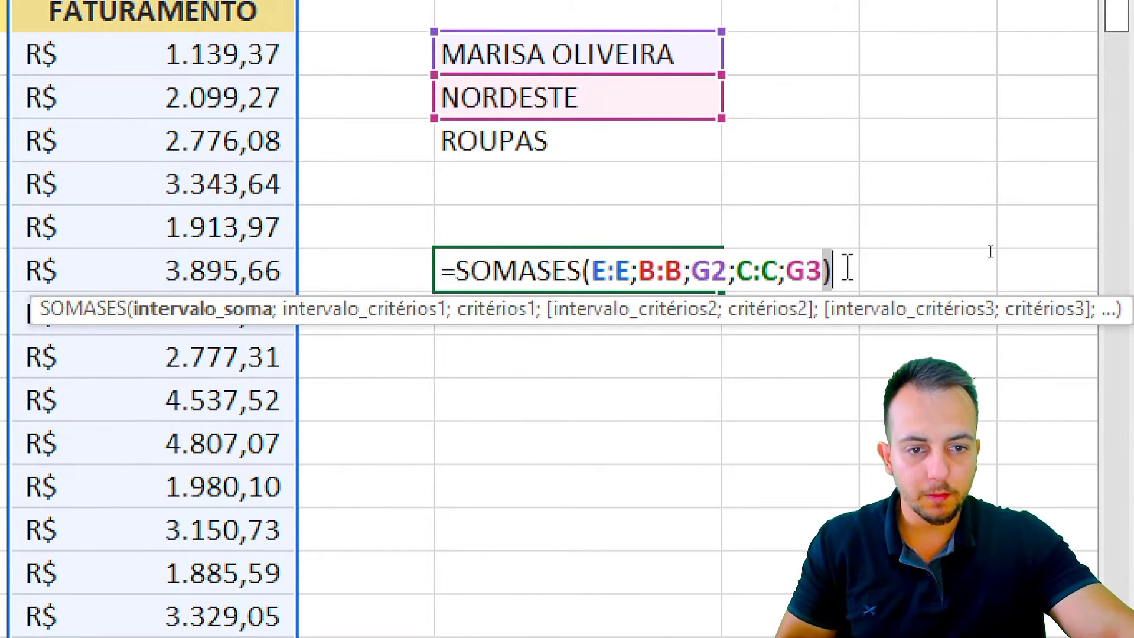
key("BackSpace")
type(";")
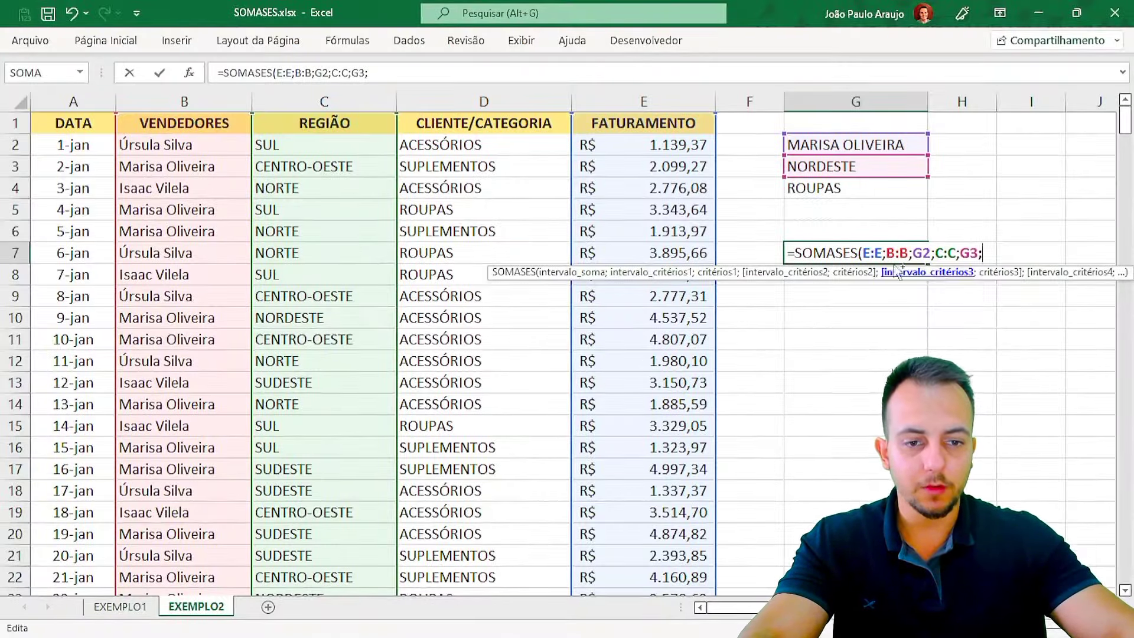
left_click(492, 97)
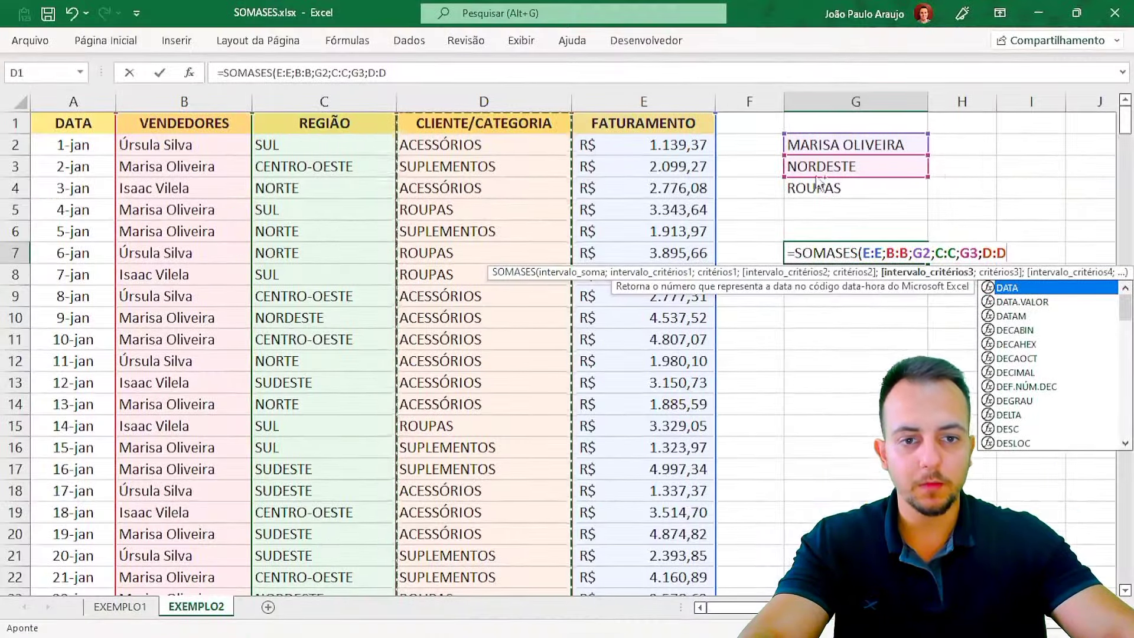
type(";")
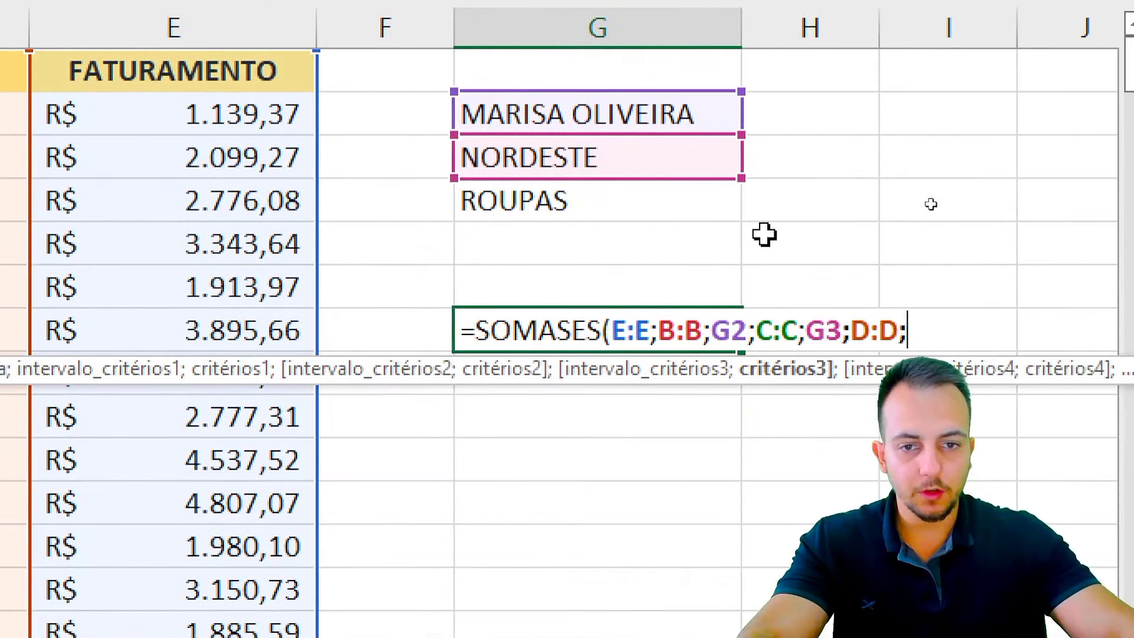
left_click(885, 188)
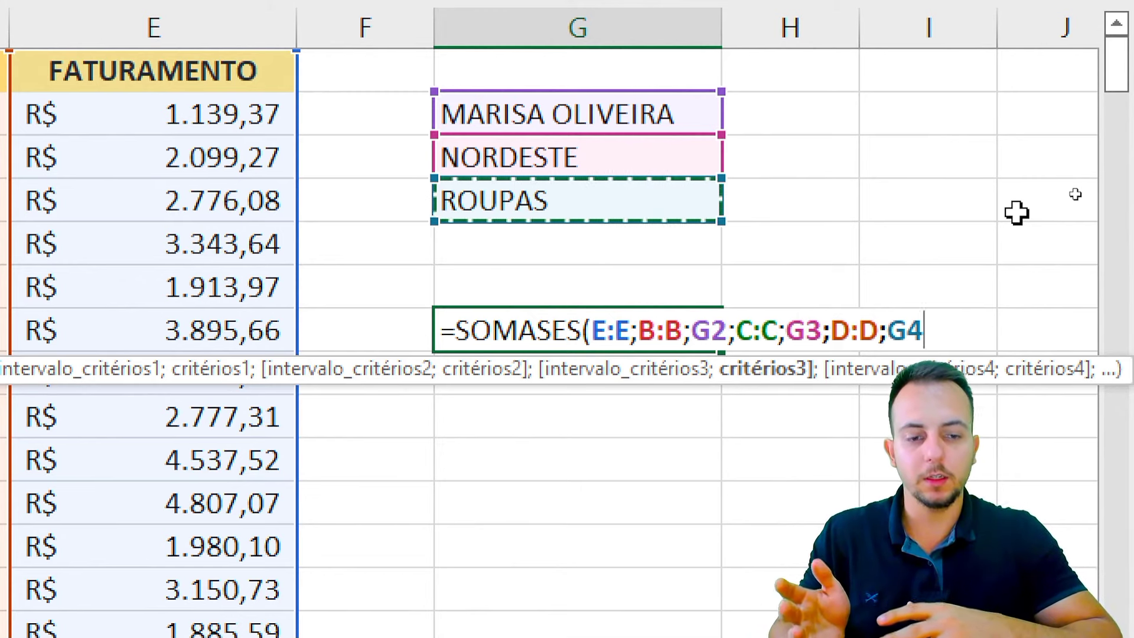
type(")")
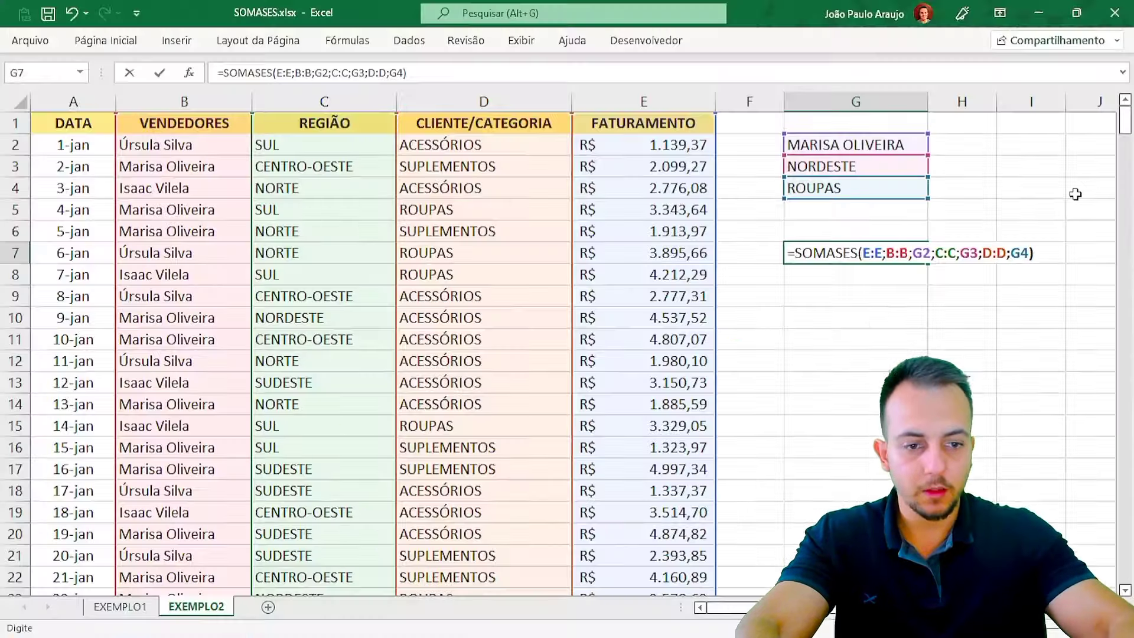
key("Return")
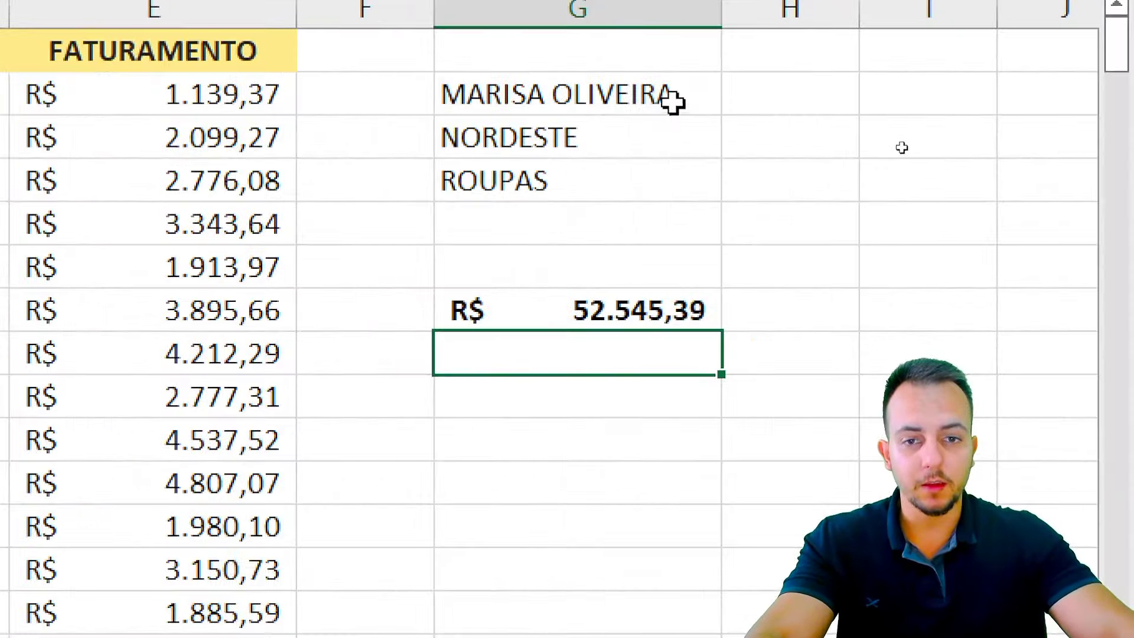
Review the seller, region and category criteria in G2 to G4, and change the region in G3 to SUL
left_click(898, 149)
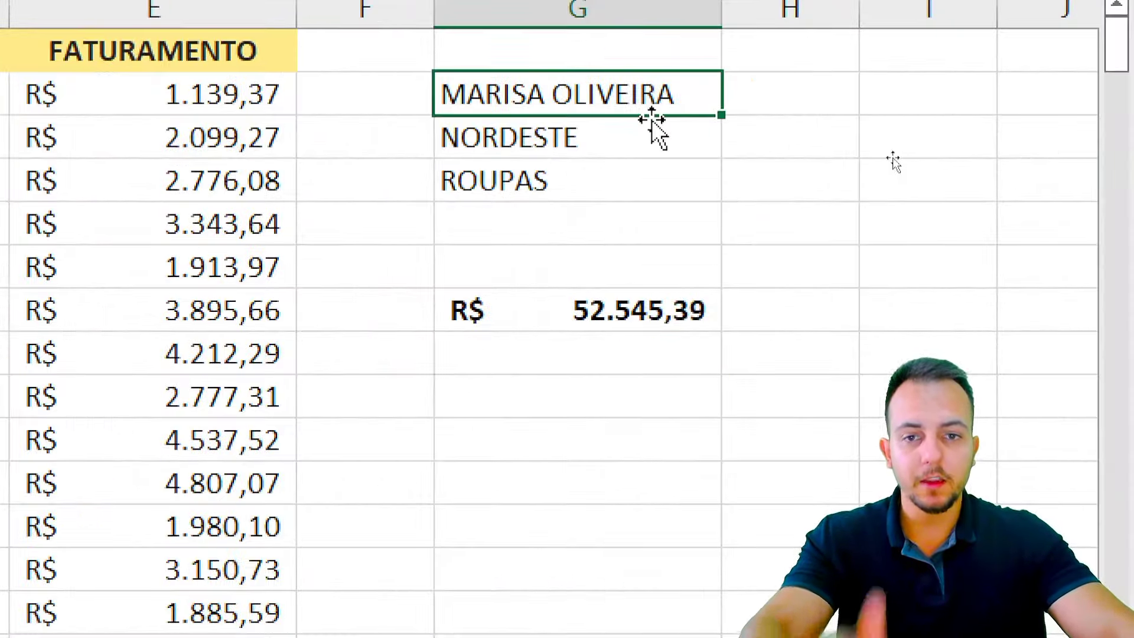
left_click(648, 144)
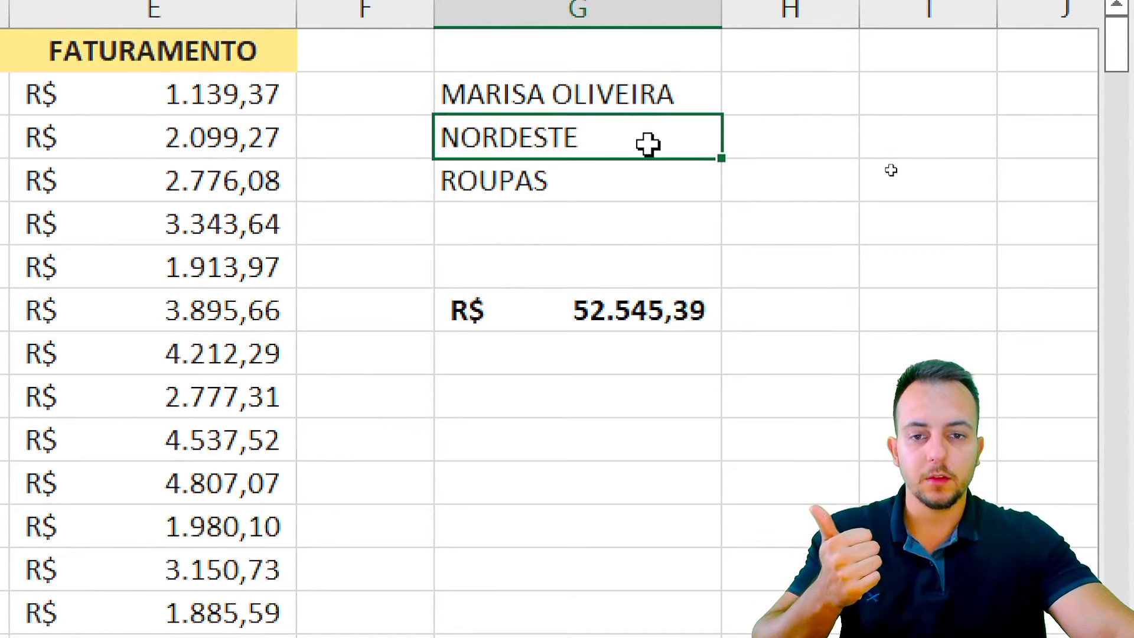
left_click(605, 190)
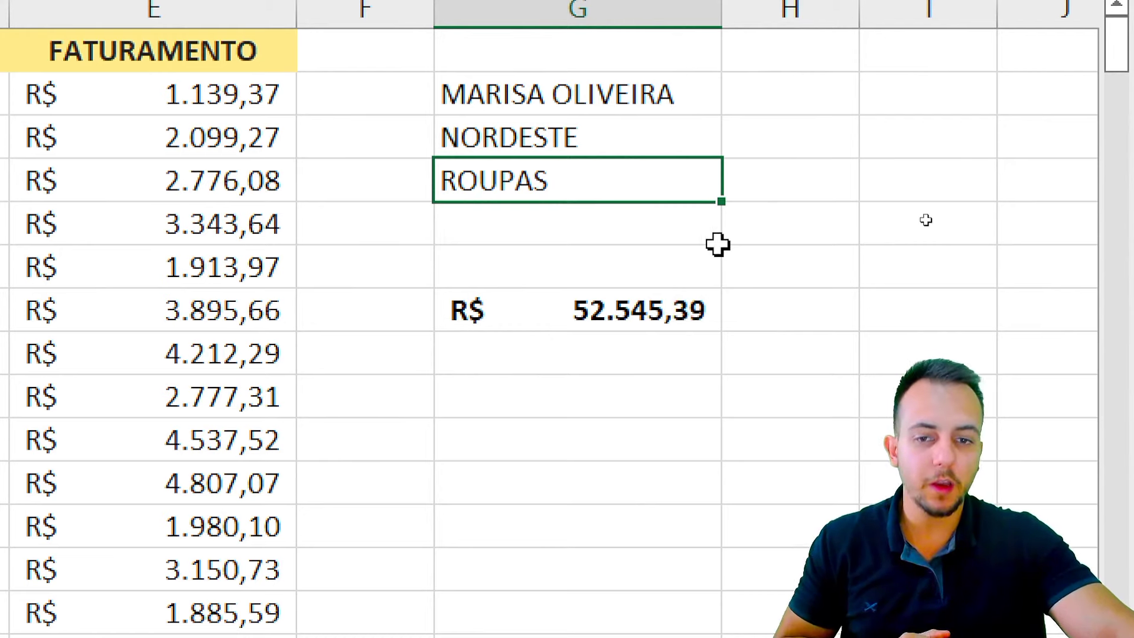
left_click(614, 139)
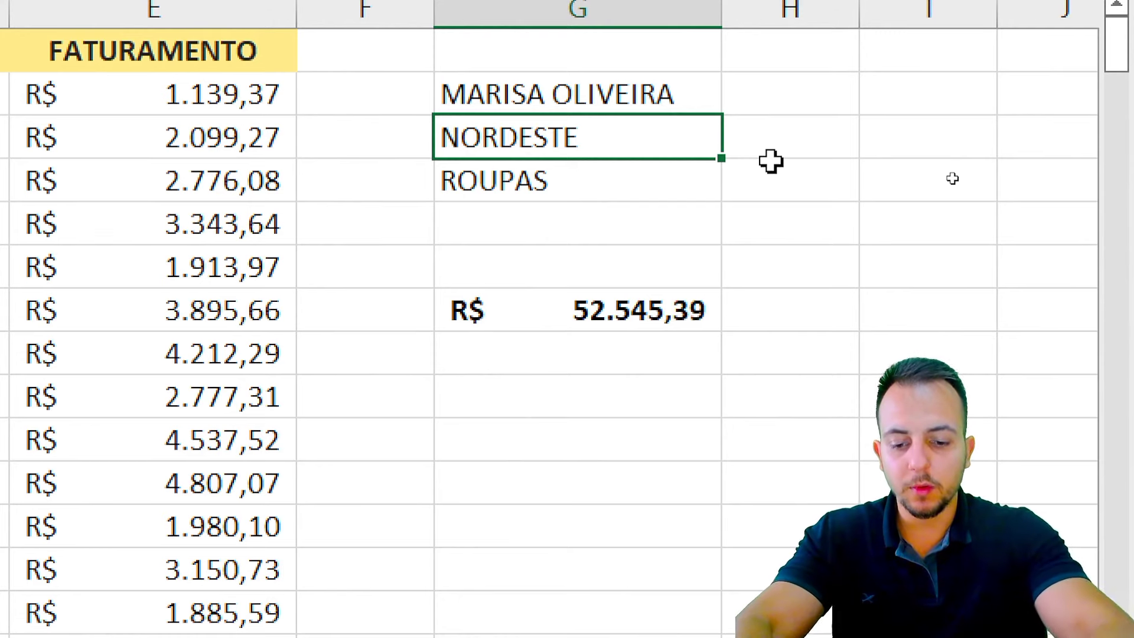
type("SUL")
key("Return")
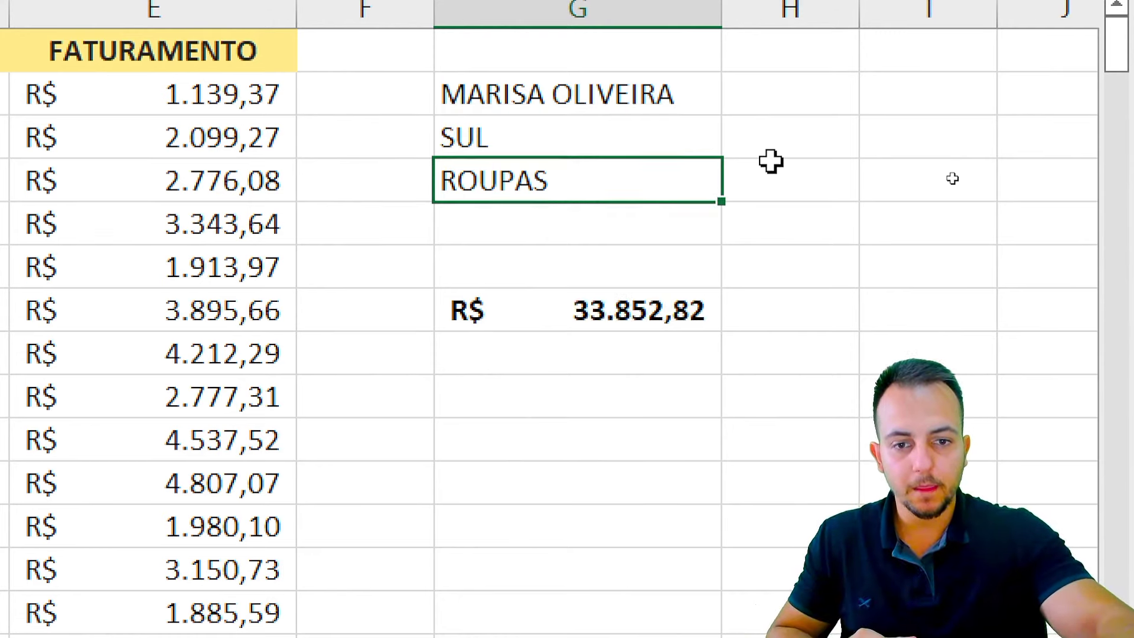